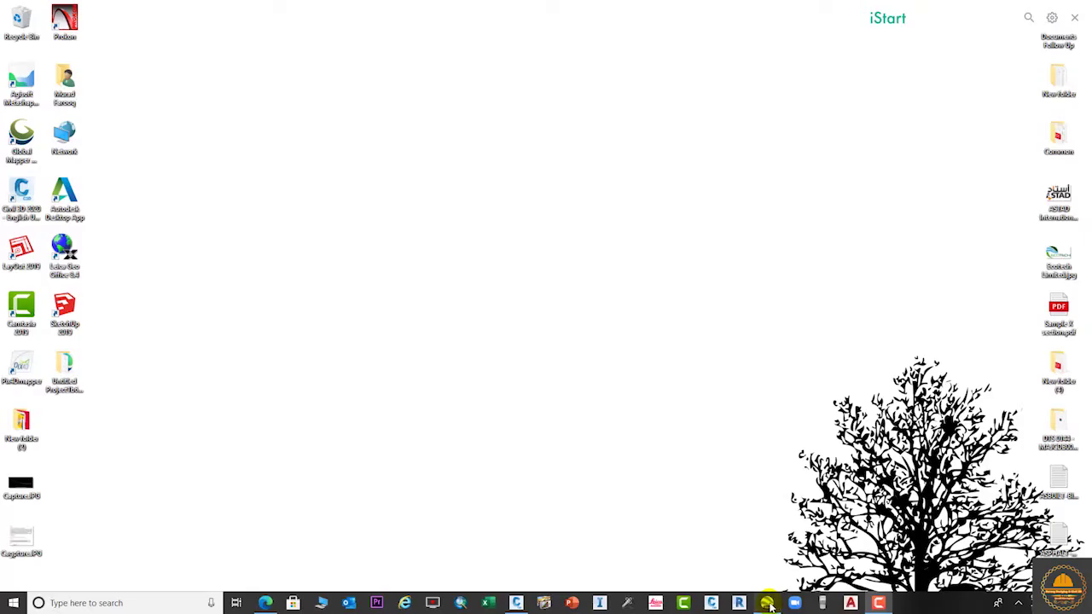
Step: Switch to Google Earth Pro and collapse the Ring.kmz entry in the list of saved places
{"action": "mouse_move", "coordinate": [770, 604]}
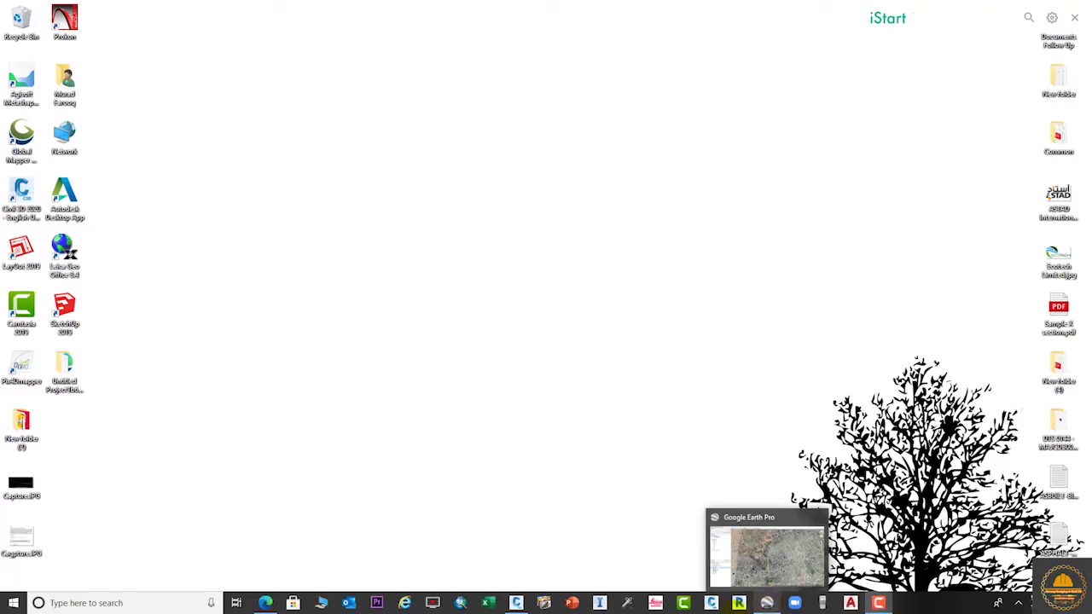
{"action": "left_click", "coordinate": [766, 603]}
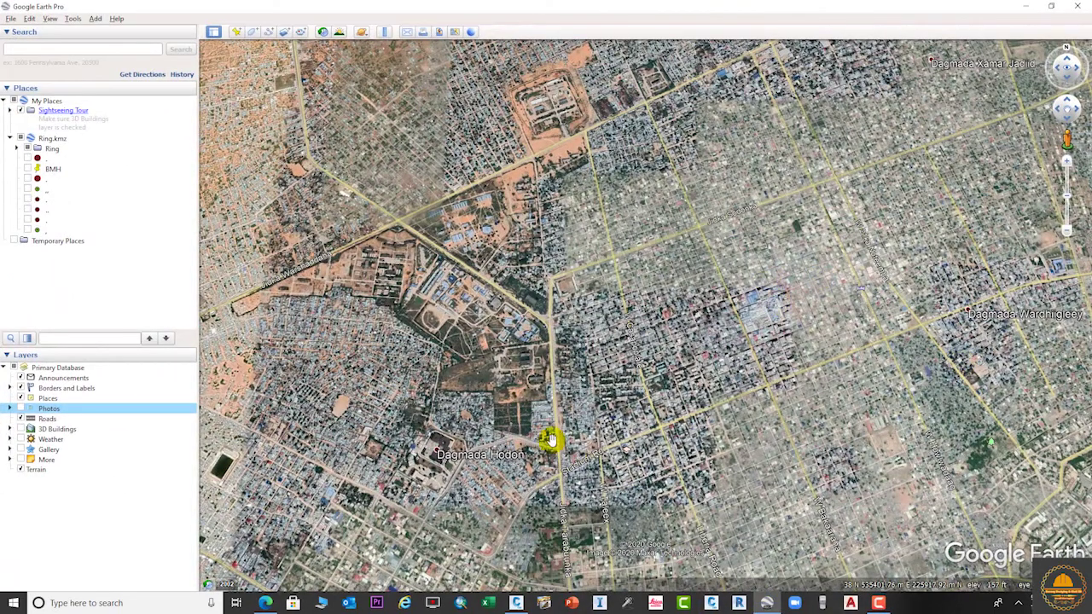
{"action": "scroll", "coordinate": [563, 376], "scroll_direction": "down", "scroll_amount": 3}
{"action": "scroll", "coordinate": [554, 384], "scroll_direction": "down", "scroll_amount": 3}
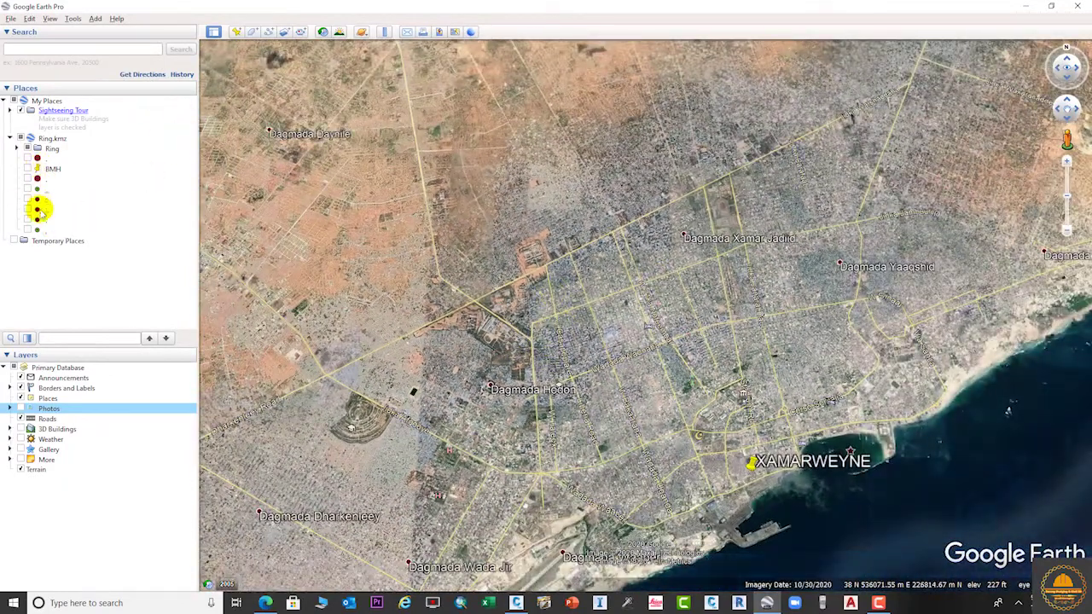
{"action": "left_click", "coordinate": [16, 149]}
{"action": "left_click", "coordinate": [16, 149]}
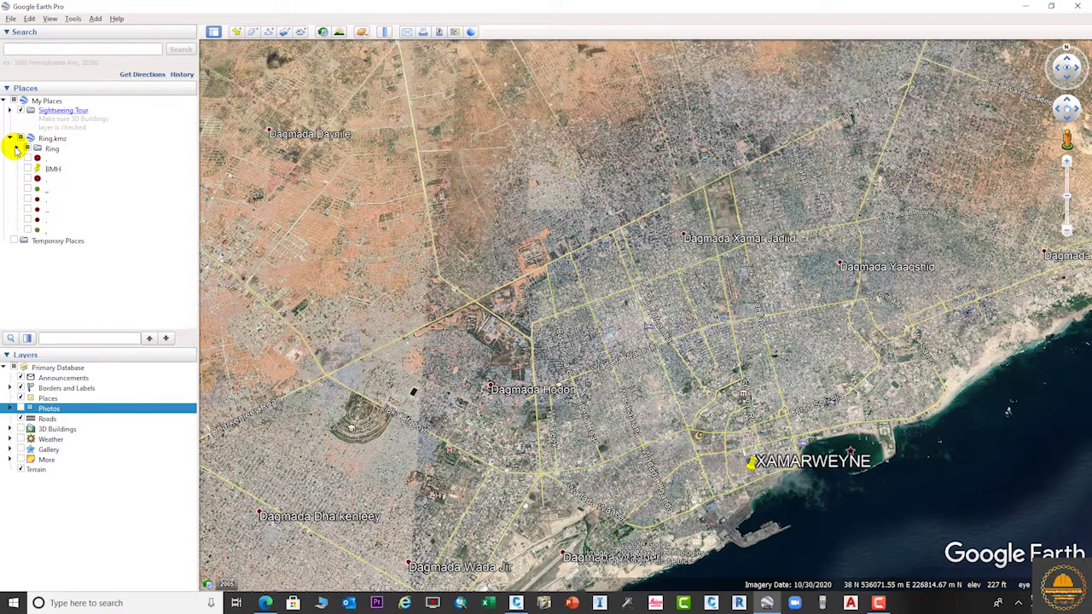
{"action": "left_click", "coordinate": [10, 139]}
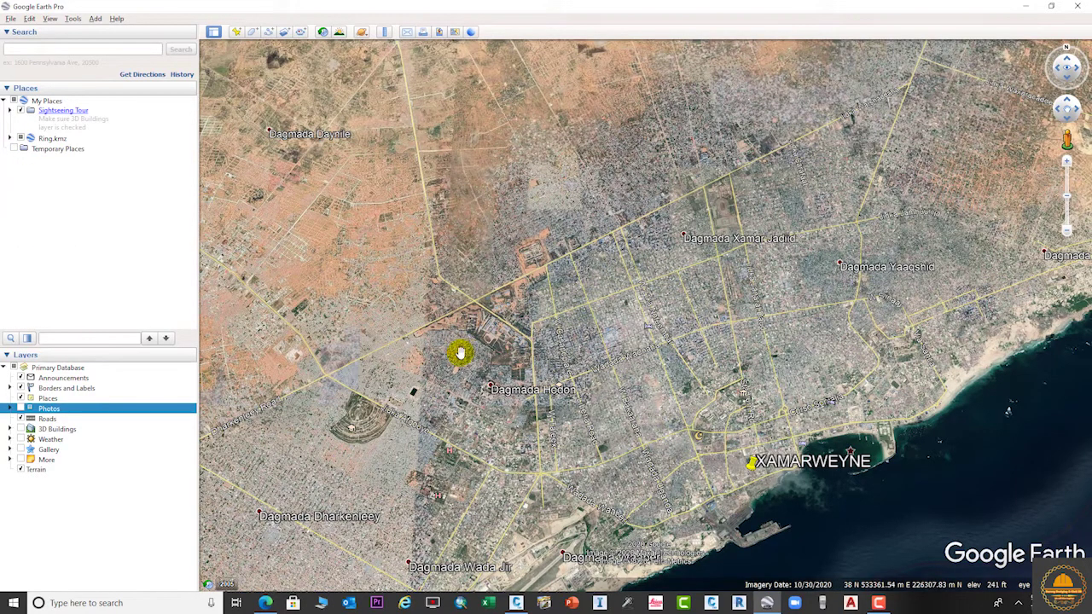
Step: Turn off the Roads layer over the open, undeveloped plot in the Dagmada Hodon area
{"action": "scroll", "coordinate": [502, 376], "scroll_direction": "up", "scroll_amount": 5}
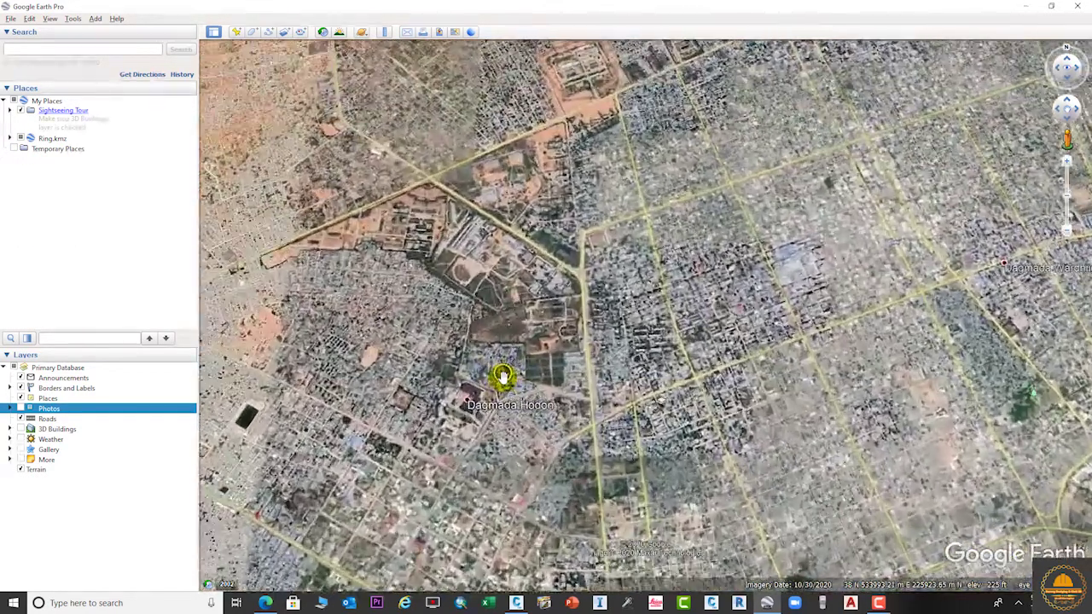
{"action": "scroll", "coordinate": [546, 247], "scroll_direction": "up", "scroll_amount": 4}
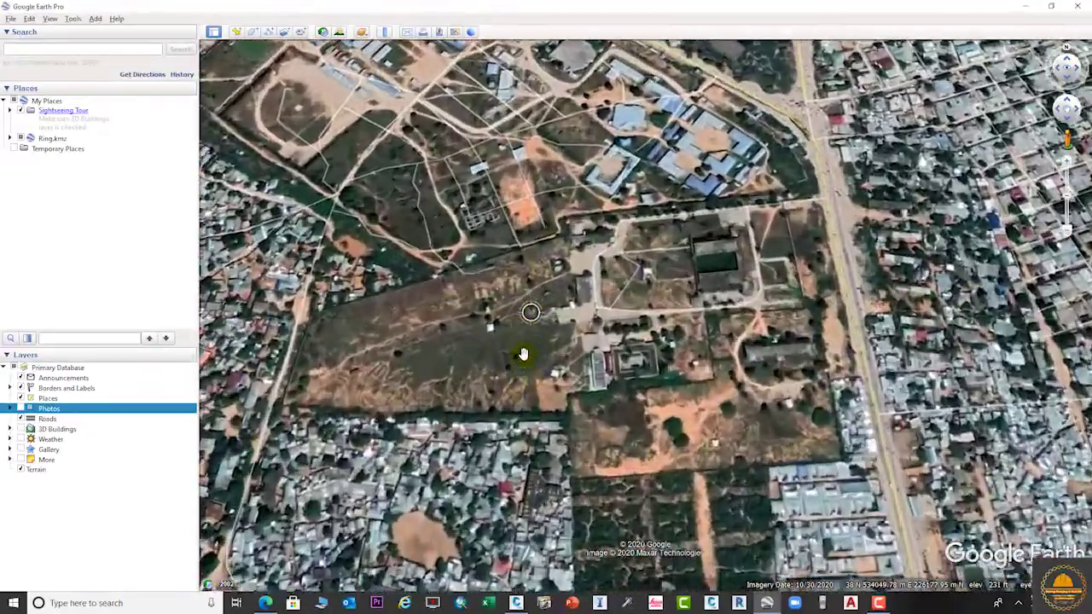
{"action": "scroll", "coordinate": [523, 354], "scroll_direction": "up", "scroll_amount": 3}
{"action": "left_click_drag", "start_coordinate": [514, 324], "coordinate": [632, 307]}
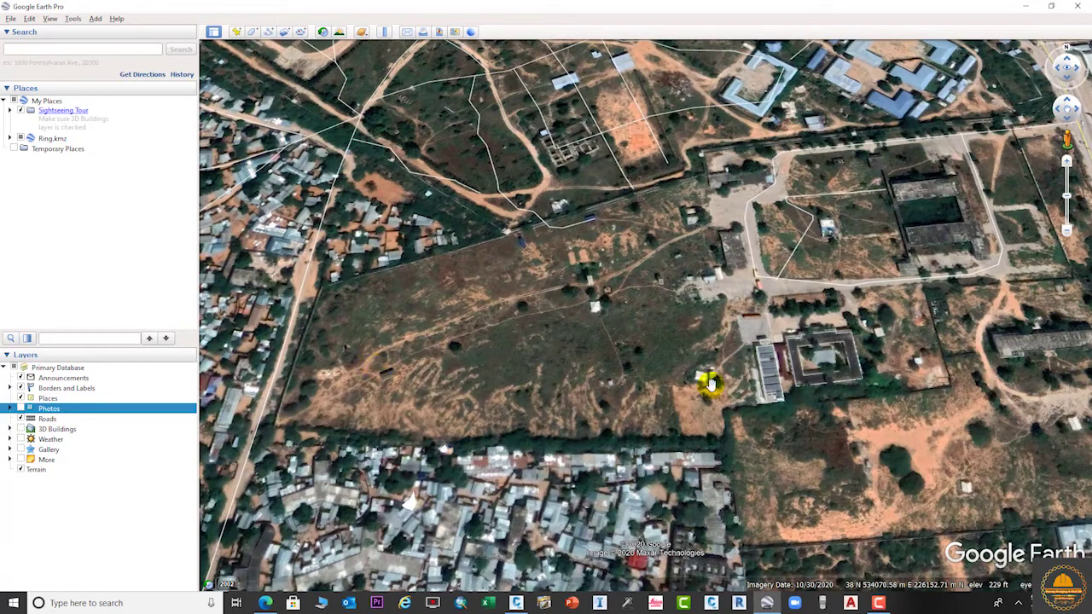
{"action": "left_click_drag", "start_coordinate": [519, 304], "coordinate": [583, 298]}
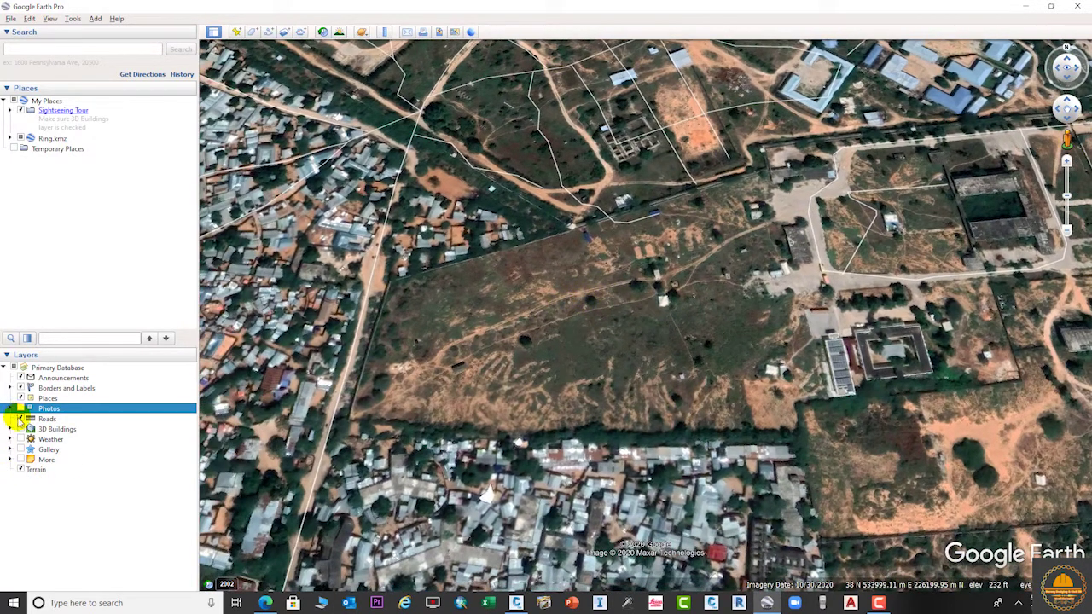
{"action": "left_click", "coordinate": [20, 419]}
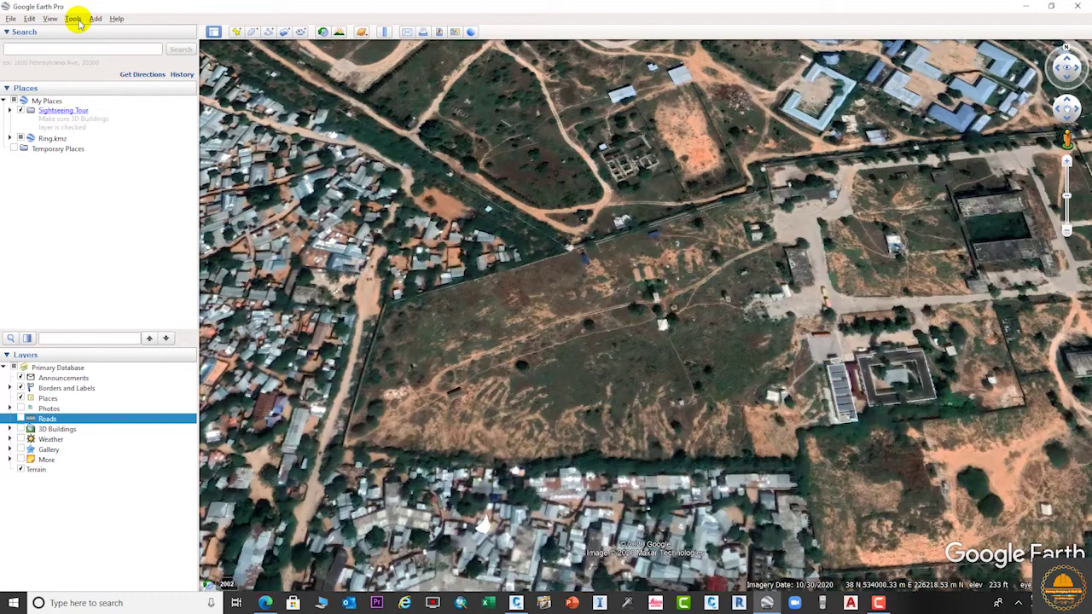
Step: Check in the program options that coordinates are displayed as Universal Transverse Mercator
{"action": "left_click", "coordinate": [110, 27]}
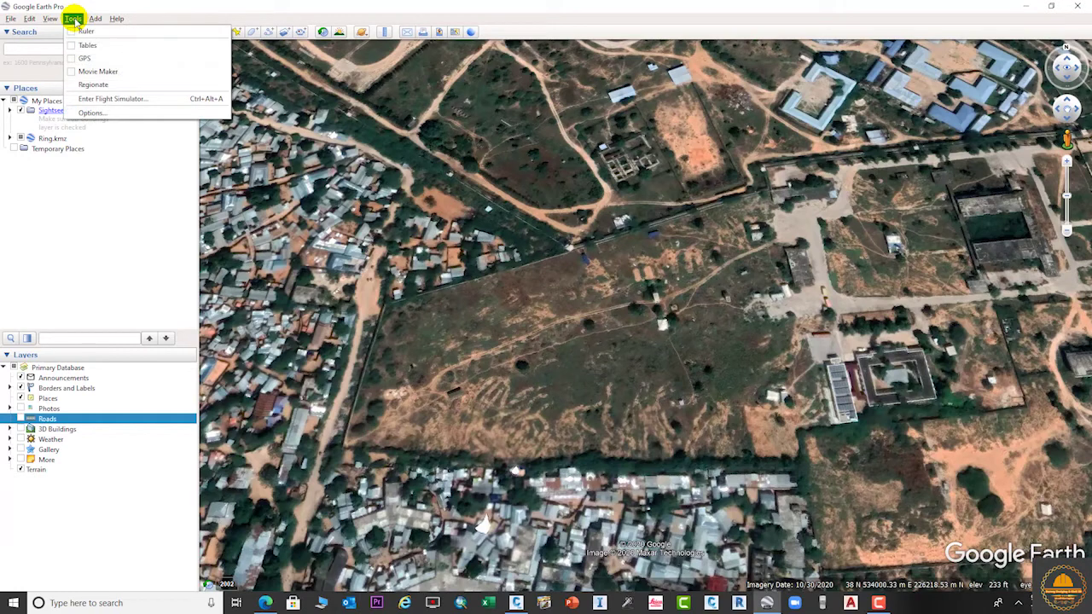
{"action": "left_click", "coordinate": [94, 115]}
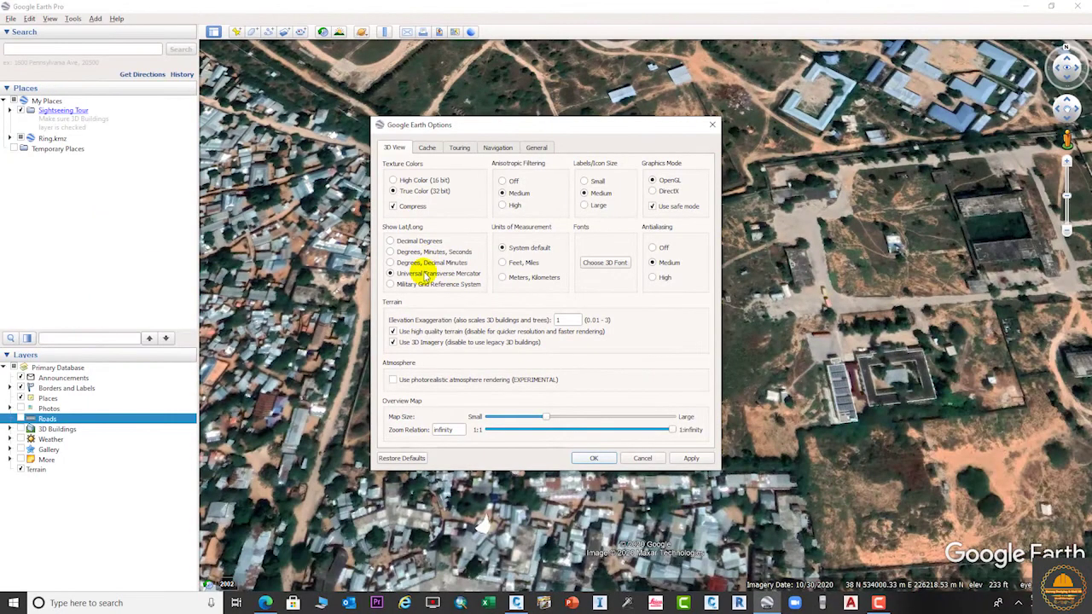
{"action": "left_click", "coordinate": [594, 458]}
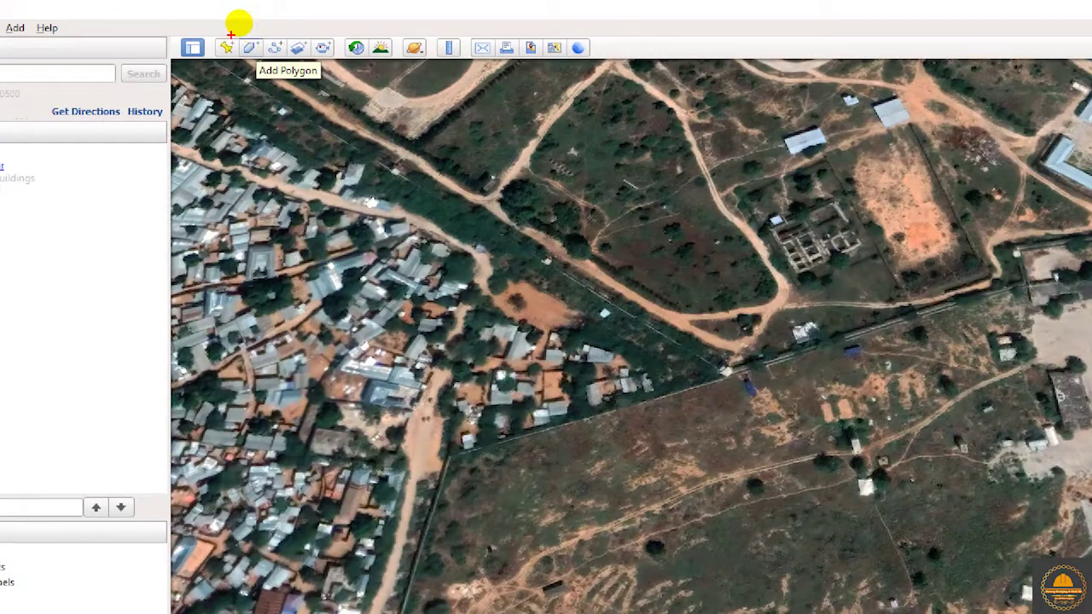
{"action": "left_click", "coordinate": [247, 25]}
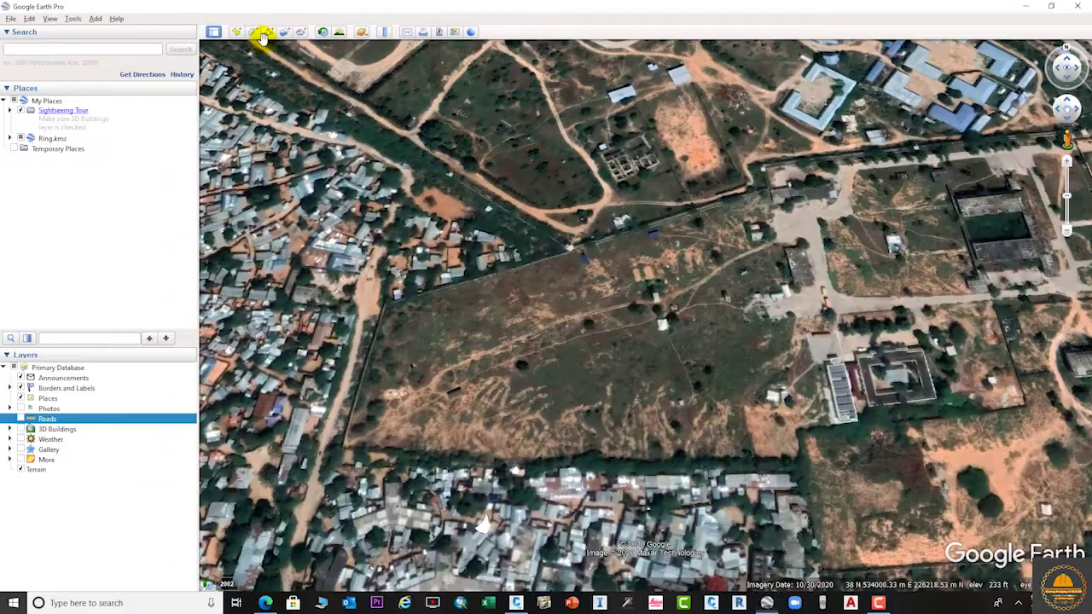
{"action": "right_click", "coordinate": [51, 151]}
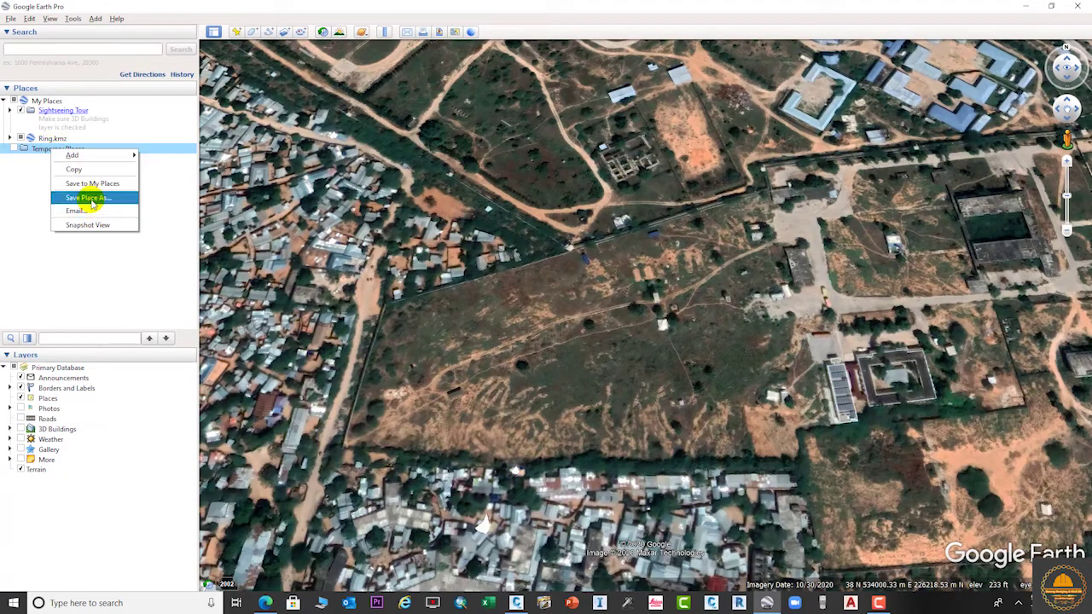
{"action": "mouse_move", "coordinate": [120, 158]}
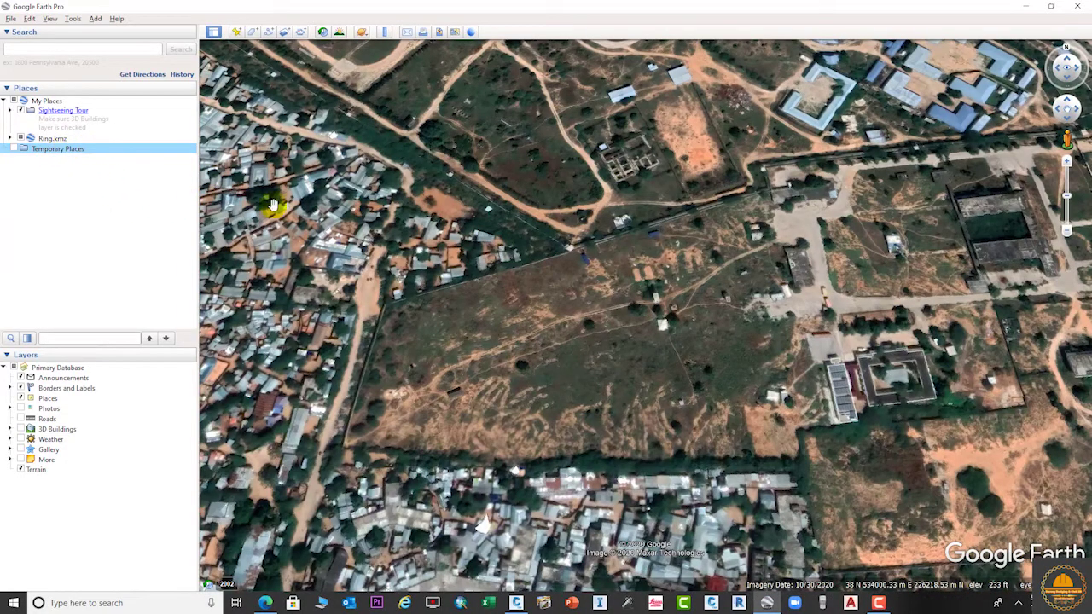
Step: Start a new polygon named Surface with its perimeter measured in Meters and its area in Square Meters
{"action": "left_click", "coordinate": [255, 31]}
{"action": "left_click_drag", "start_coordinate": [159, 69], "coordinate": [370, 93]}
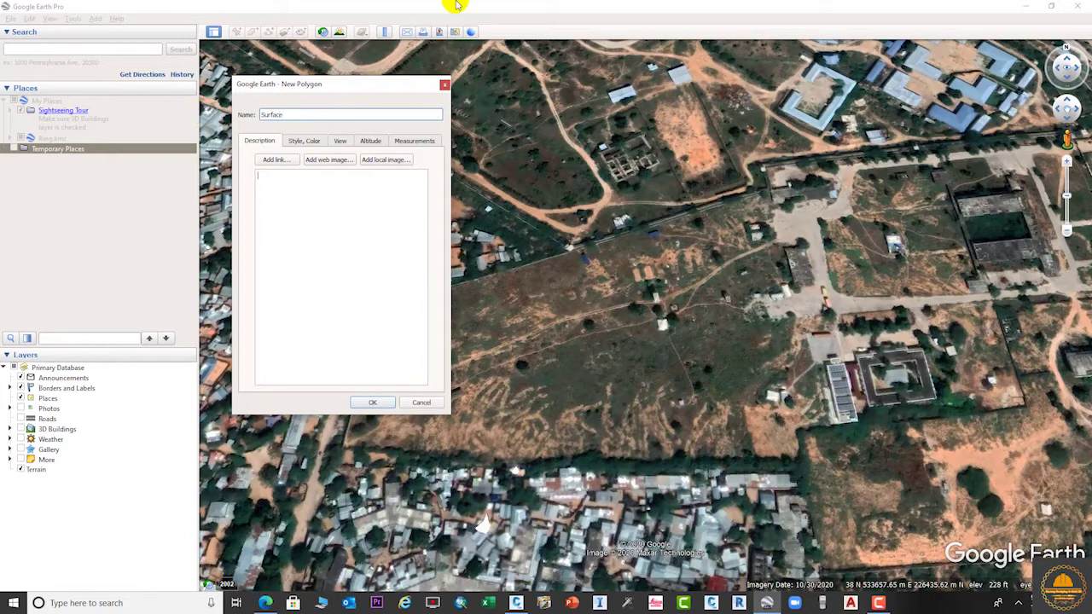
{"action": "left_click", "coordinate": [297, 141]}
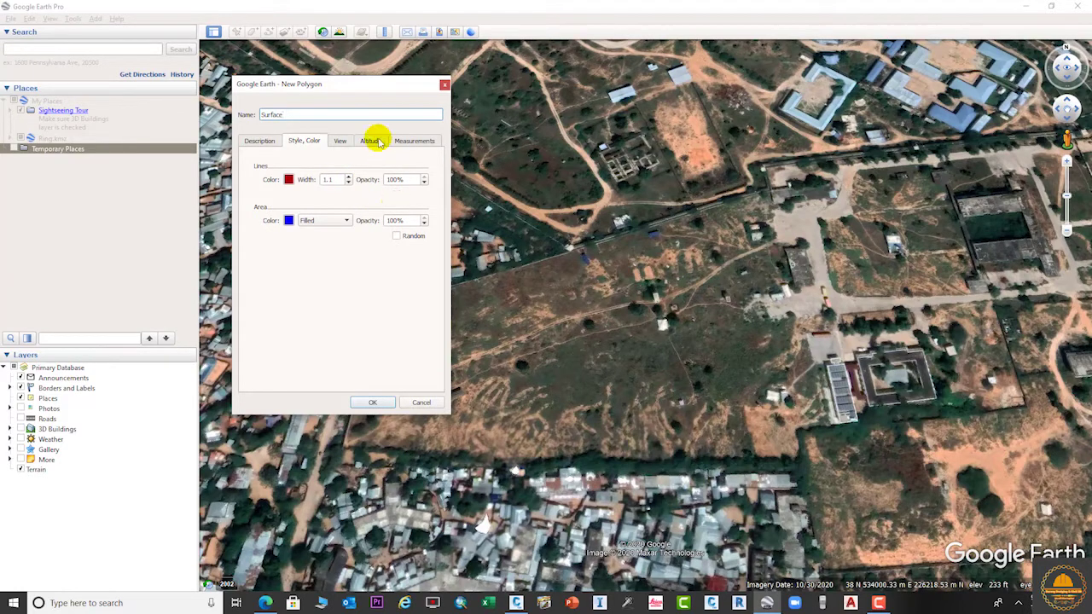
{"action": "left_click", "coordinate": [411, 142]}
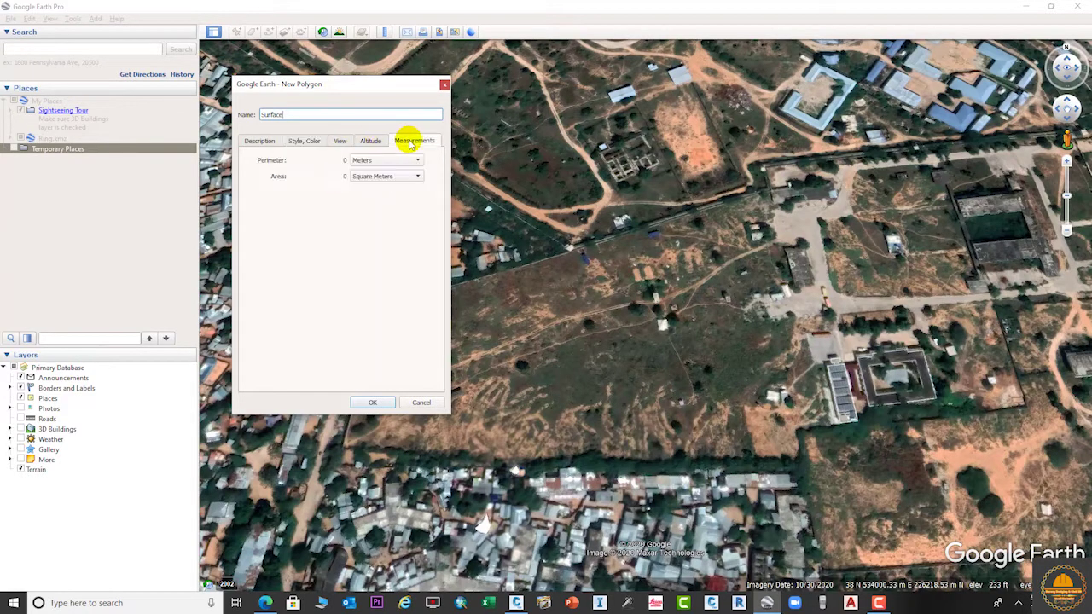
{"action": "left_click", "coordinate": [410, 160]}
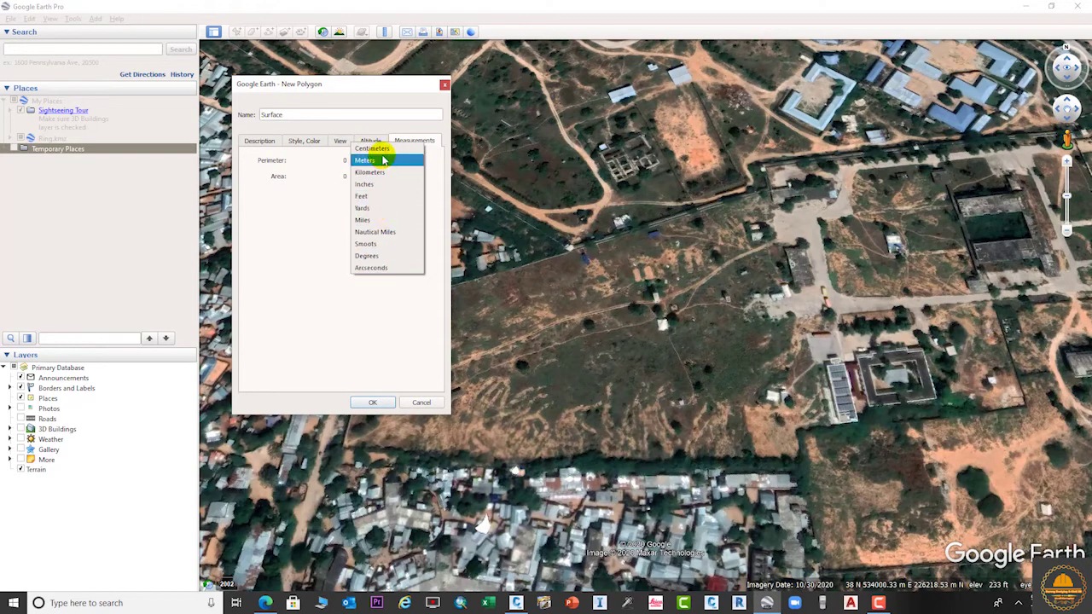
{"action": "left_click", "coordinate": [391, 161]}
{"action": "left_click", "coordinate": [398, 176]}
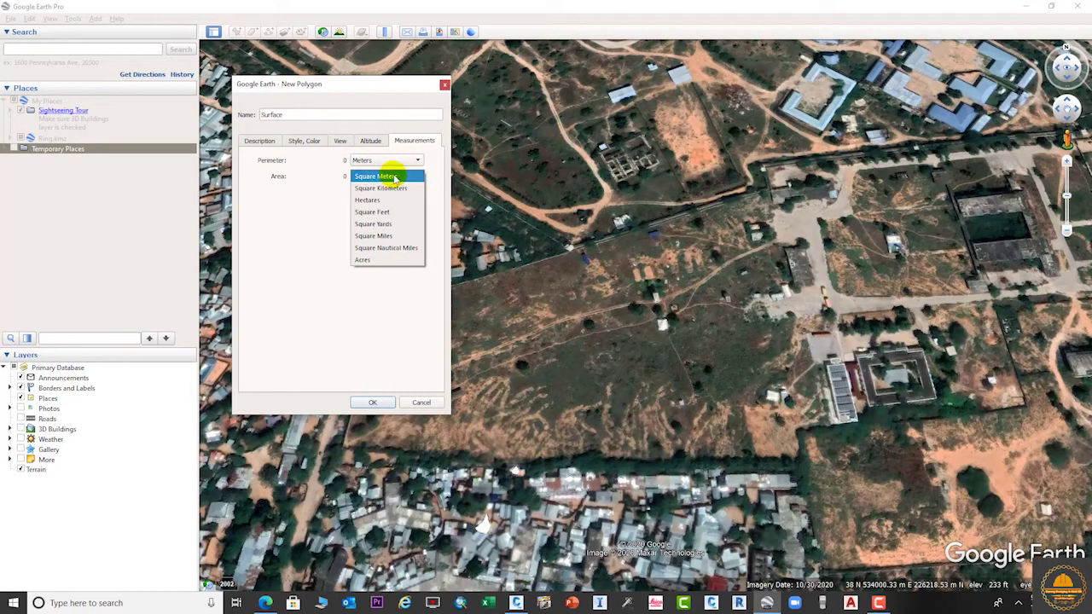
{"action": "left_click", "coordinate": [382, 176]}
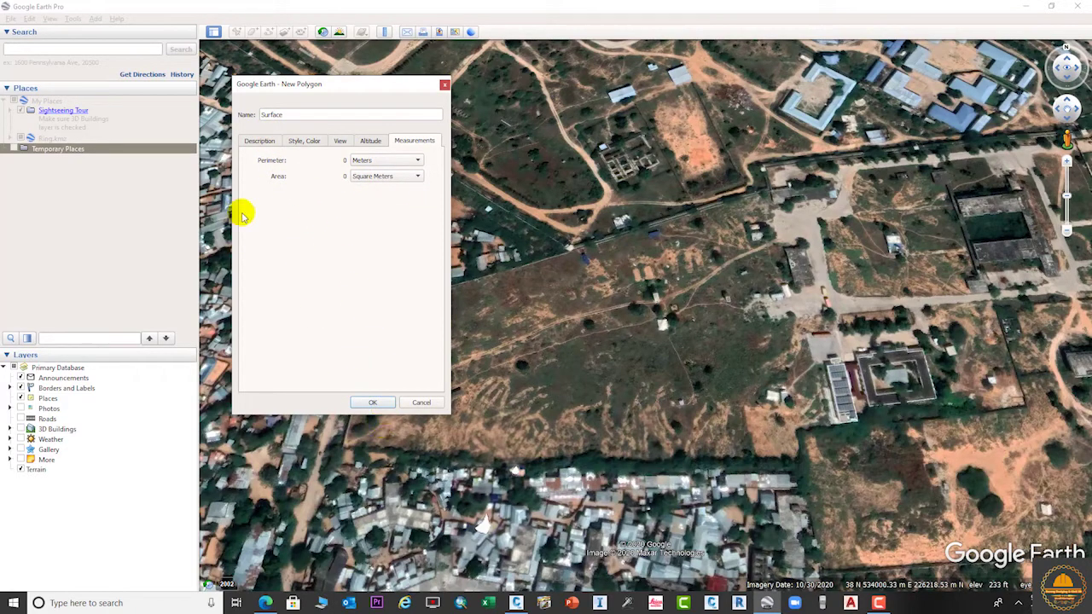
Step: Outline the open plot with the Surface polygon, placing one vertex at each of its four boundary corners
{"action": "left_click", "coordinate": [258, 141]}
{"action": "left_click", "coordinate": [301, 141]}
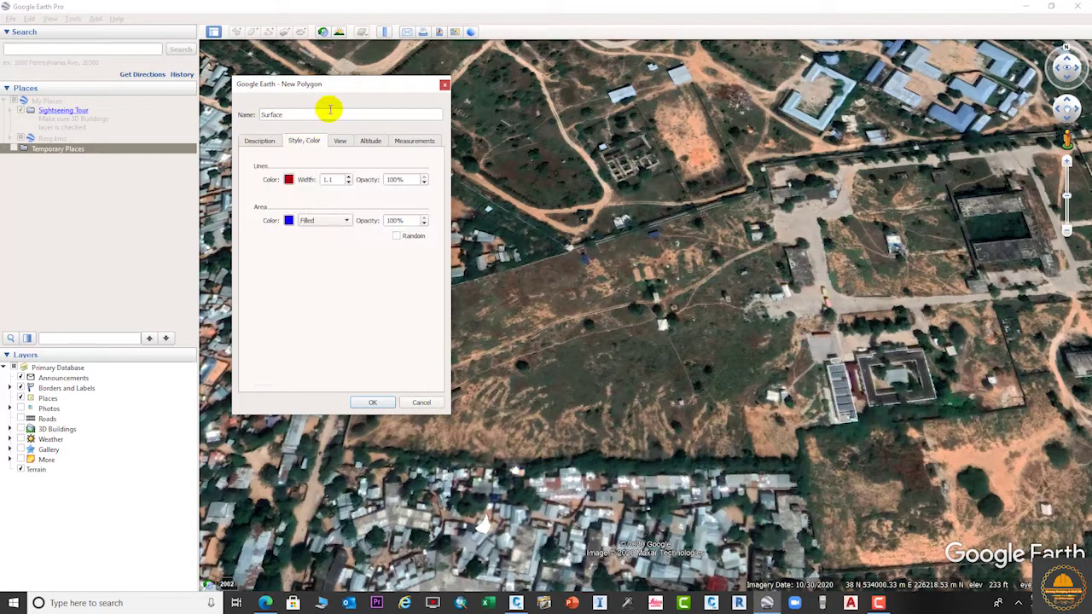
{"action": "left_click_drag", "start_coordinate": [365, 85], "coordinate": [124, 67]}
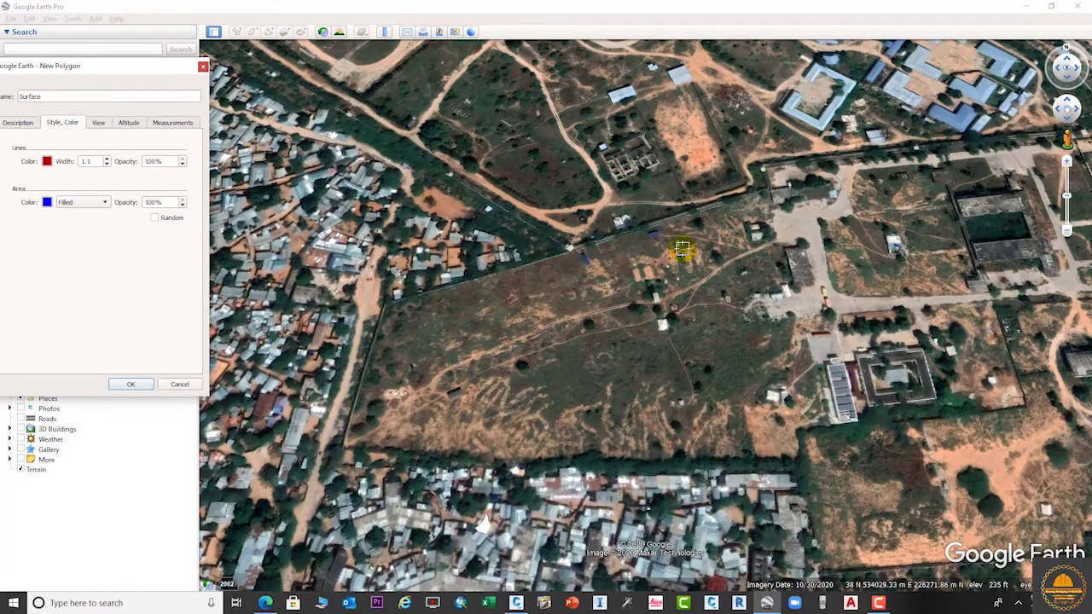
{"action": "left_click", "coordinate": [765, 193]}
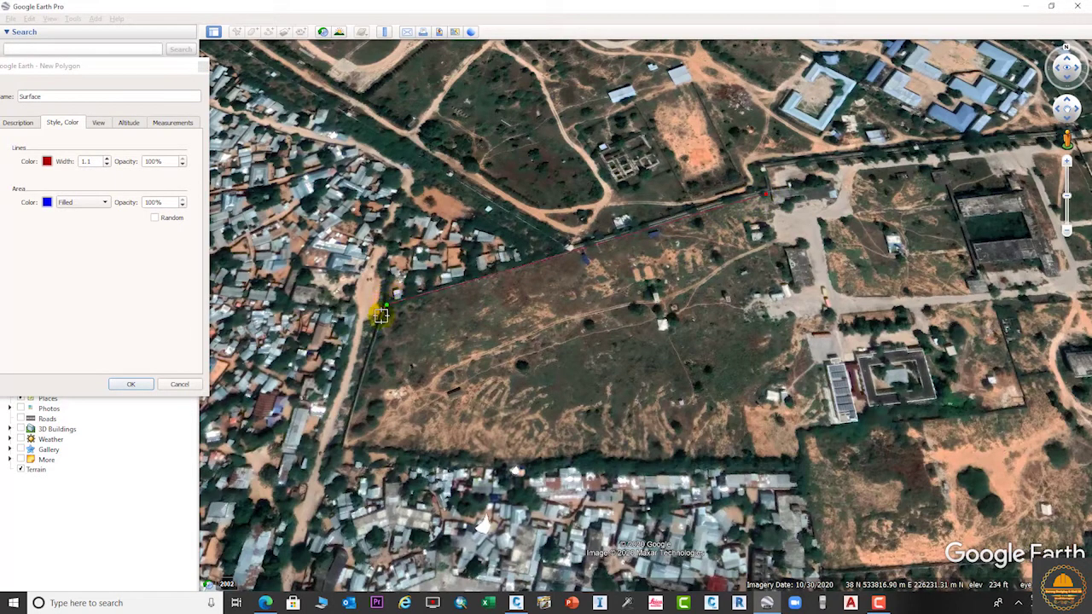
{"action": "left_click", "coordinate": [344, 443]}
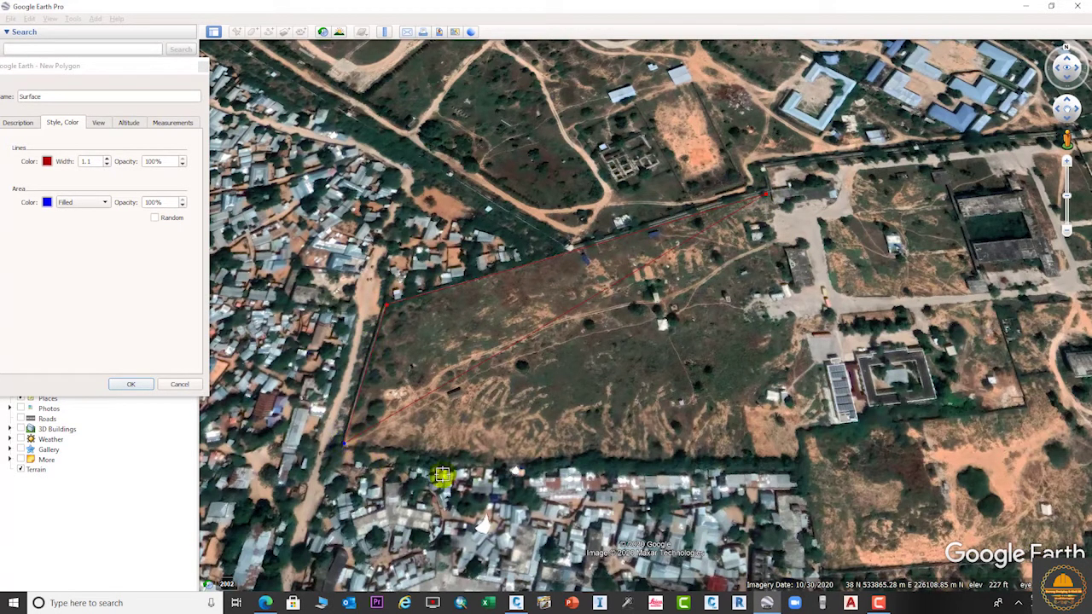
{"action": "left_click", "coordinate": [798, 468]}
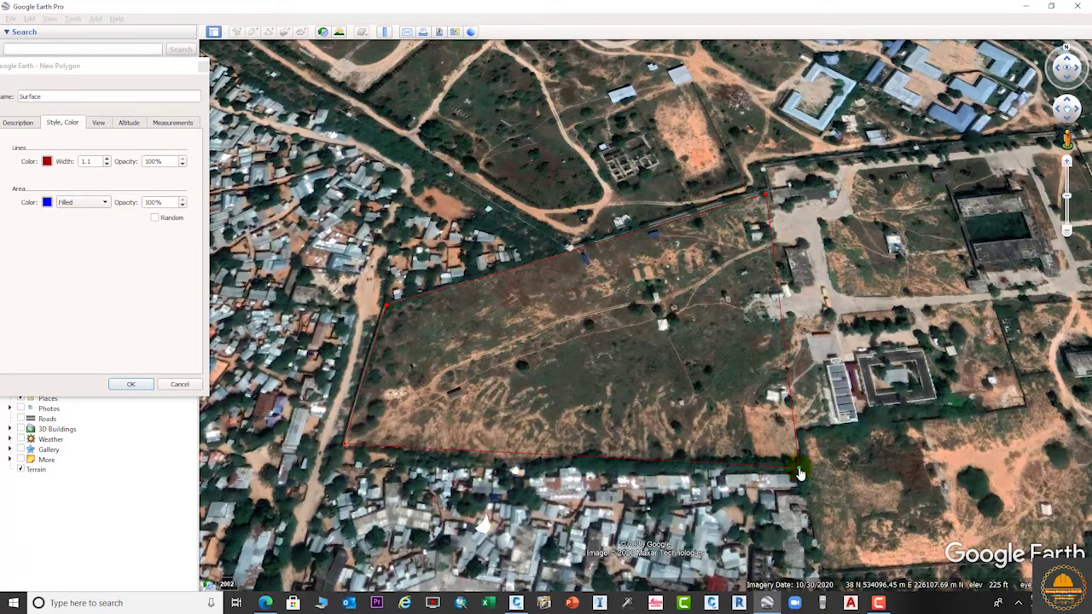
Step: Thicken the Surface polygon's red outline to a width of about 4 and finish creating the polygon
{"action": "left_click", "coordinate": [106, 159]}
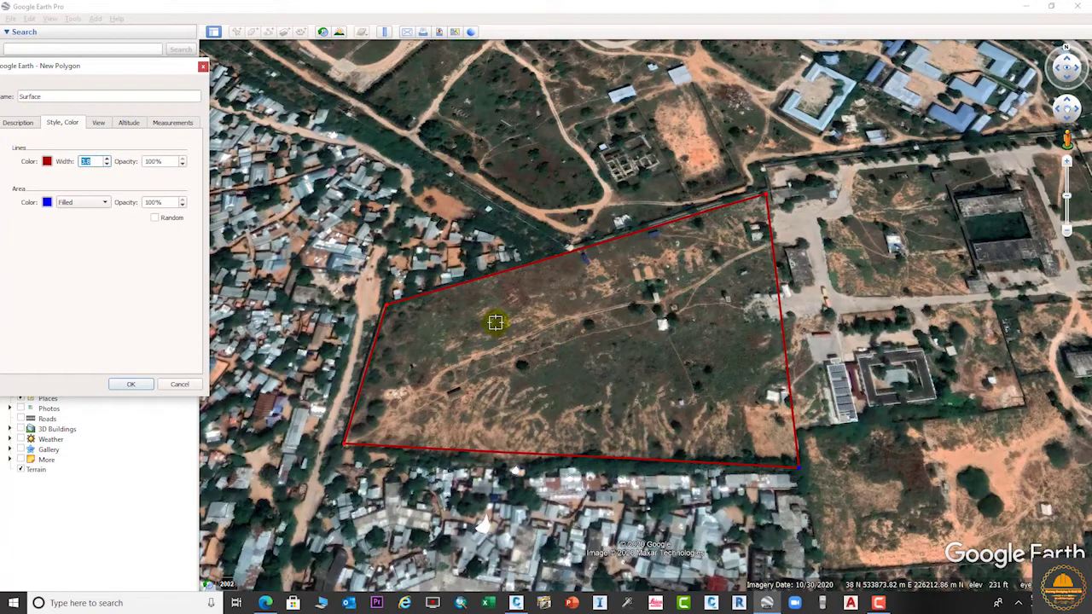
{"action": "left_click", "coordinate": [107, 167]}
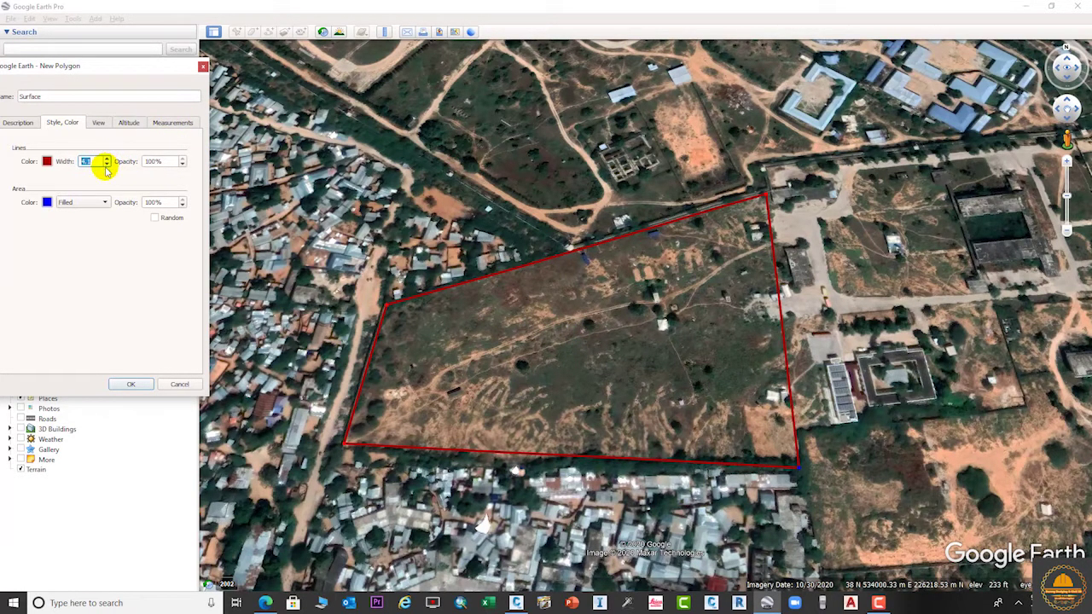
{"action": "left_click", "coordinate": [131, 385]}
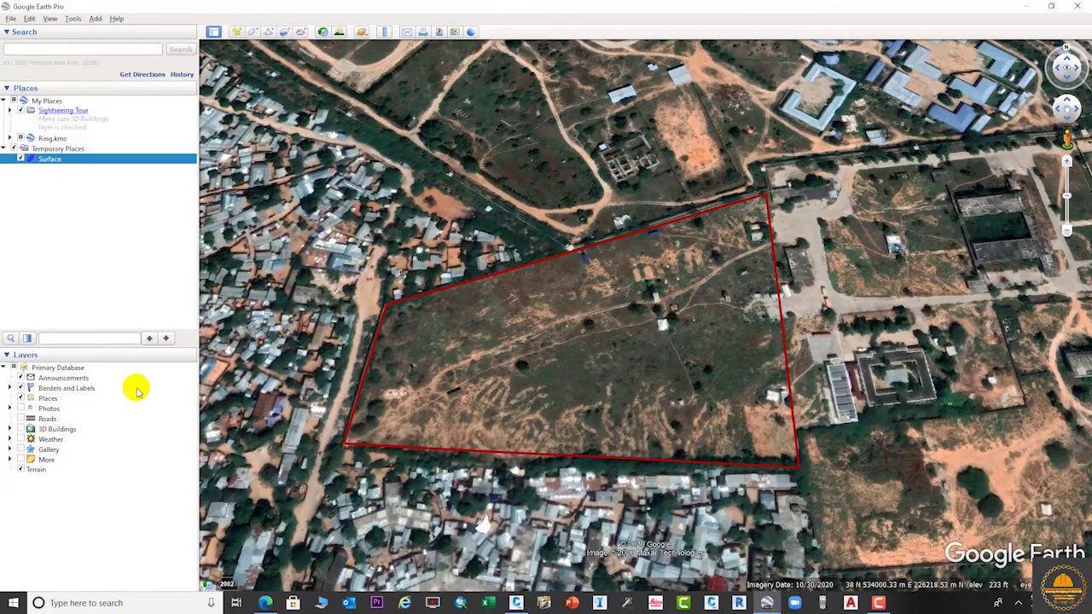
Step: Save the Surface polygon to the Desktop as Surface.kmz in Kmz format
{"action": "right_click", "coordinate": [62, 160]}
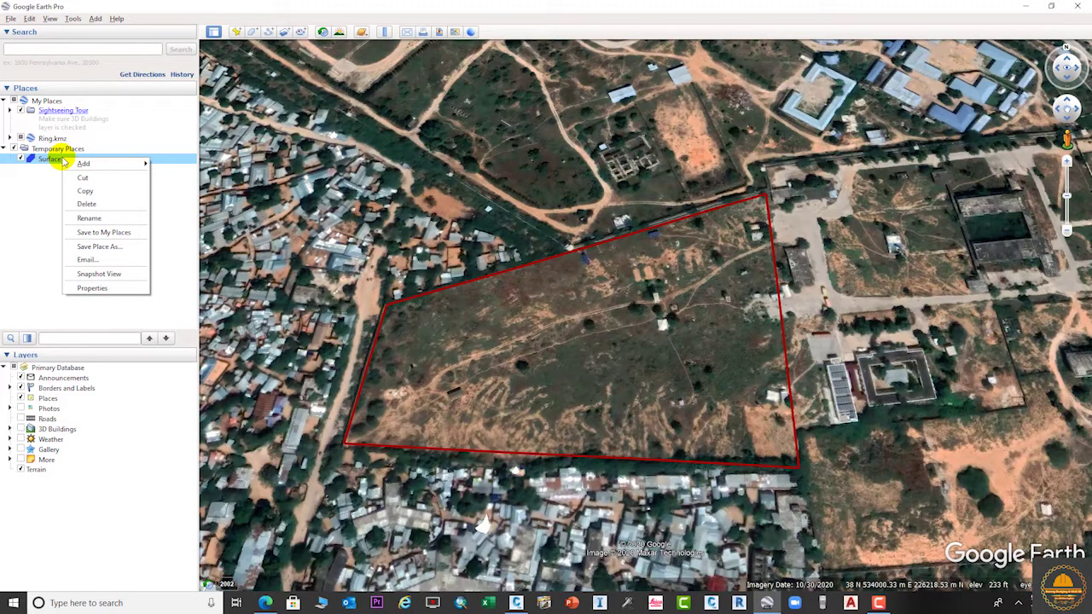
{"action": "left_click", "coordinate": [99, 247]}
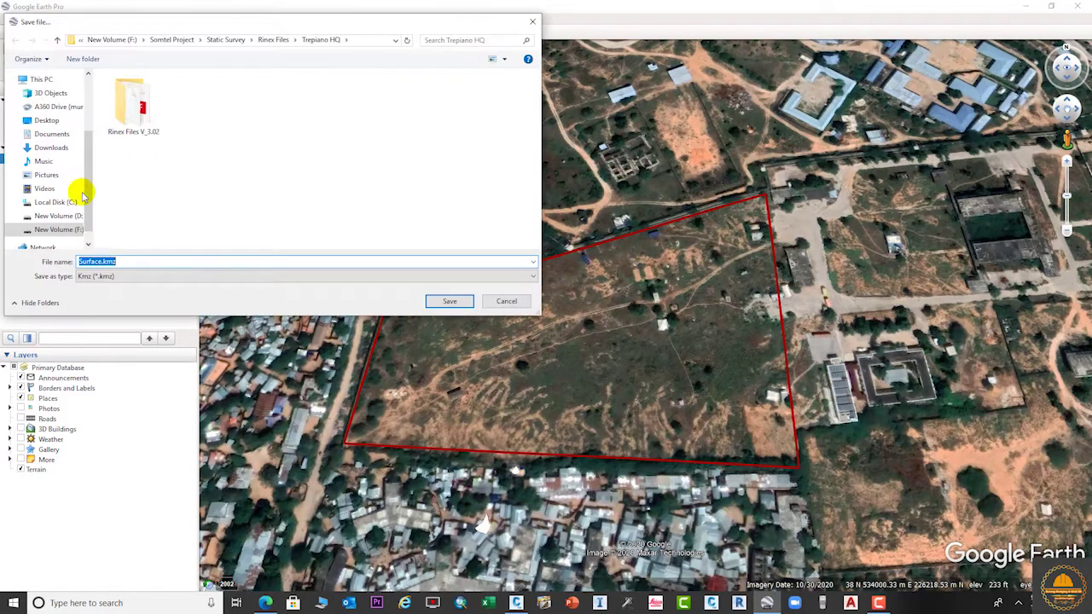
{"action": "left_click", "coordinate": [44, 121]}
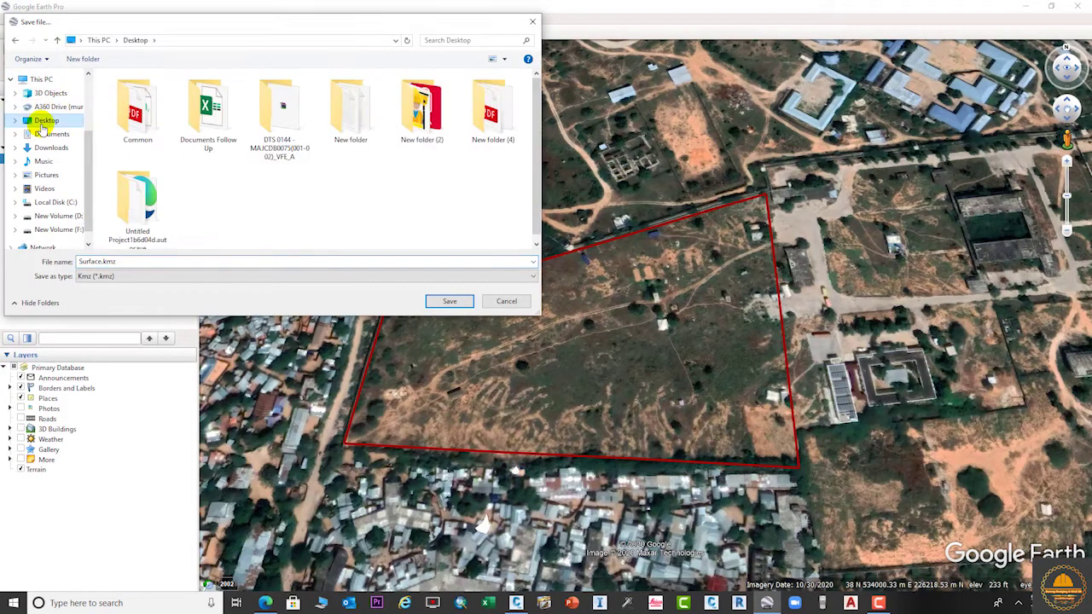
{"action": "scroll", "coordinate": [175, 236], "scroll_direction": "down", "scroll_amount": 1}
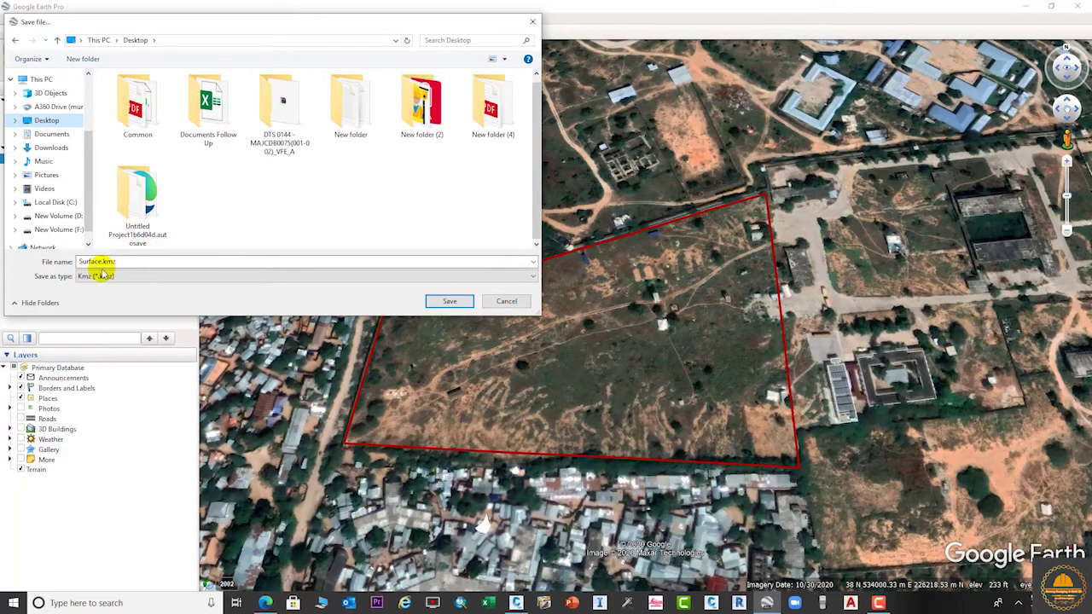
{"action": "left_click", "coordinate": [458, 301]}
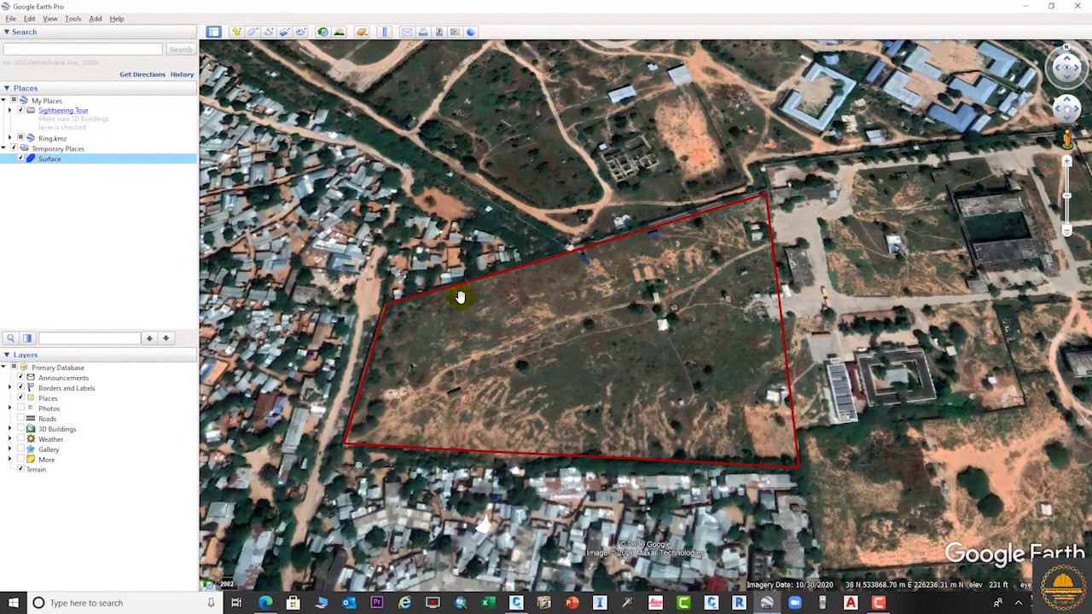
Step: Minimize Google Earth Pro, launch Global Mapper from the desktop and dismiss its startup survey and new-version notices
{"action": "left_click", "coordinate": [1023, 6]}
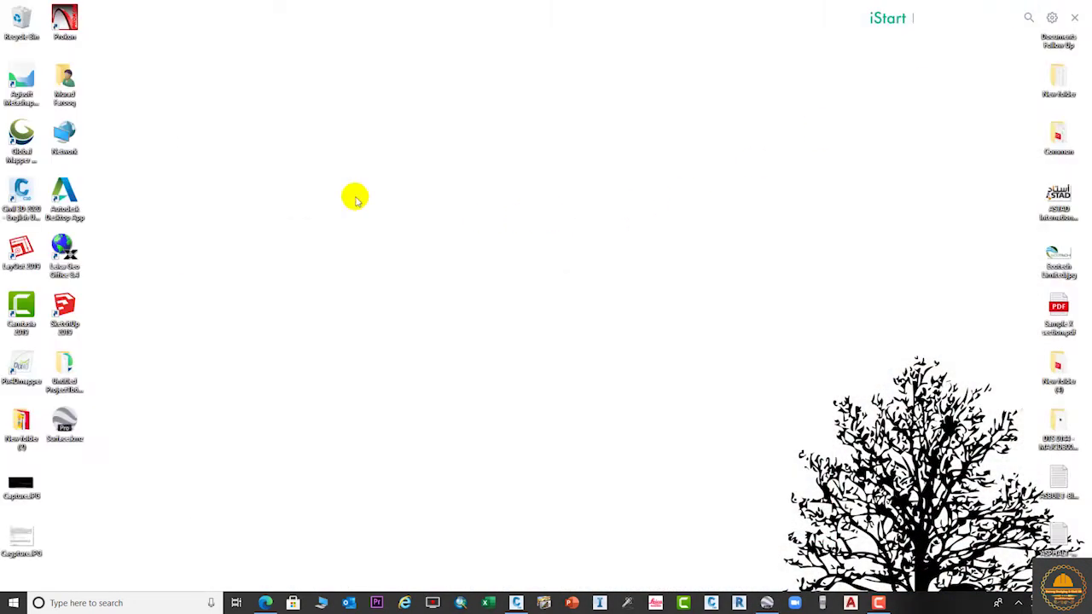
{"action": "left_click", "coordinate": [21, 141]}
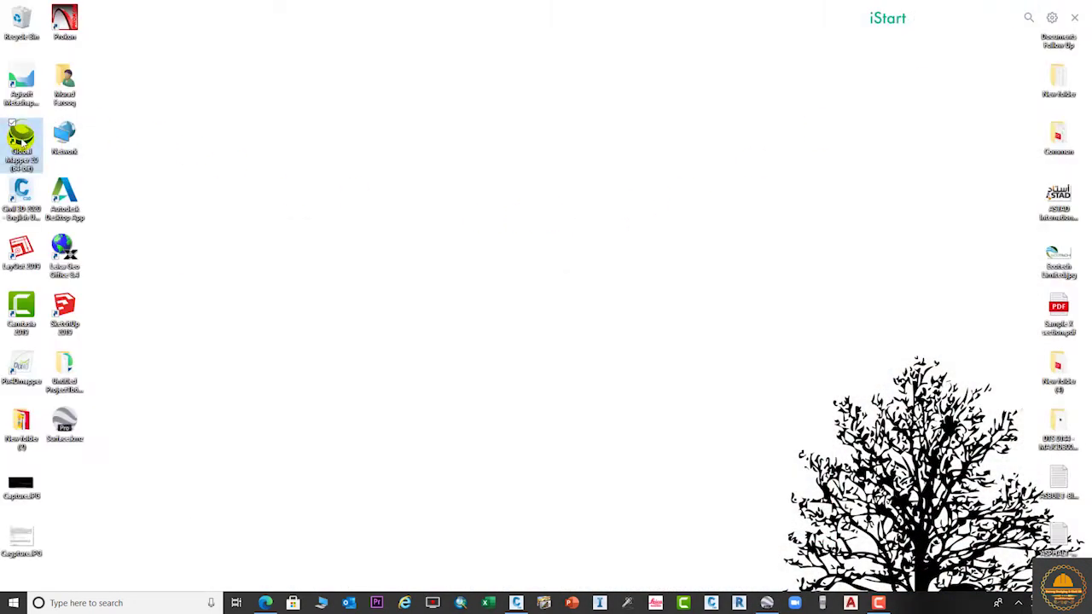
{"action": "double_click", "coordinate": [20, 141]}
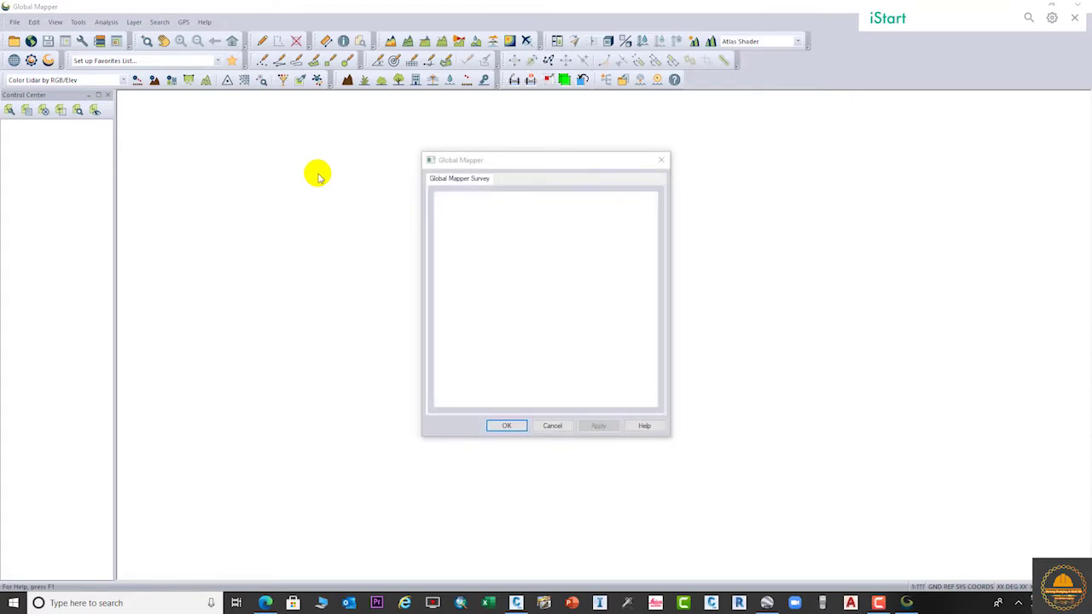
{"action": "left_click", "coordinate": [663, 160]}
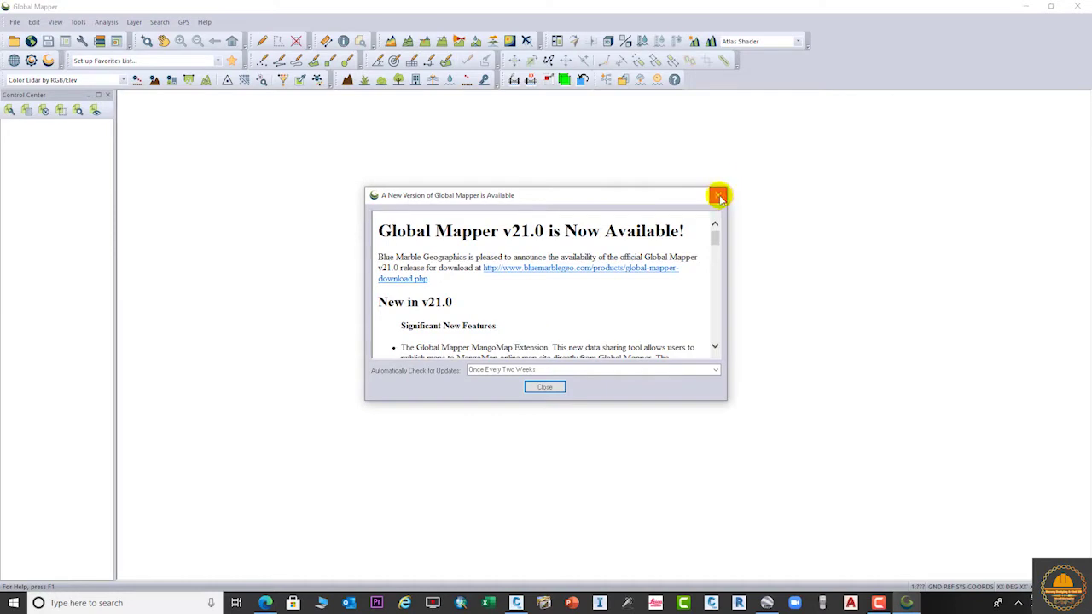
{"action": "left_click", "coordinate": [719, 196]}
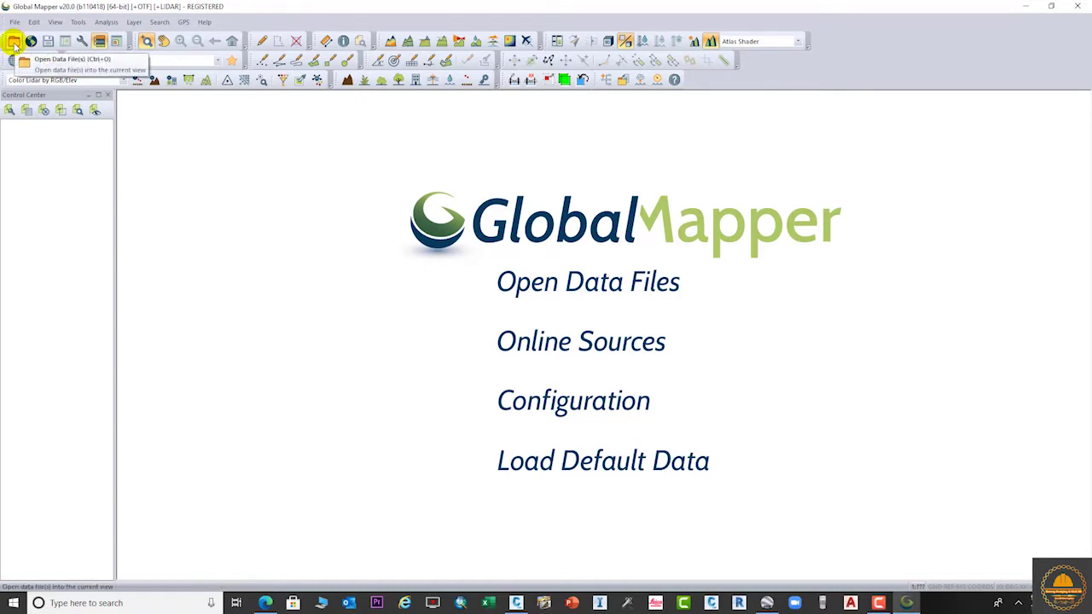
Step: Load the Surface.kmz data file from the Desktop into the Global Mapper workspace
{"action": "left_click", "coordinate": [548, 284]}
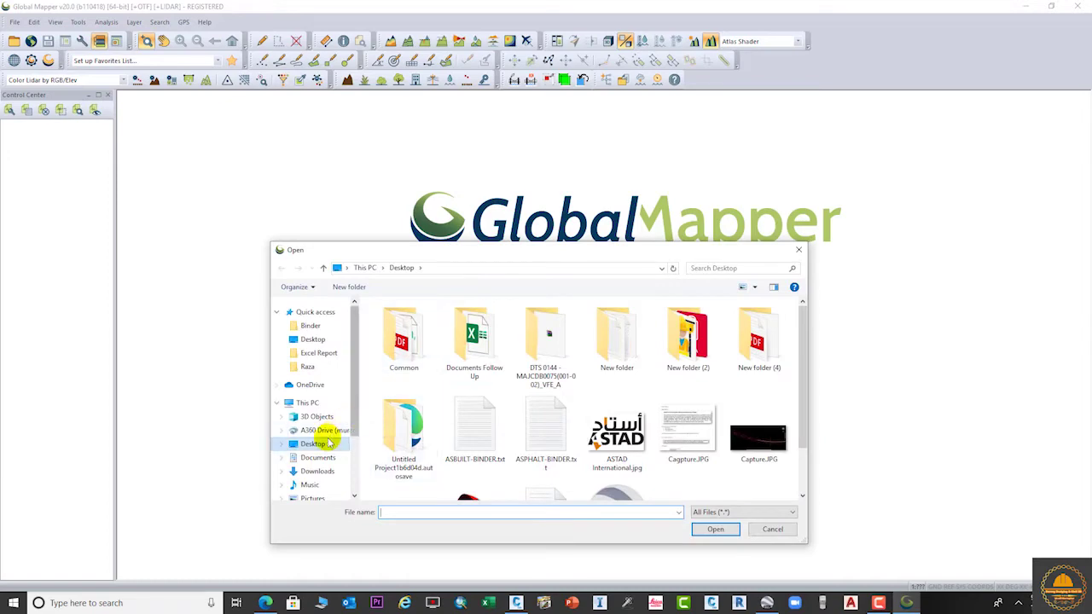
{"action": "scroll", "coordinate": [386, 431], "scroll_direction": "down", "scroll_amount": 1}
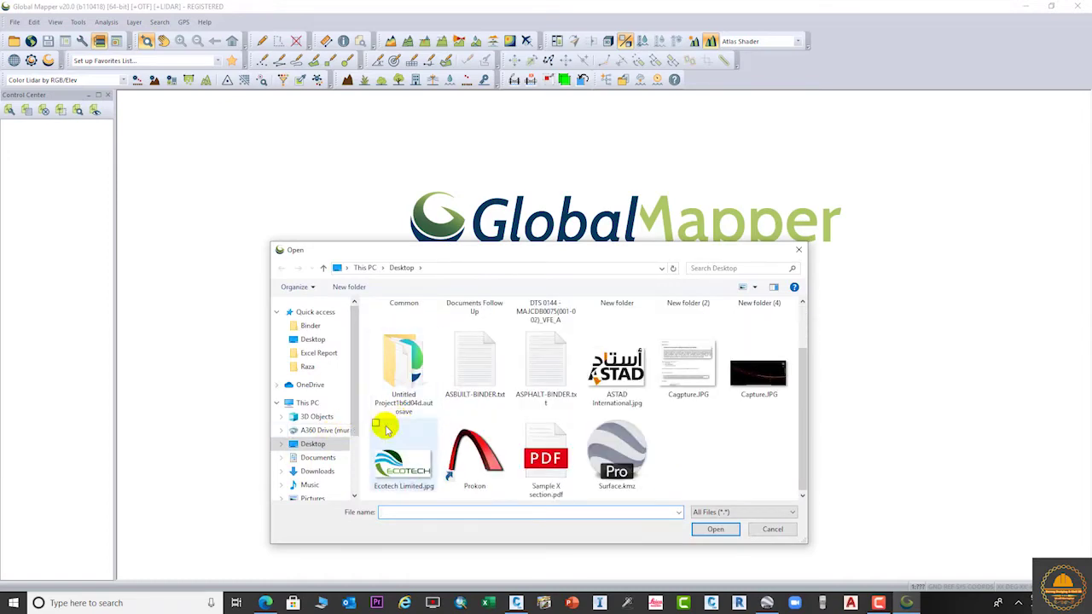
{"action": "double_click", "coordinate": [621, 450]}
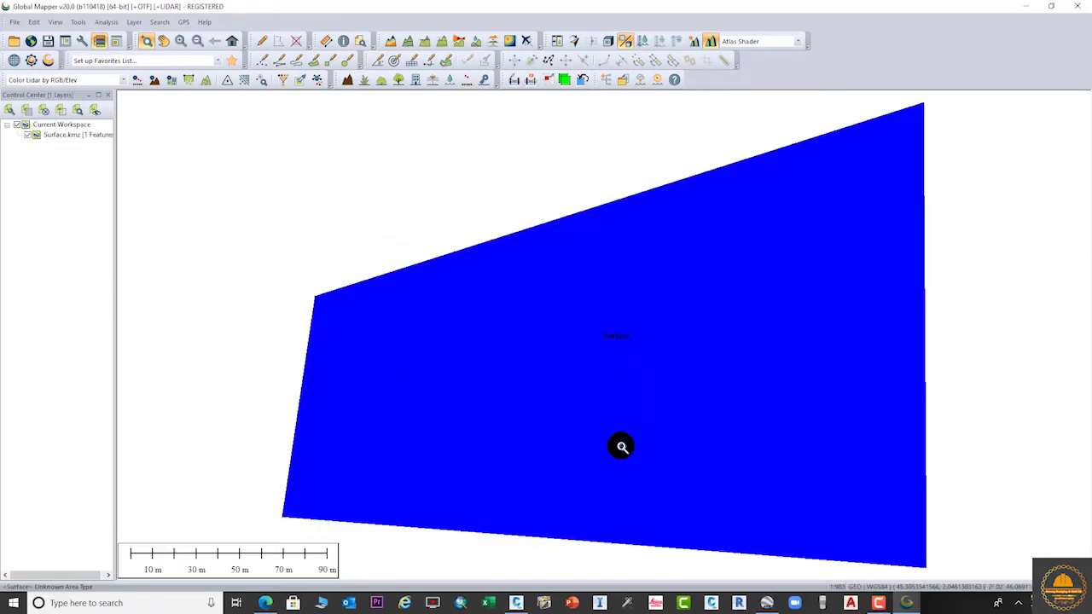
{"action": "scroll", "coordinate": [738, 368], "scroll_direction": "down", "scroll_amount": 3}
{"action": "scroll", "coordinate": [790, 364], "scroll_direction": "up", "scroll_amount": 2}
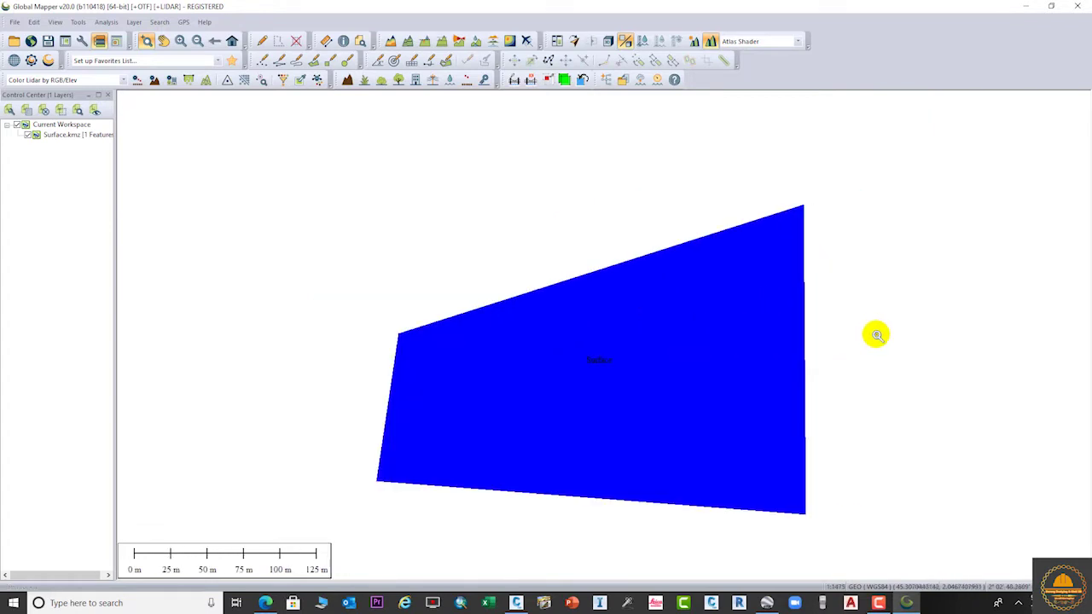
Step: Compare the imported shape with the plot in Google Earth Pro and inspect the Surface polygon's line and area style
{"action": "left_click", "coordinate": [767, 603]}
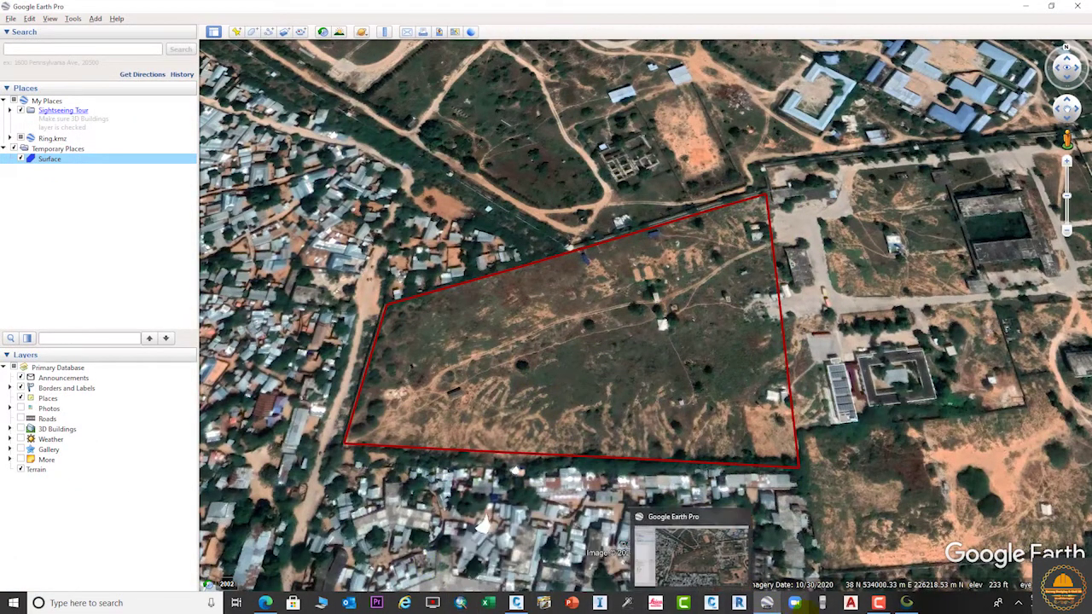
{"action": "left_click", "coordinate": [909, 605]}
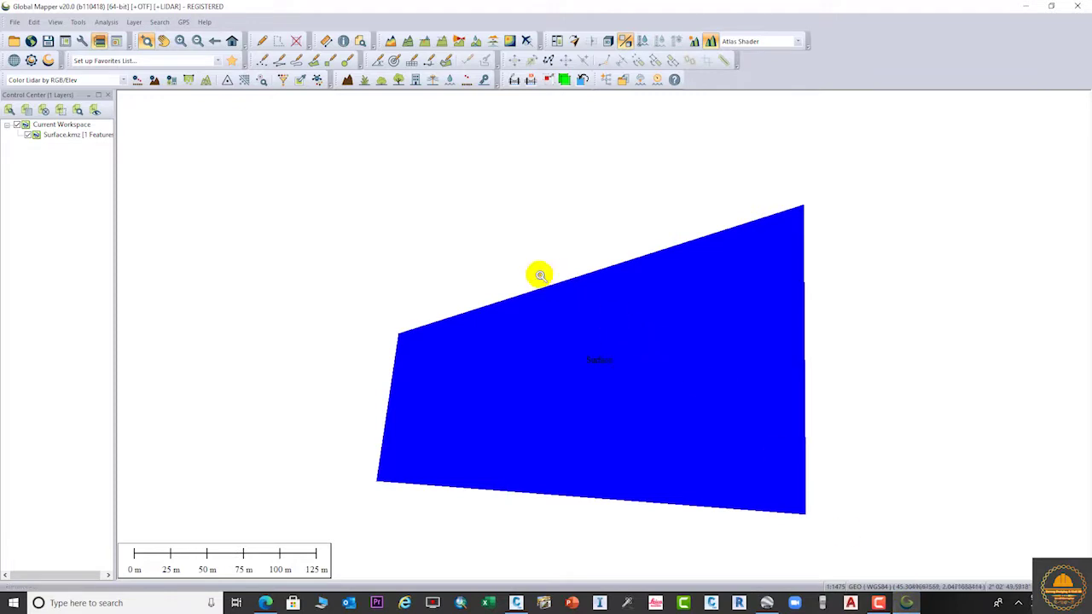
{"action": "left_click", "coordinate": [768, 603]}
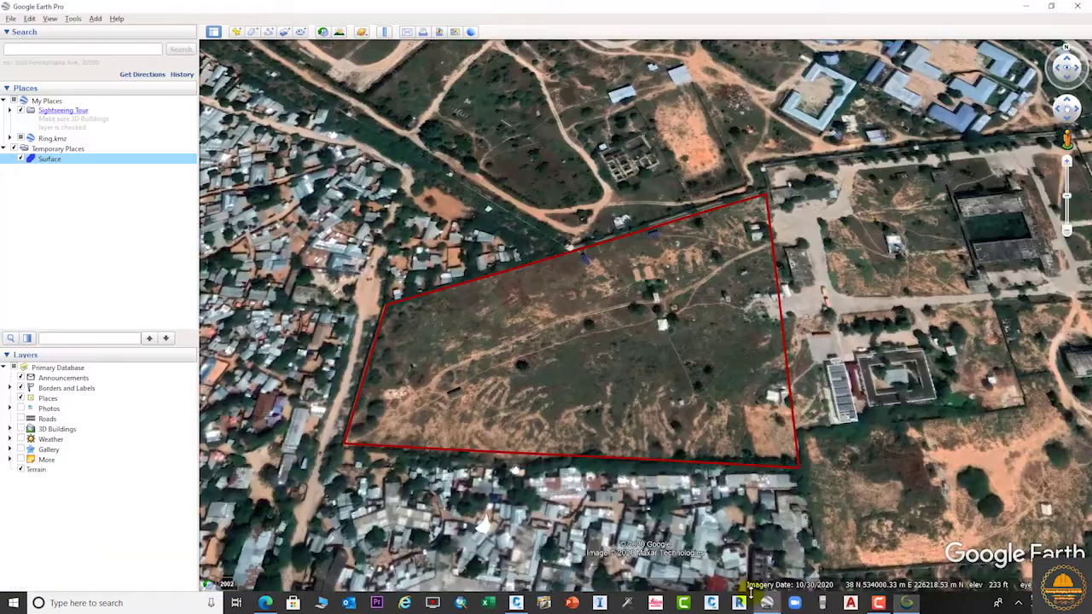
{"action": "right_click", "coordinate": [550, 321]}
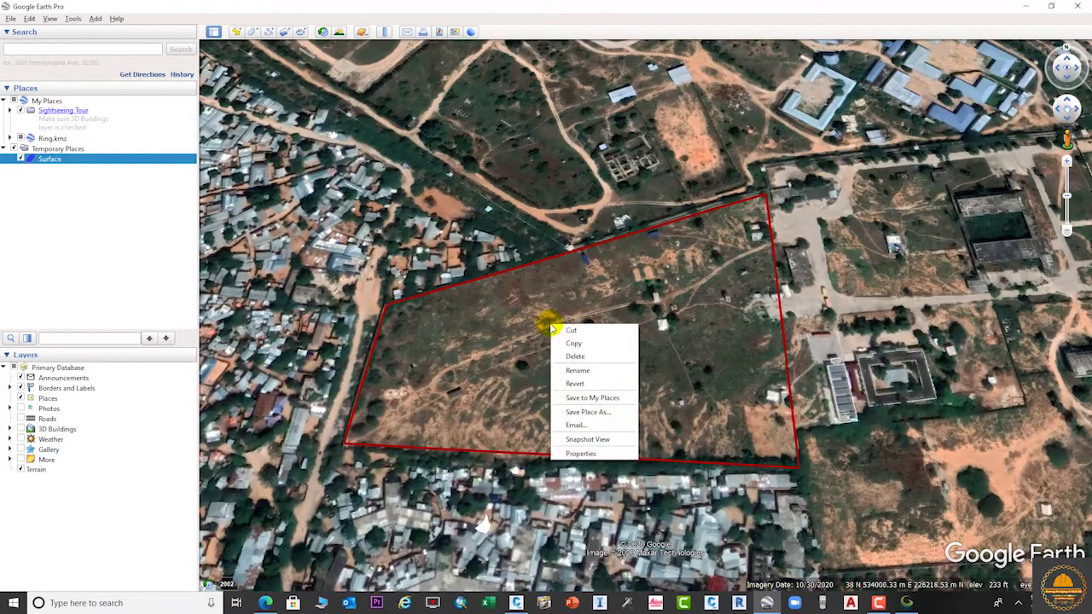
{"action": "left_click", "coordinate": [596, 457]}
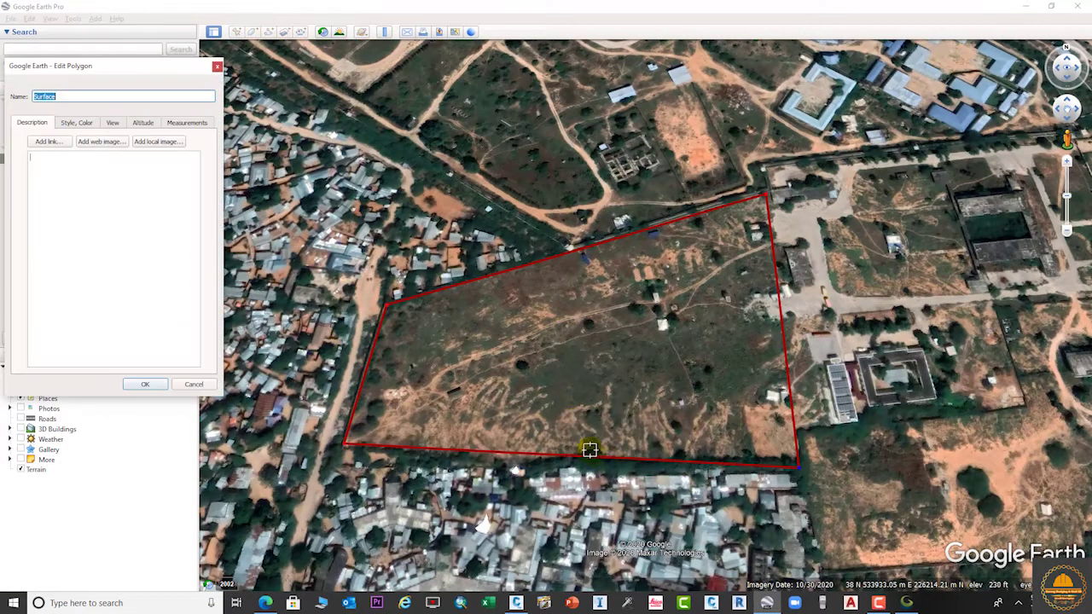
{"action": "left_click", "coordinate": [82, 119]}
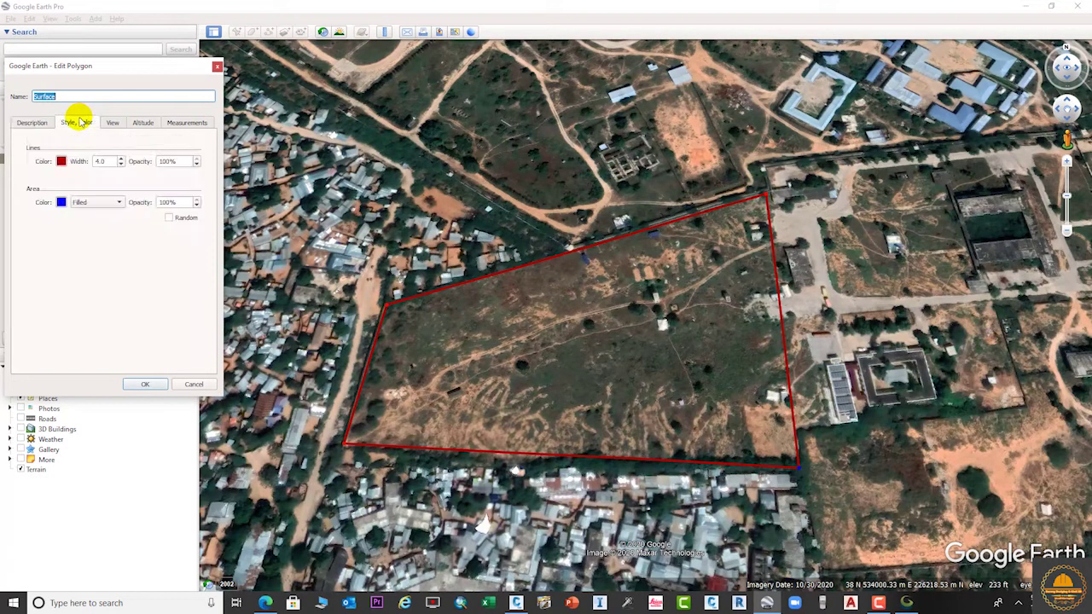
{"action": "left_click", "coordinate": [217, 66]}
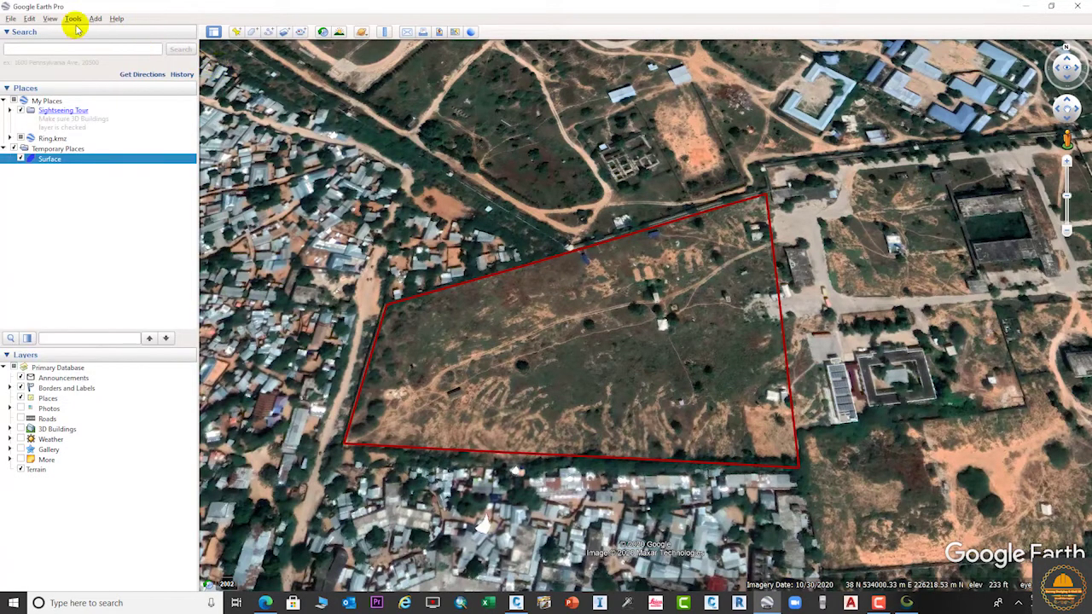
Step: Examine the zone, easting and northing fields of a discarded new placemark, and review the Show Lat/Long setting in the Google Earth options
{"action": "left_click", "coordinate": [236, 31]}
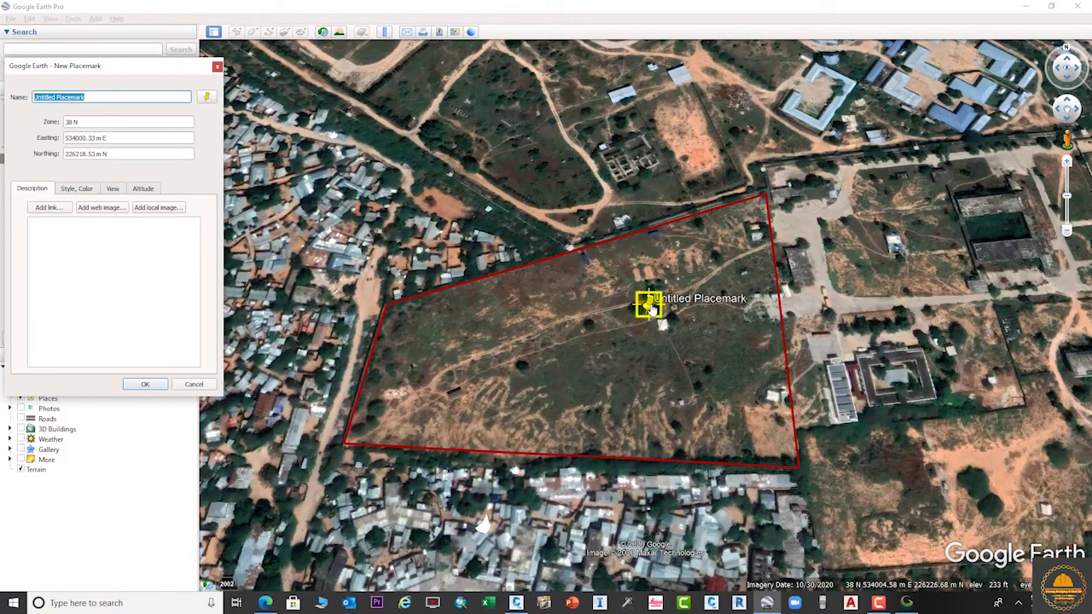
{"action": "left_click_drag", "start_coordinate": [130, 72], "coordinate": [514, 160]}
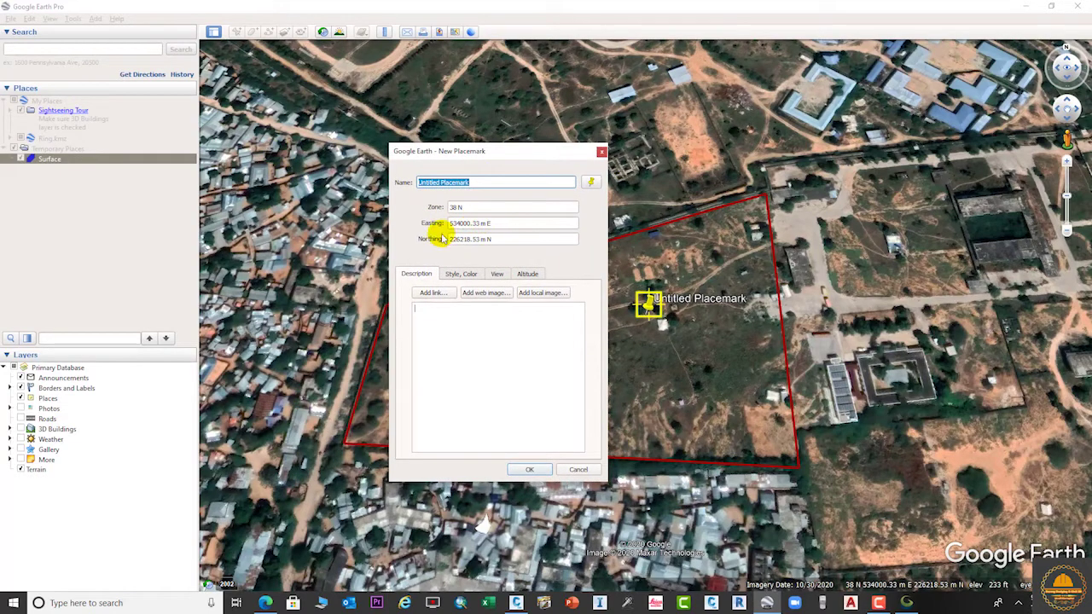
{"action": "left_click", "coordinate": [602, 153]}
{"action": "left_click", "coordinate": [72, 18]}
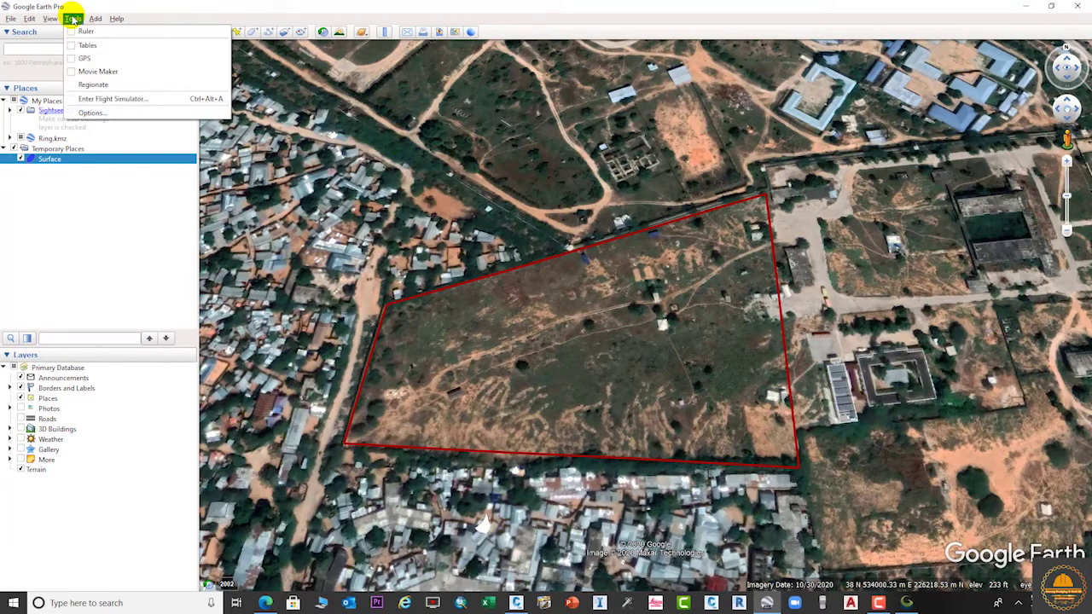
{"action": "left_click", "coordinate": [92, 113]}
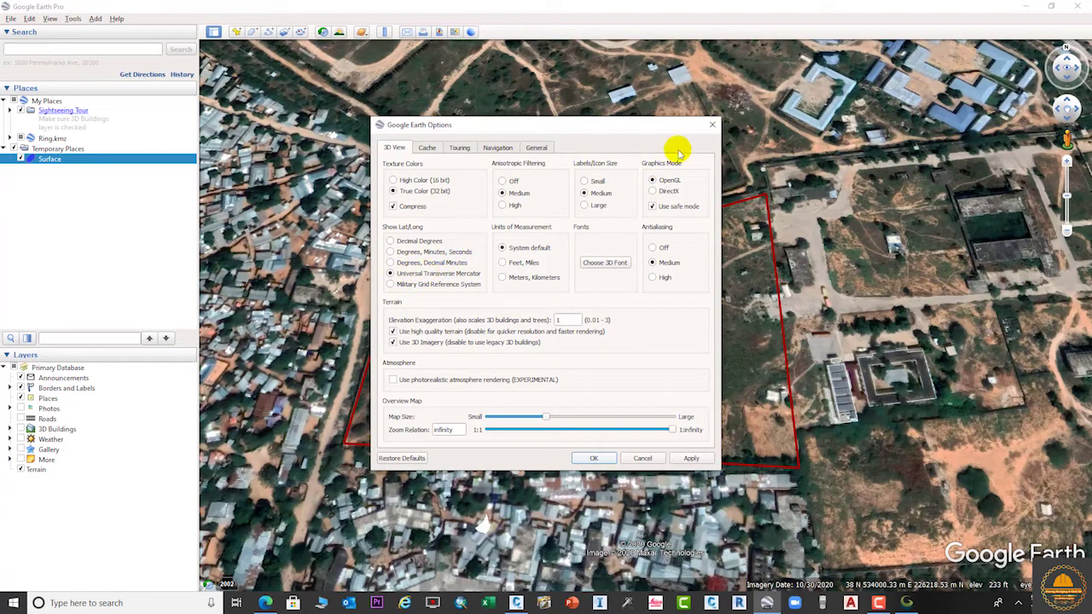
{"action": "left_click", "coordinate": [712, 125]}
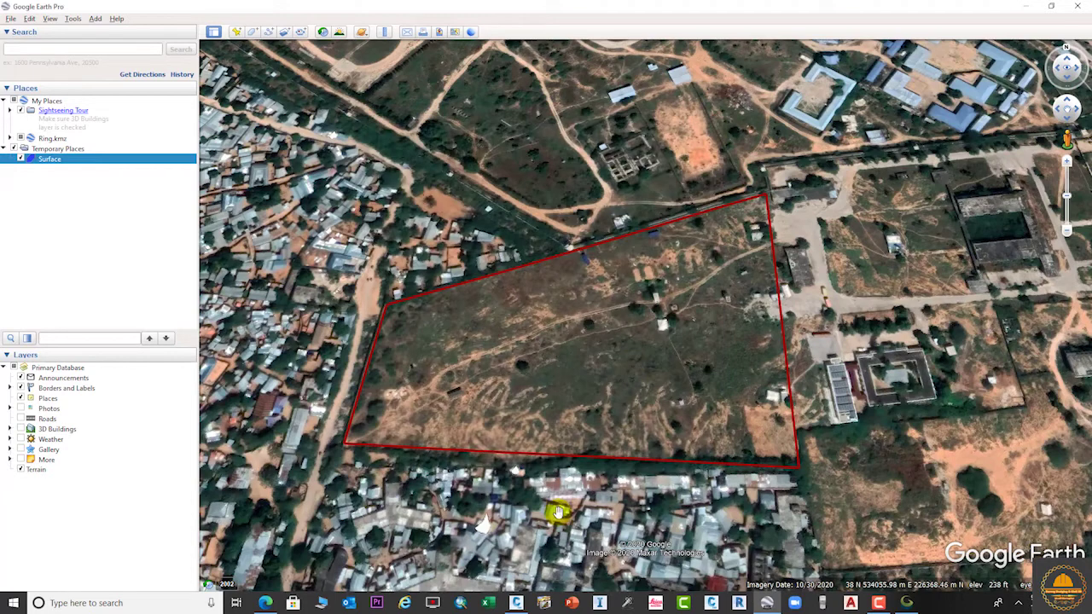
Step: Switch to Global Mapper and open its projection configuration
{"action": "left_click", "coordinate": [908, 603]}
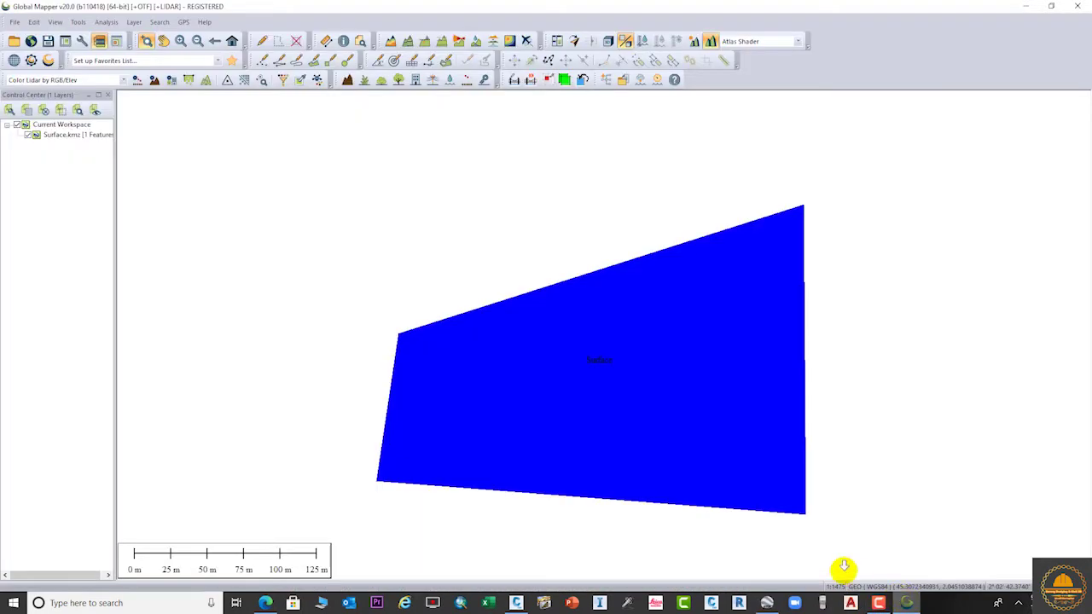
{"action": "left_click", "coordinate": [77, 24]}
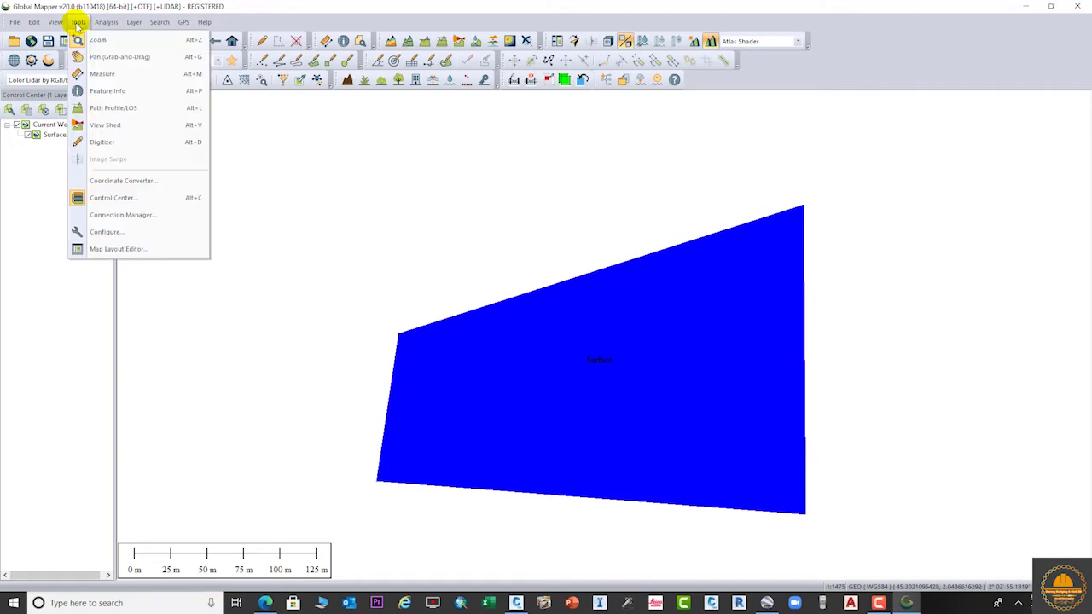
{"action": "left_click", "coordinate": [106, 232]}
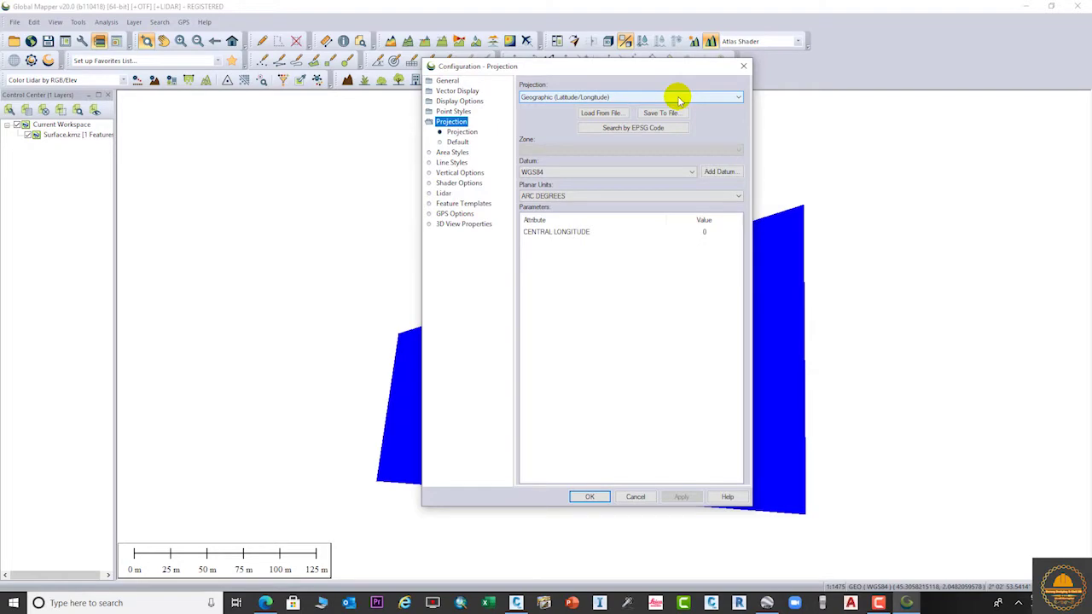
Step: Switch to Google Earth Pro and check the plot's UTM zone in a new placemark's coordinates, discarding the placemark
{"action": "left_click", "coordinate": [769, 604]}
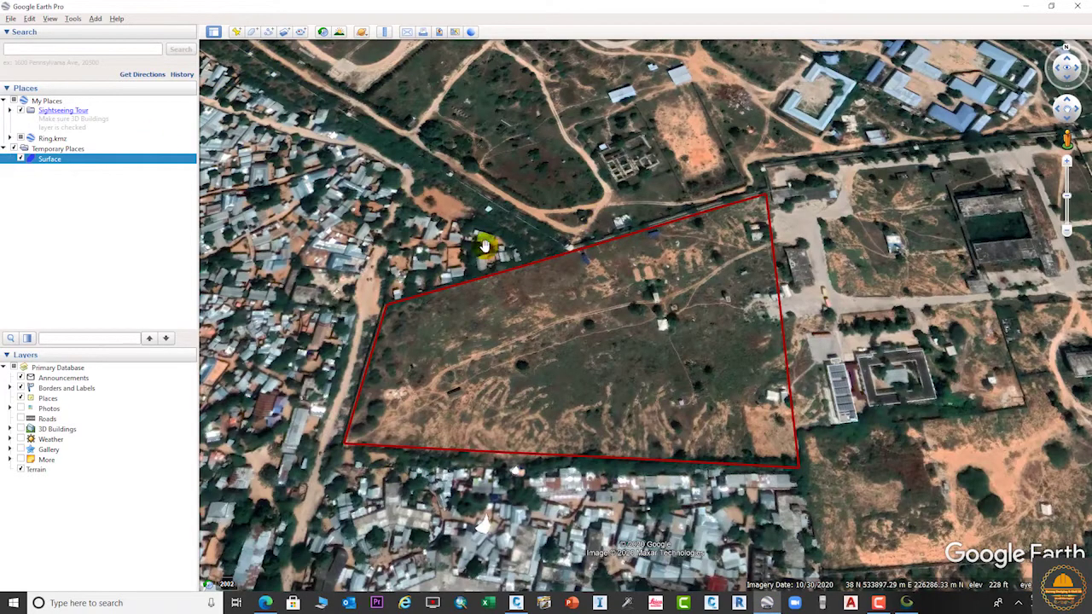
{"action": "left_click", "coordinate": [238, 32]}
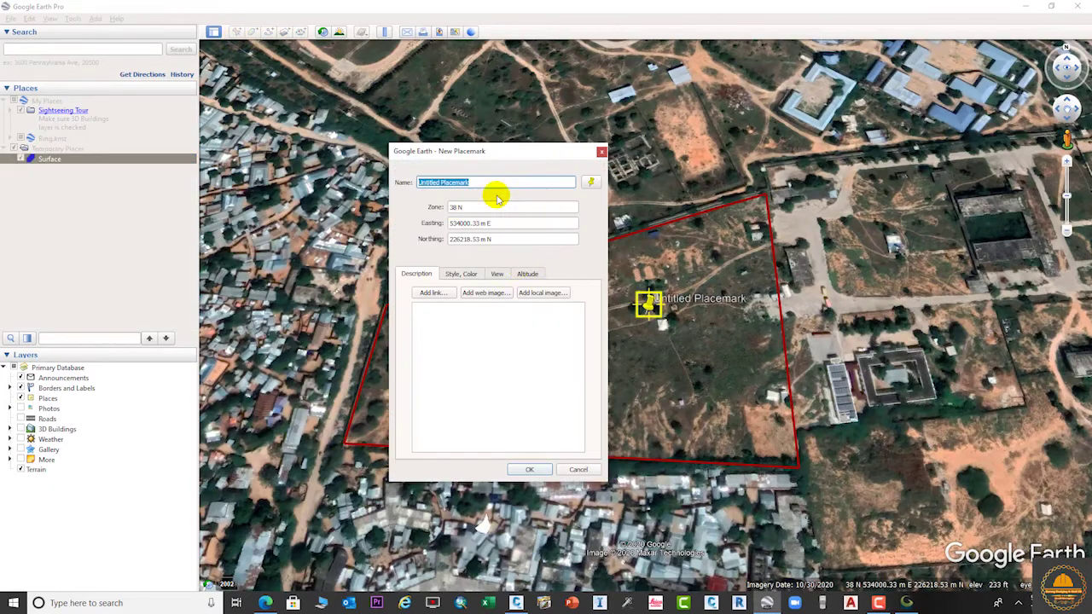
{"action": "left_click", "coordinate": [602, 152]}
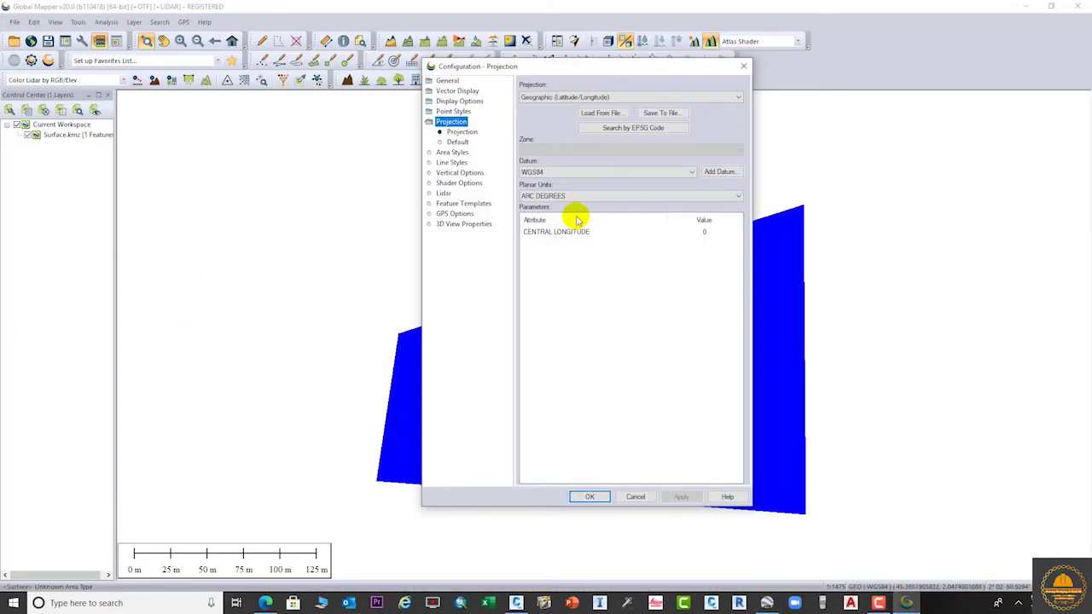
Step: Set the Global Mapper projection to UTM, zone 38 (42°E - 48°E - Northern Hemisphere), with WGS84 datum and planar units in meters
{"action": "left_click", "coordinate": [662, 96]}
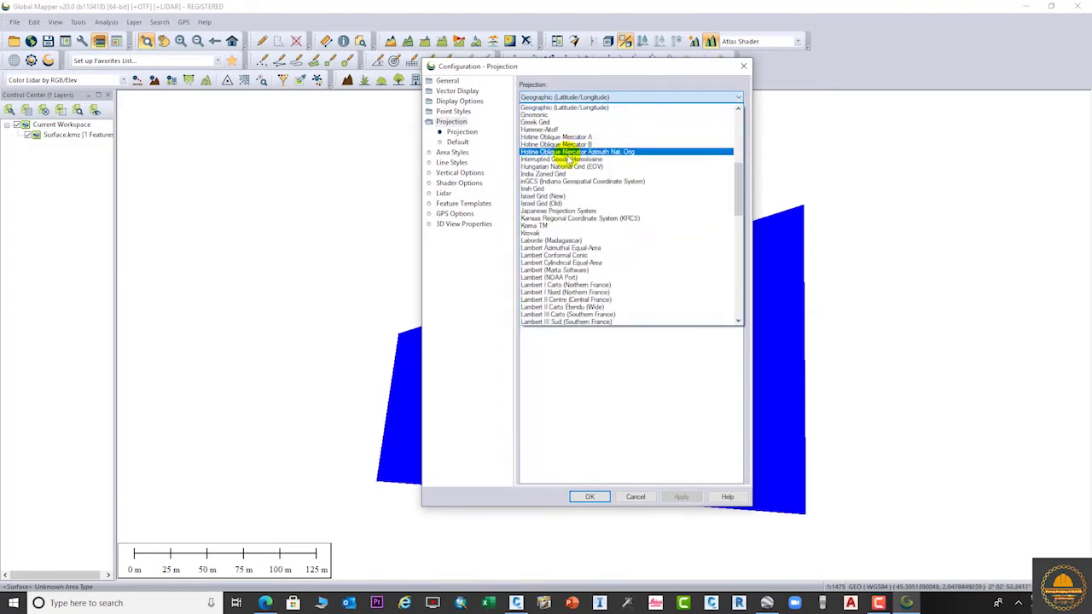
{"action": "scroll", "coordinate": [555, 240], "scroll_direction": "down", "scroll_amount": 8}
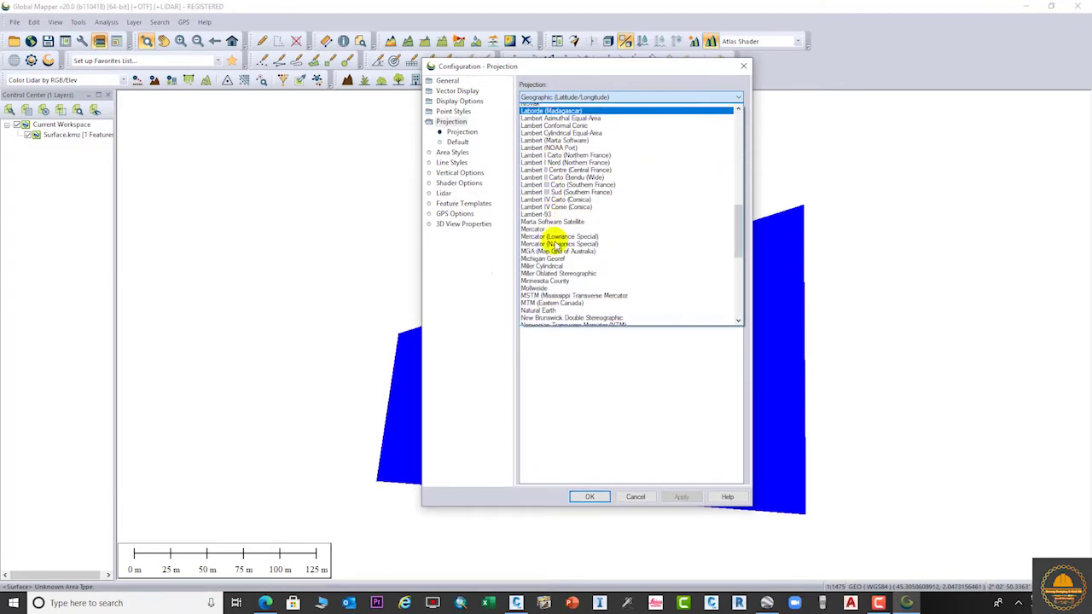
{"action": "scroll", "coordinate": [550, 247], "scroll_direction": "down", "scroll_amount": 10}
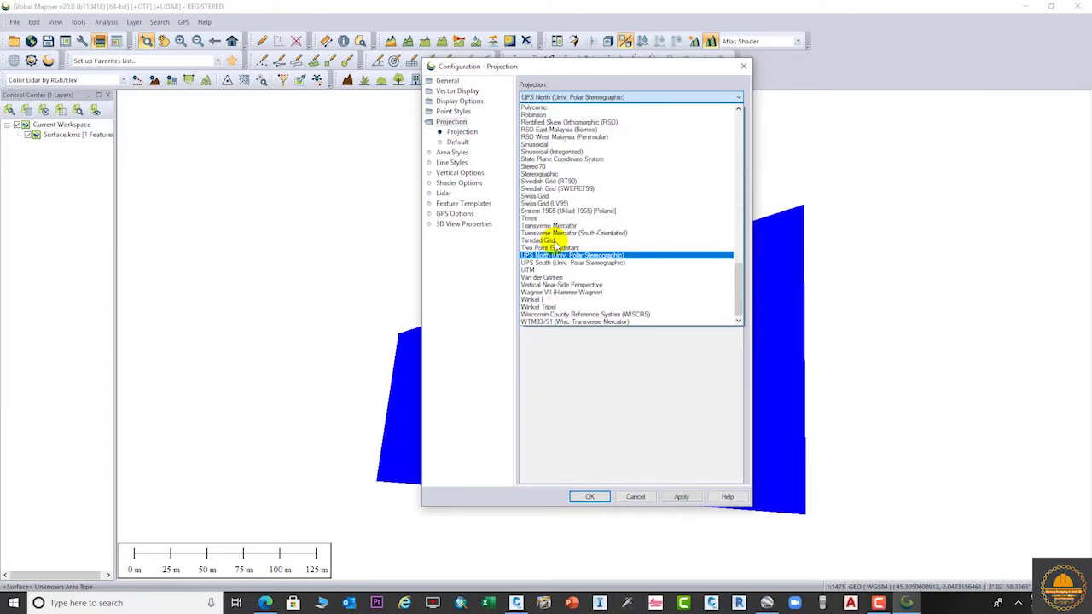
{"action": "left_click", "coordinate": [528, 270]}
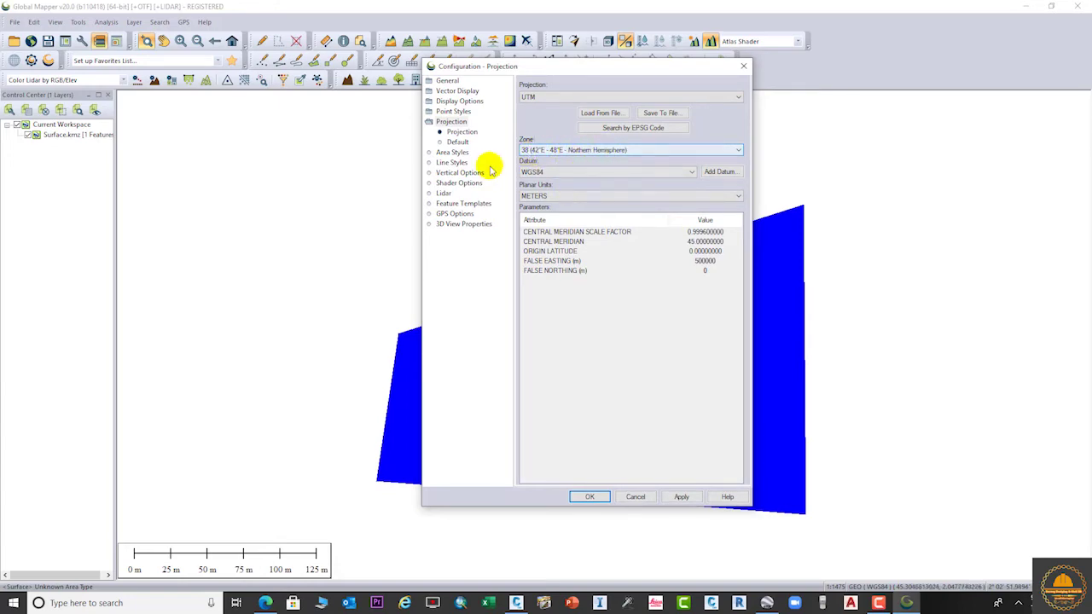
Step: Verify the chosen projection zone against the Zone value of a new placemark in Google Earth Pro and return to Global Mapper
{"action": "left_click", "coordinate": [767, 603]}
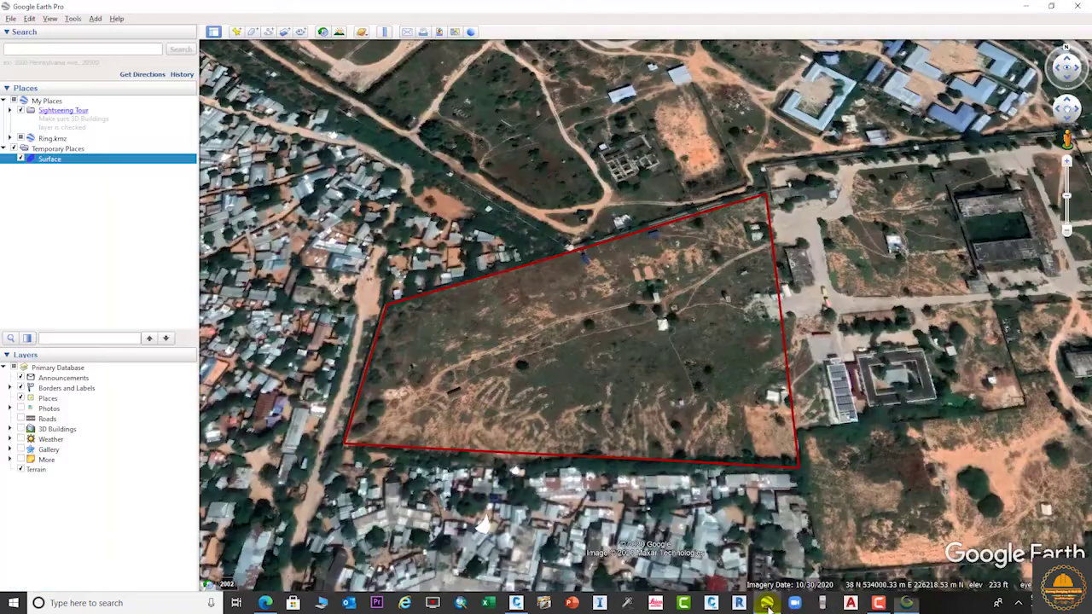
{"action": "left_click", "coordinate": [237, 32]}
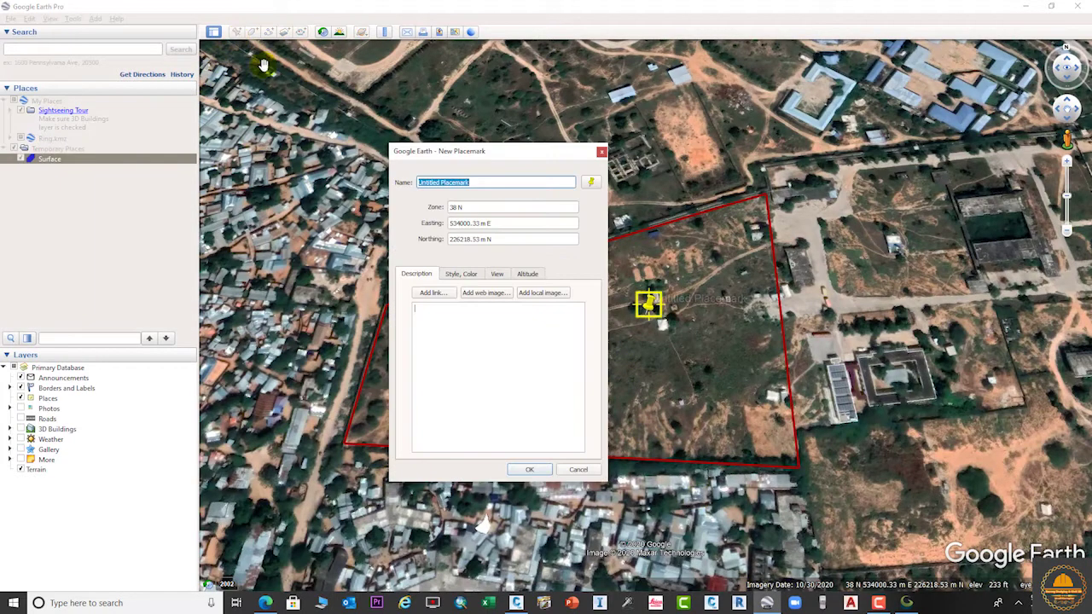
{"action": "left_click_drag", "start_coordinate": [467, 207], "coordinate": [435, 207]}
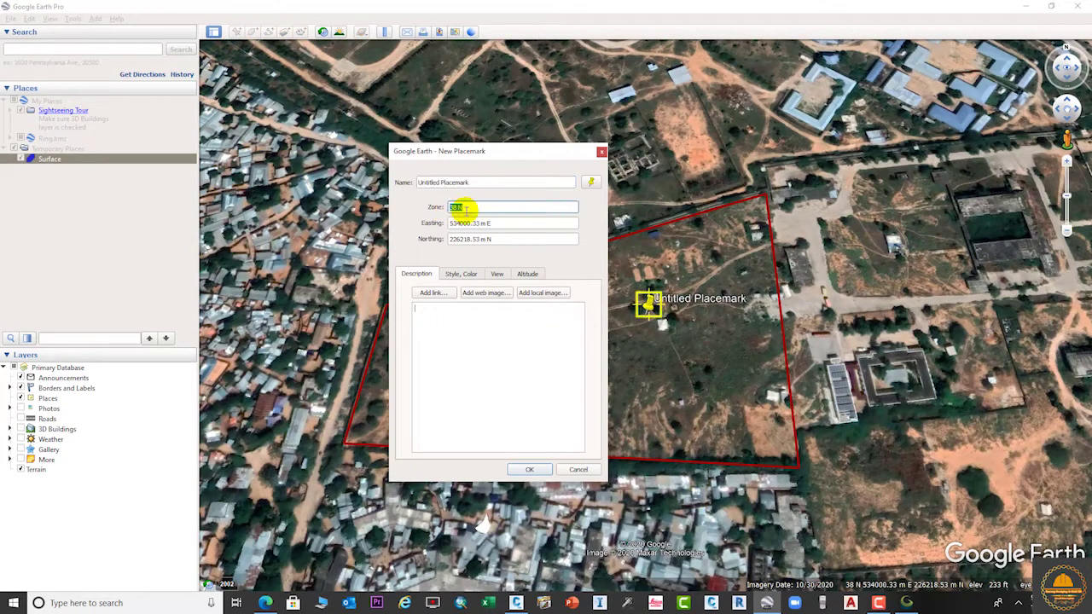
{"action": "left_click", "coordinate": [906, 603]}
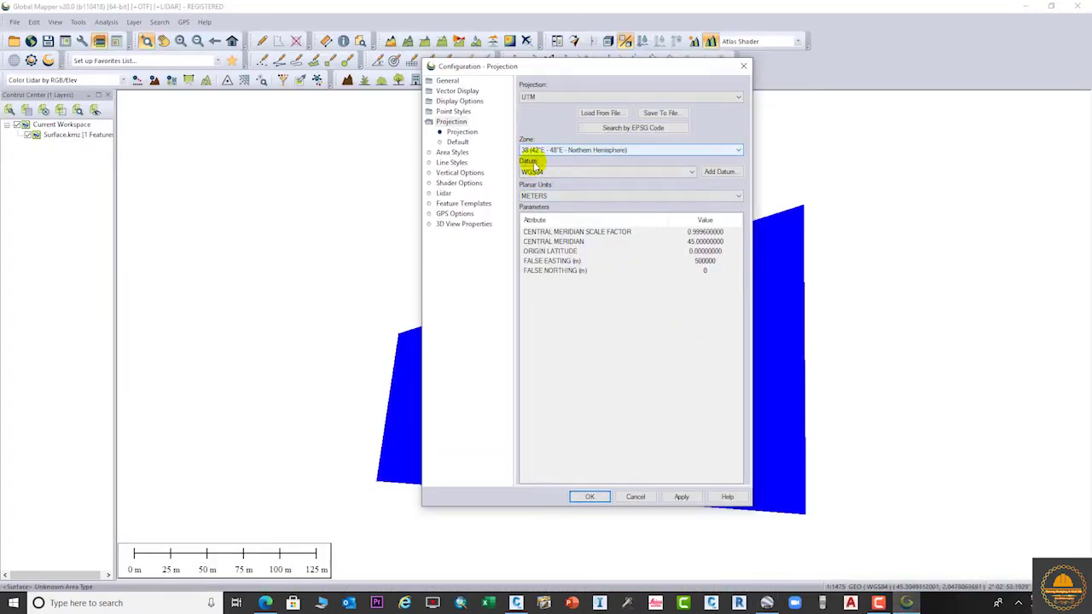
Step: Review the WGS84 datum and METERS planar units and apply the UTM zone 38 projection to the workspace
{"action": "left_click", "coordinate": [543, 172]}
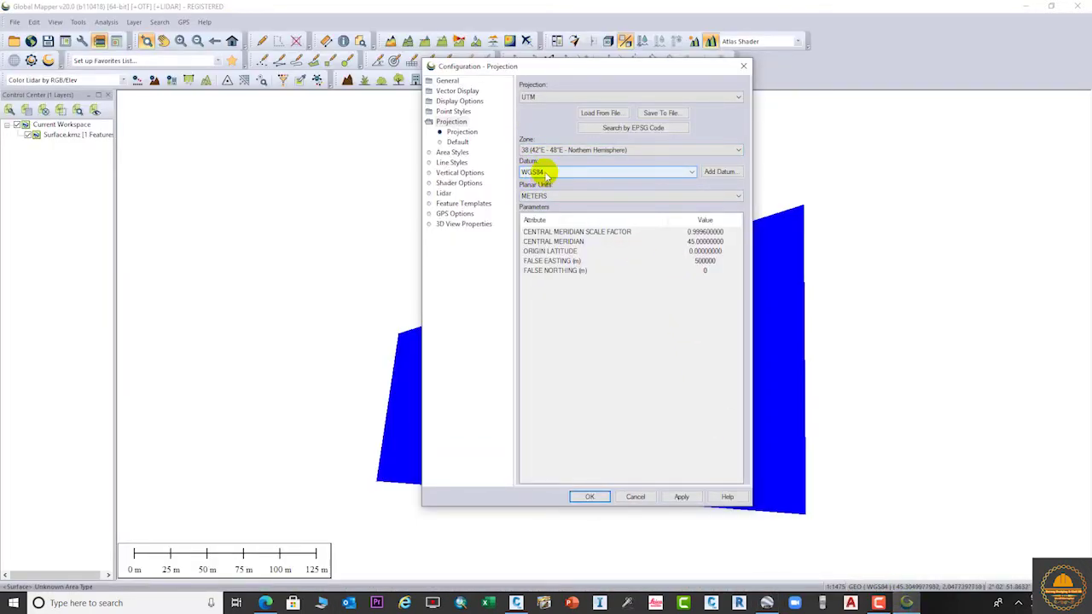
{"action": "left_click", "coordinate": [566, 197]}
{"action": "left_click", "coordinate": [563, 173]}
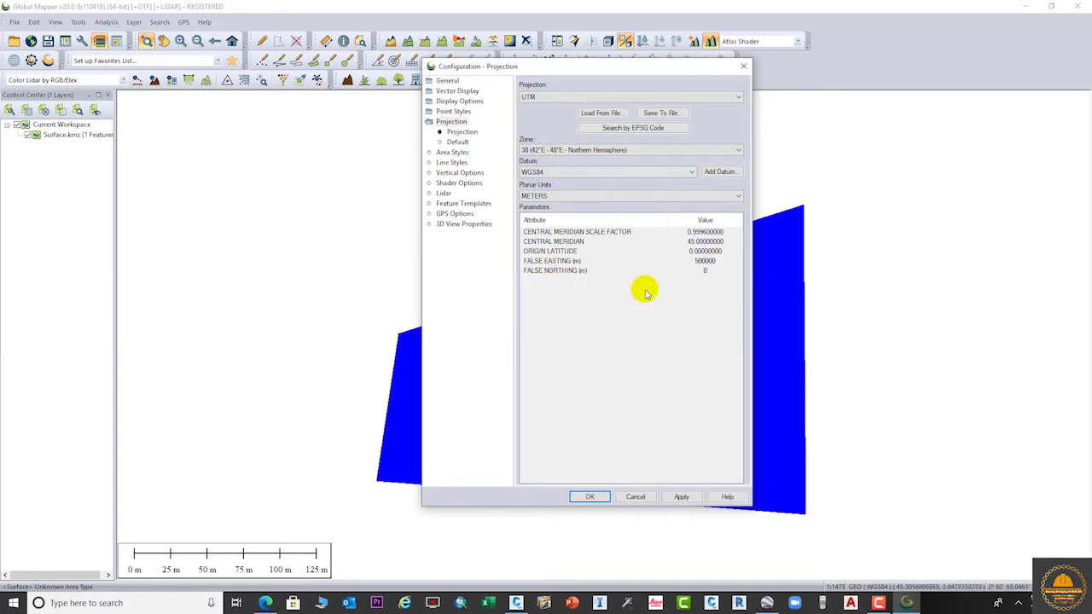
{"action": "left_click", "coordinate": [681, 497]}
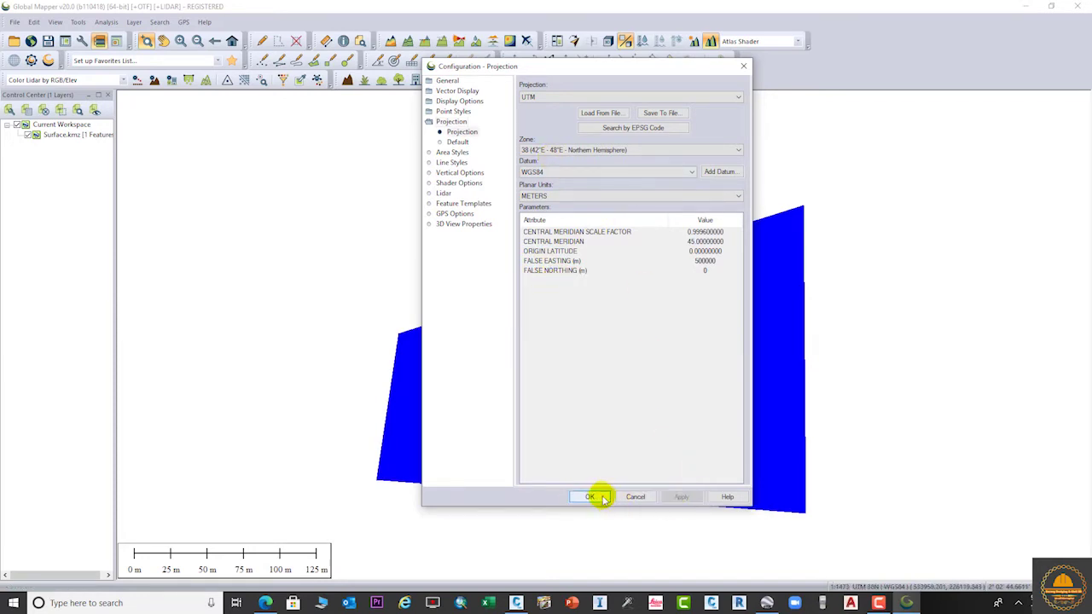
{"action": "left_click", "coordinate": [590, 497]}
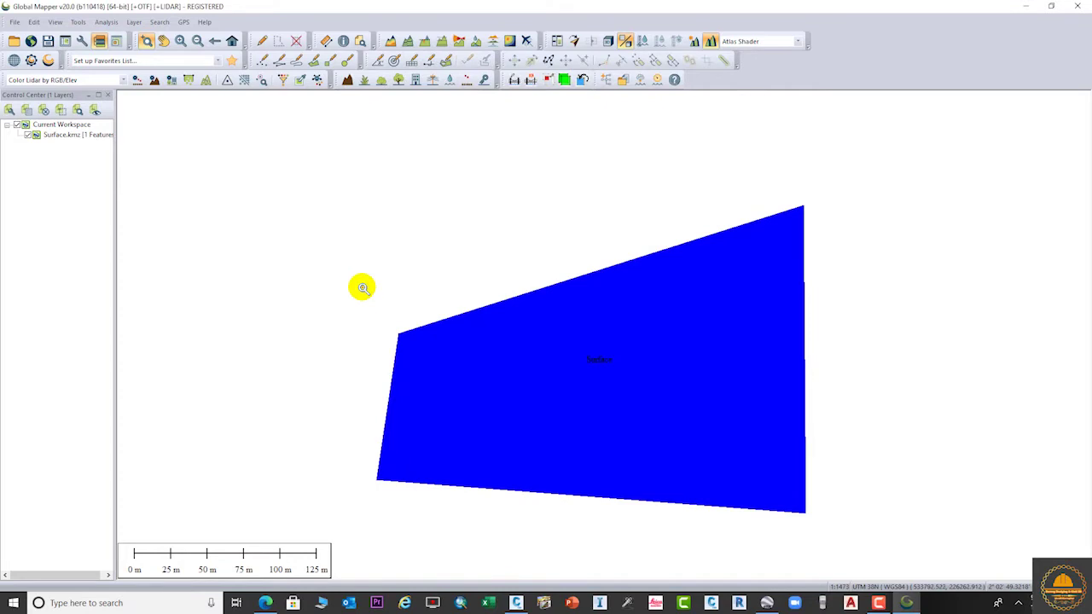
Step: Download the online ASTER GDEM v2 Worldwide Elevation Data for the area around the Surface plot
{"action": "left_click", "coordinate": [14, 22]}
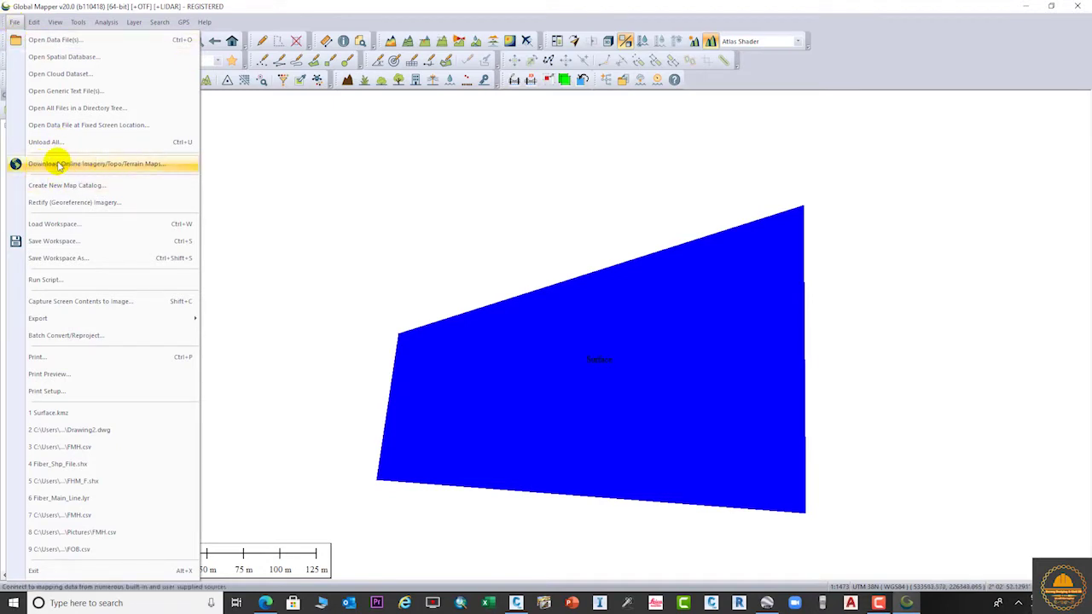
{"action": "left_click", "coordinate": [107, 165]}
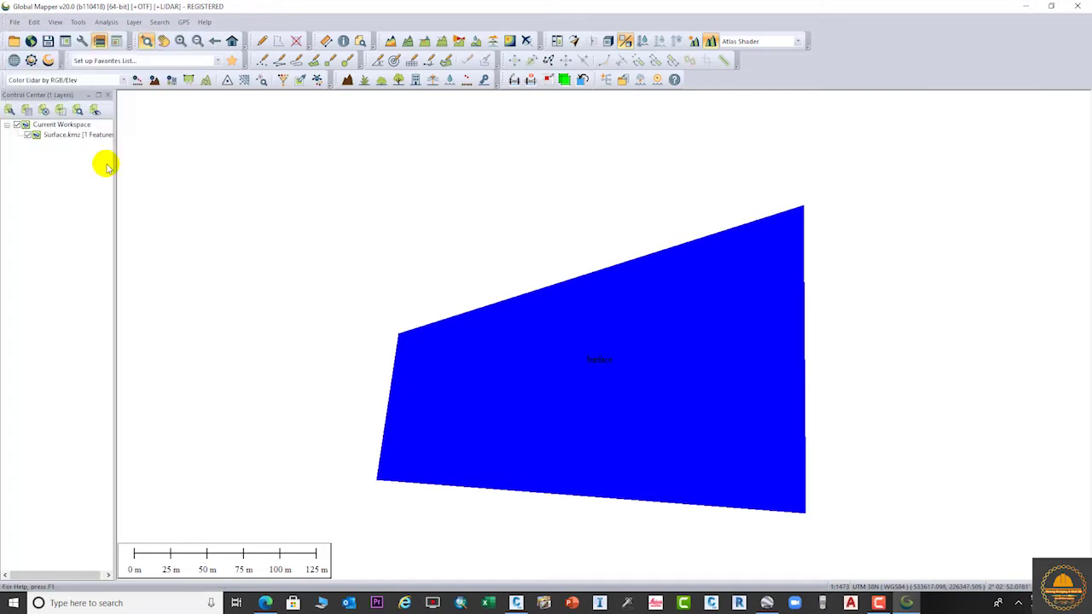
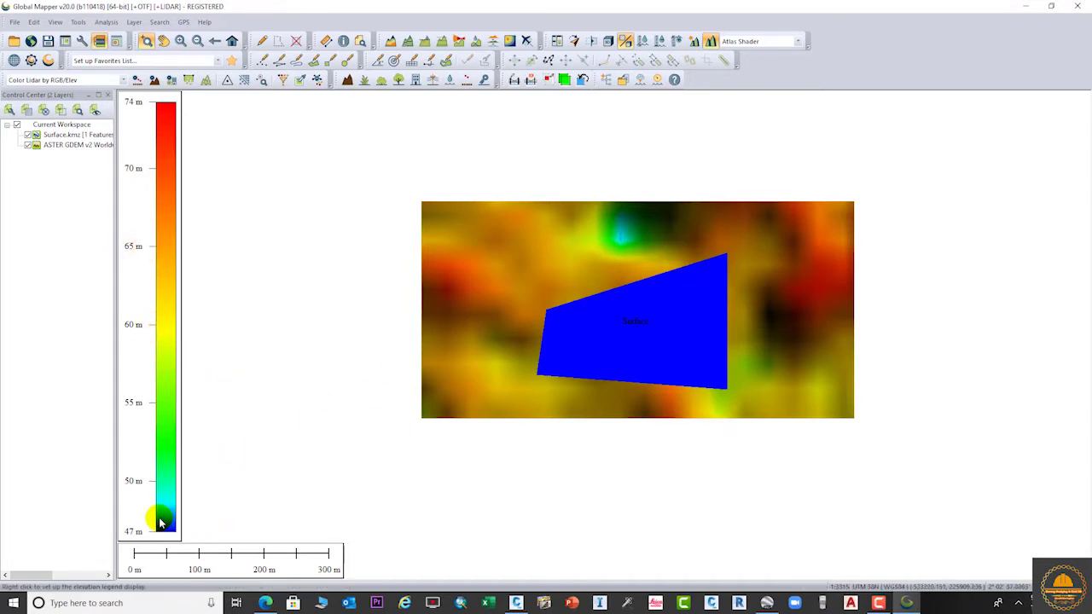
{"action": "scroll", "coordinate": [680, 335], "scroll_direction": "up", "scroll_amount": 2}
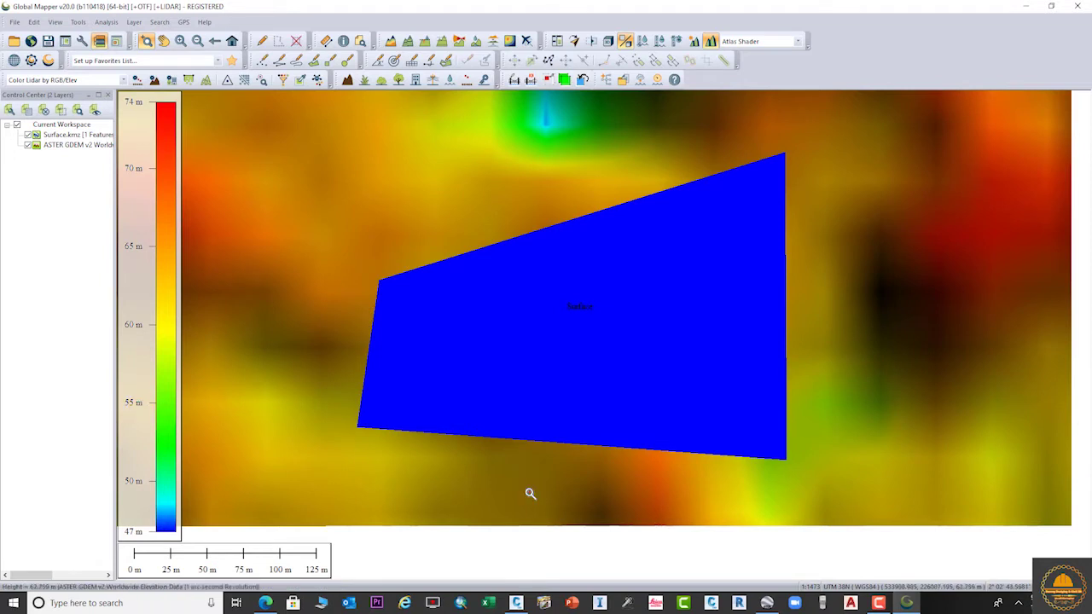
Step: Switch to Google Earth Pro, discard the open new placemark, and set the Surface polygon's area to filled blue with 0% opacity
{"action": "left_click", "coordinate": [766, 603]}
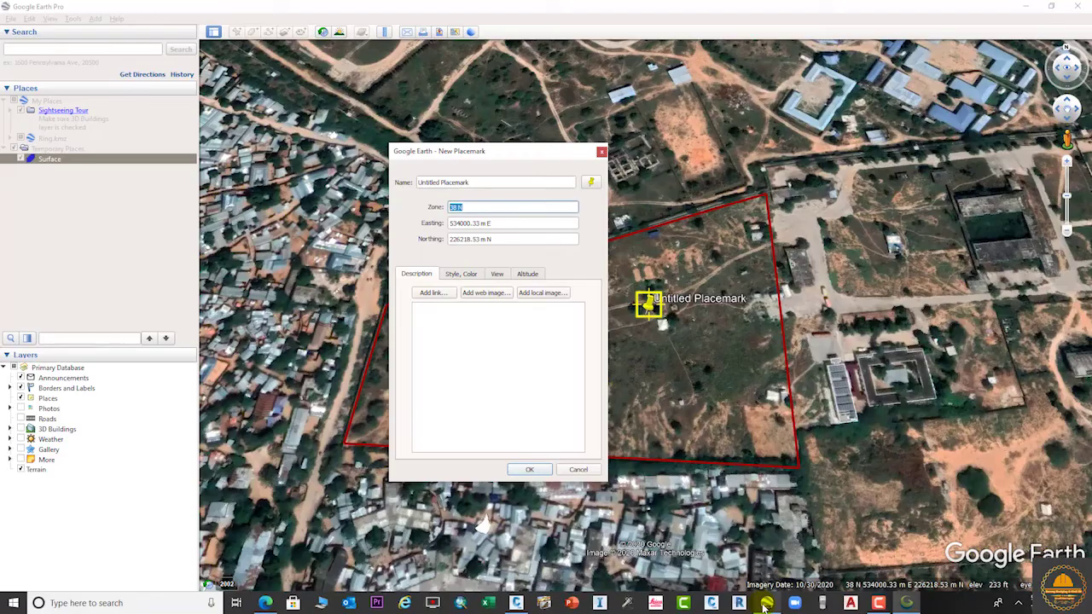
{"action": "left_click", "coordinate": [600, 152]}
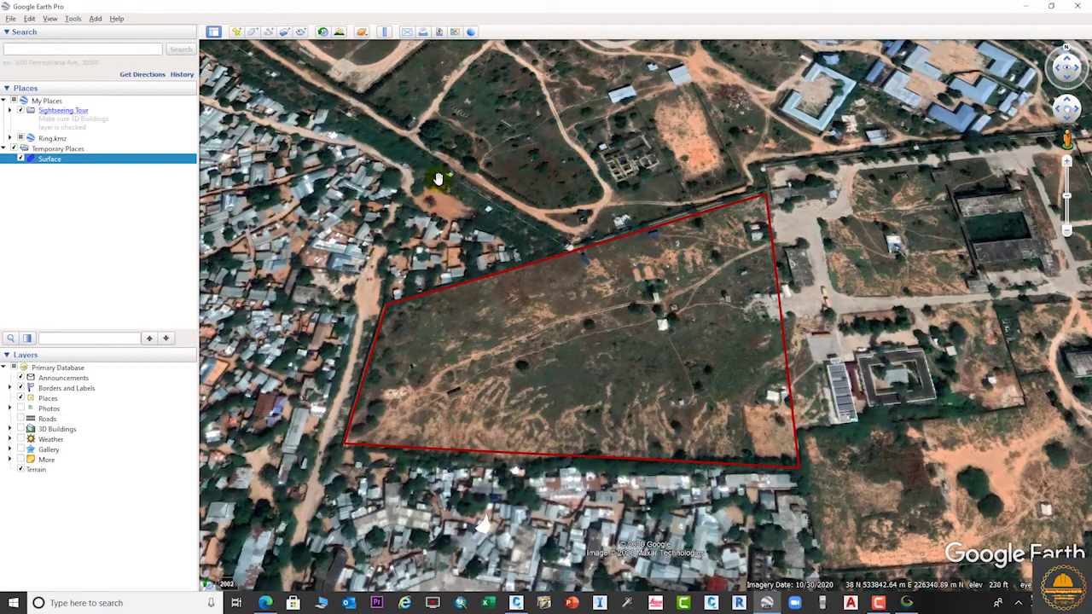
{"action": "right_click", "coordinate": [73, 159]}
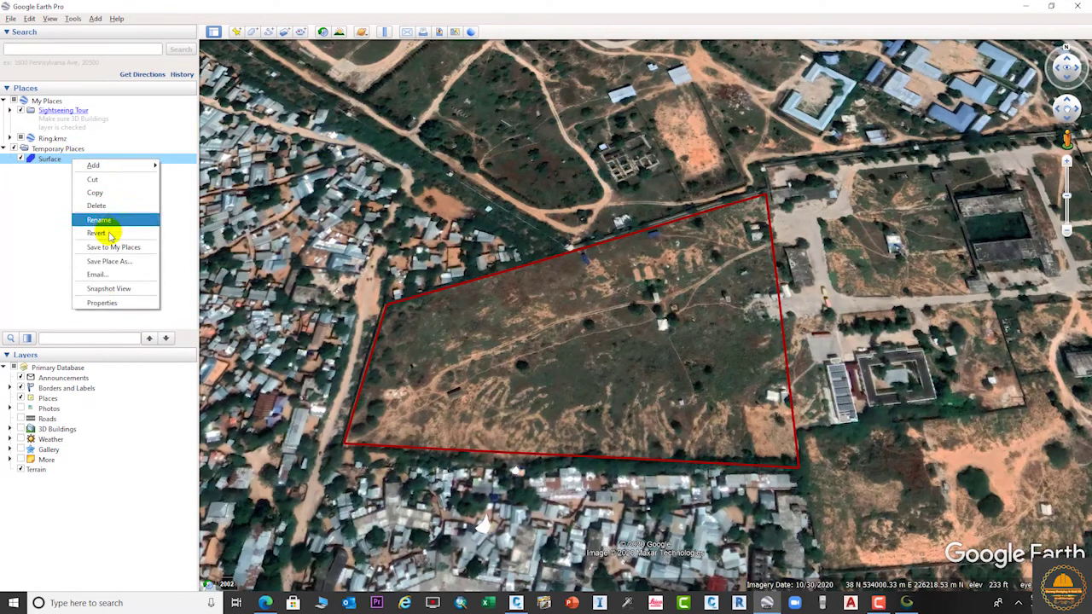
{"action": "left_click", "coordinate": [92, 305]}
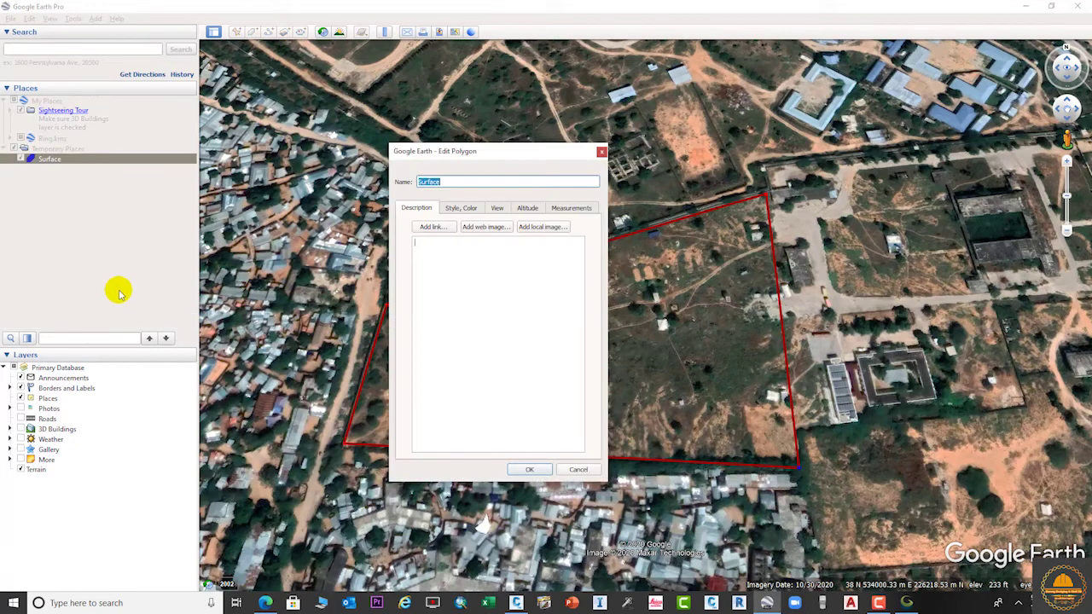
{"action": "left_click", "coordinate": [452, 210]}
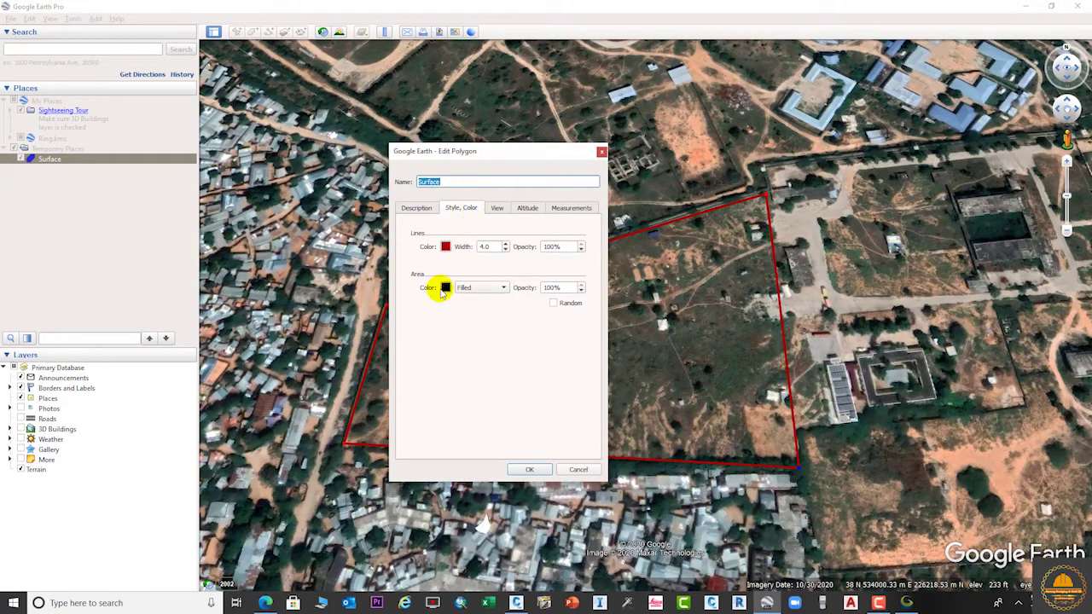
{"action": "left_click", "coordinate": [488, 288]}
{"action": "left_click", "coordinate": [489, 288]}
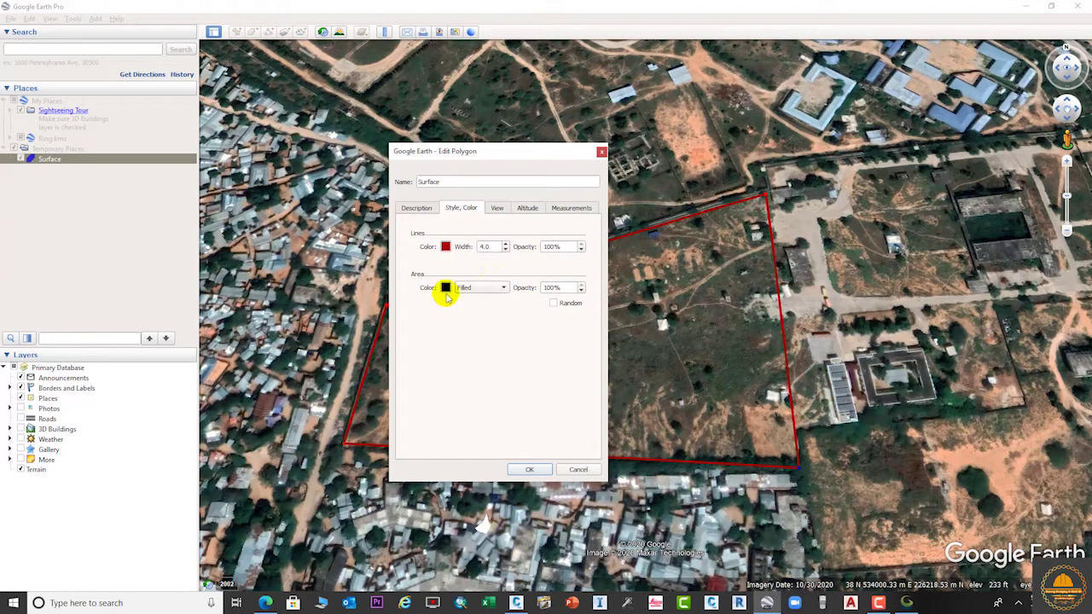
{"action": "left_click", "coordinate": [445, 288]}
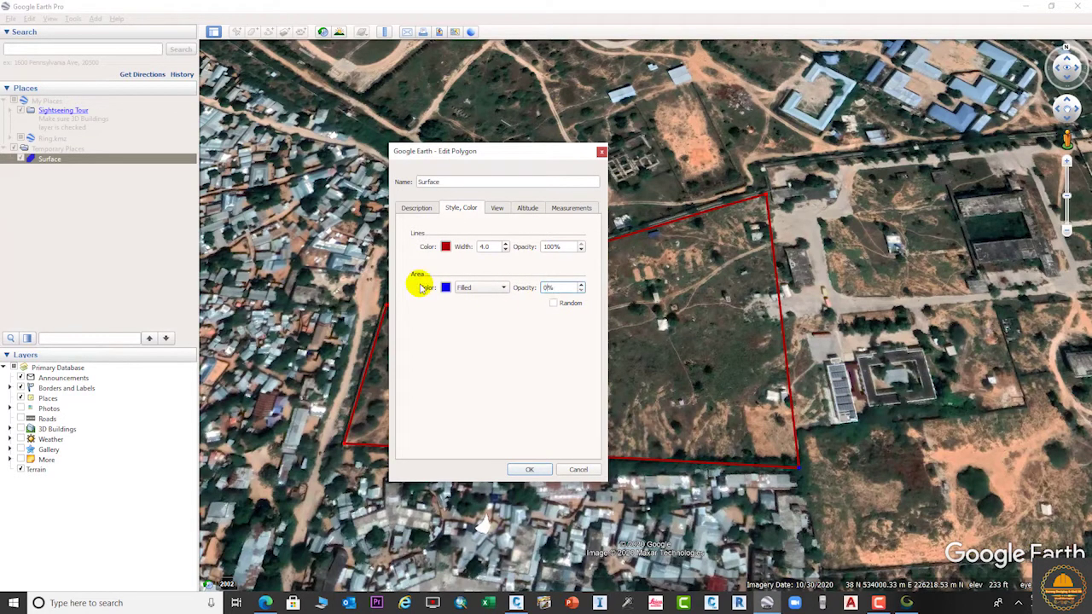
{"action": "left_click", "coordinate": [535, 467]}
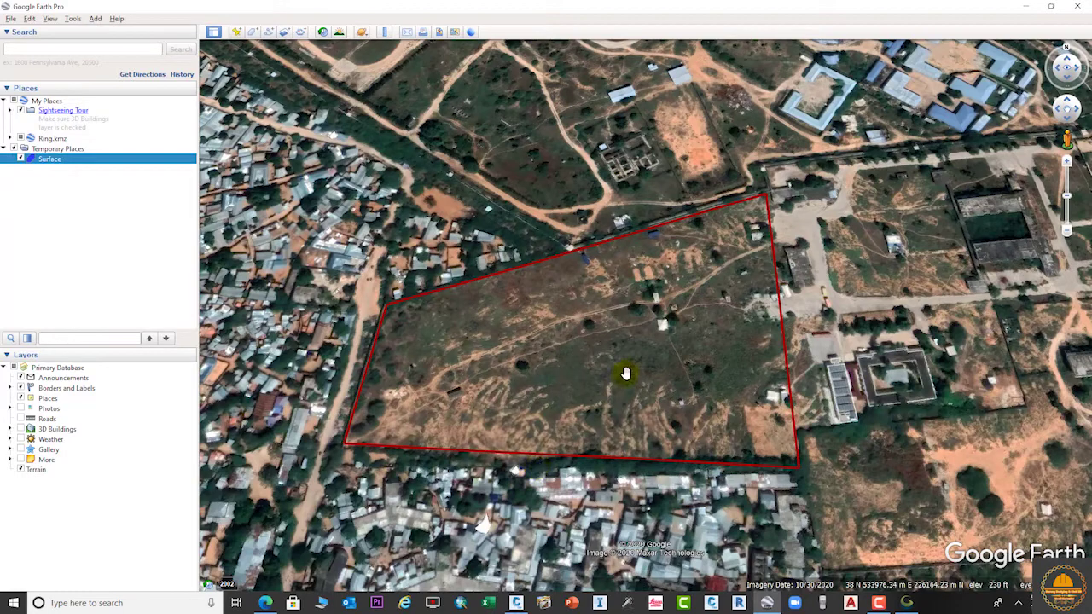
Step: Examine the Surface polygon's line and area style settings and its area color palette, discarding any change
{"action": "right_click", "coordinate": [49, 162]}
{"action": "left_click", "coordinate": [77, 303]}
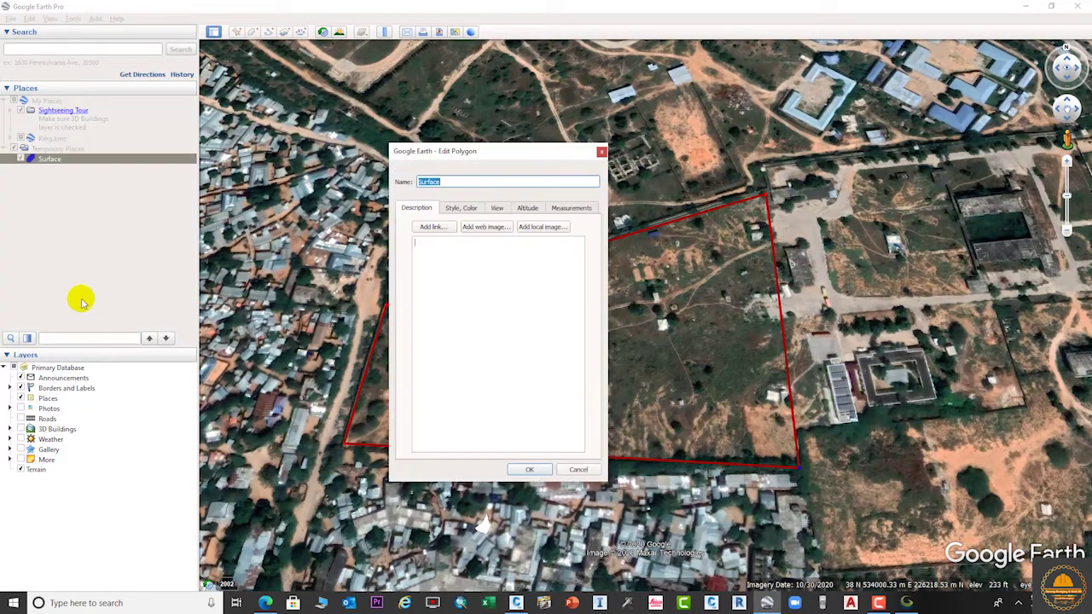
{"action": "left_click", "coordinate": [448, 209]}
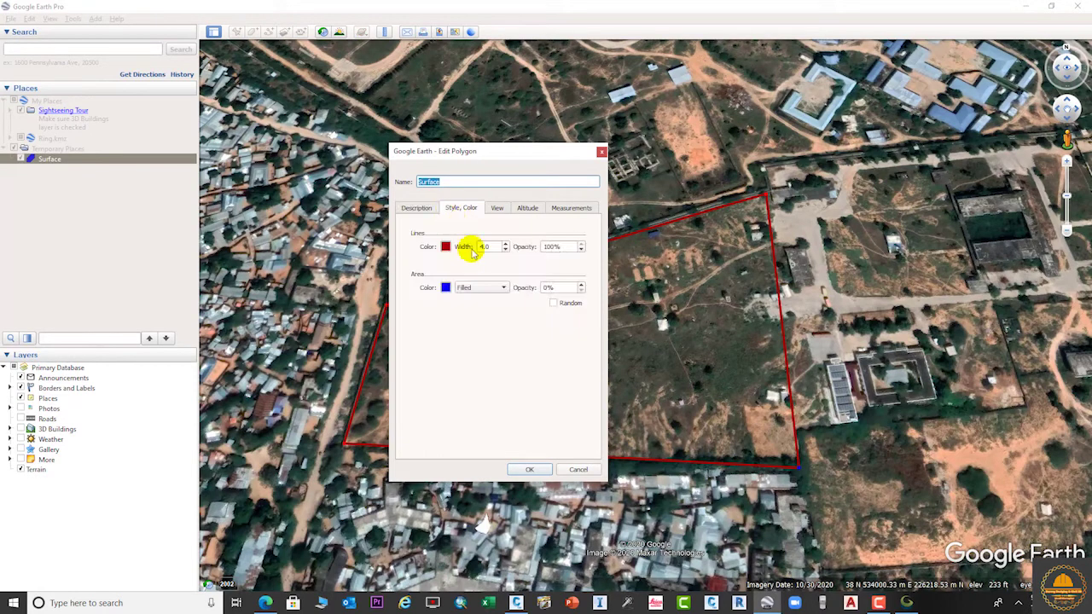
{"action": "left_click", "coordinate": [445, 287]}
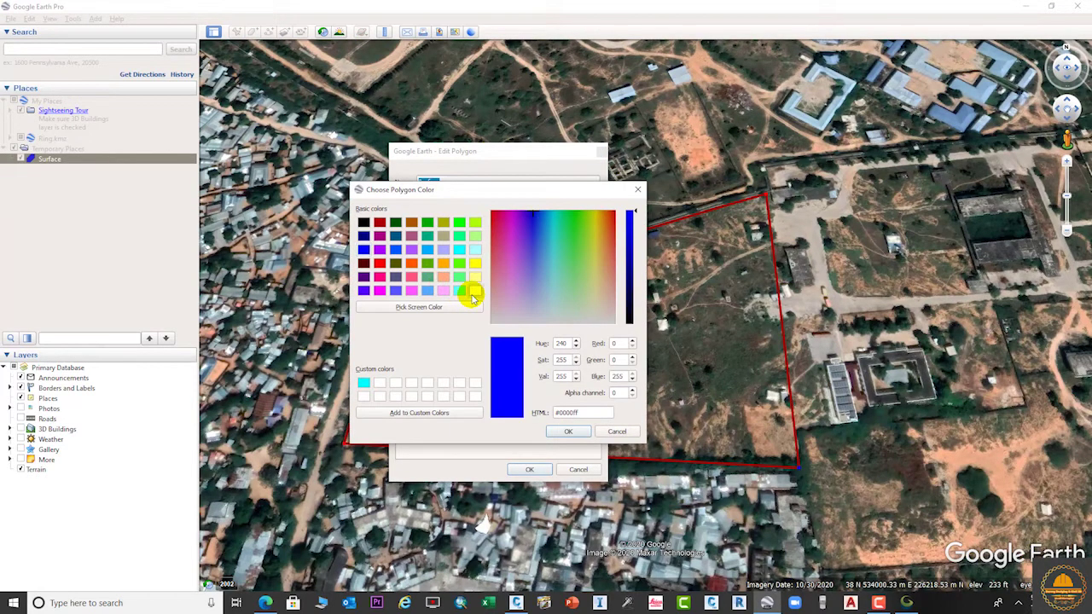
{"action": "left_click", "coordinate": [473, 295]}
{"action": "left_click", "coordinate": [636, 187]}
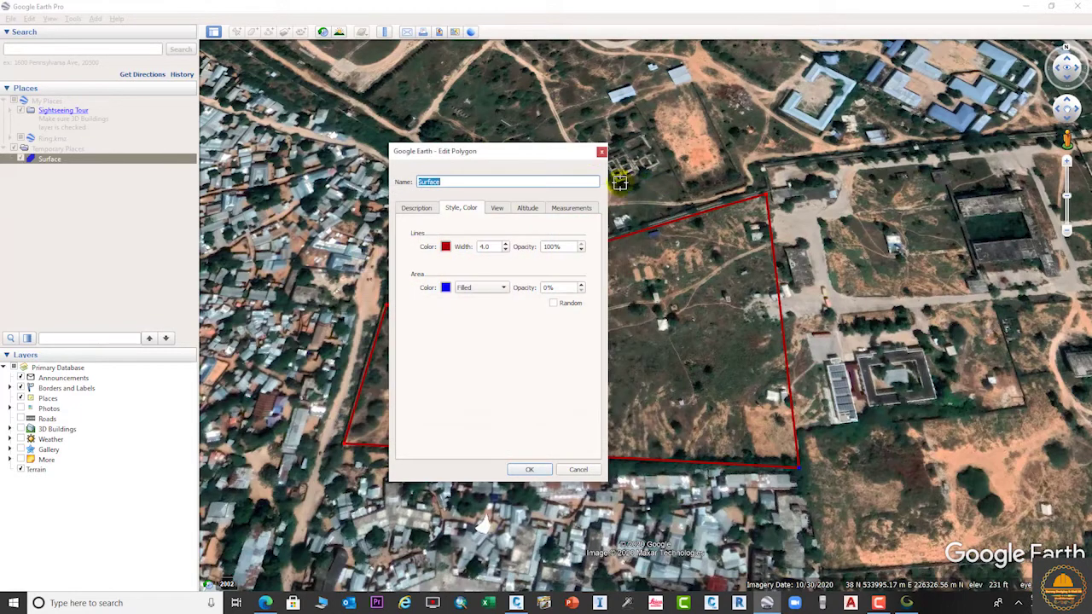
{"action": "left_click", "coordinate": [601, 152]}
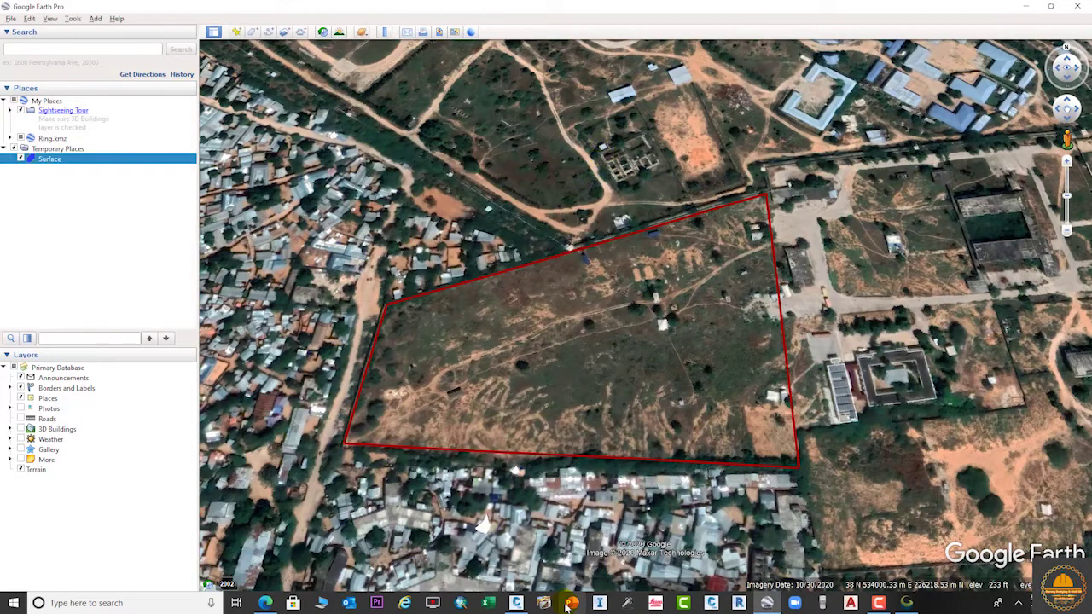
Step: Switch to Global Mapper and start an elevation grid export of the loaded terrain in DEM format
{"action": "left_click", "coordinate": [907, 603]}
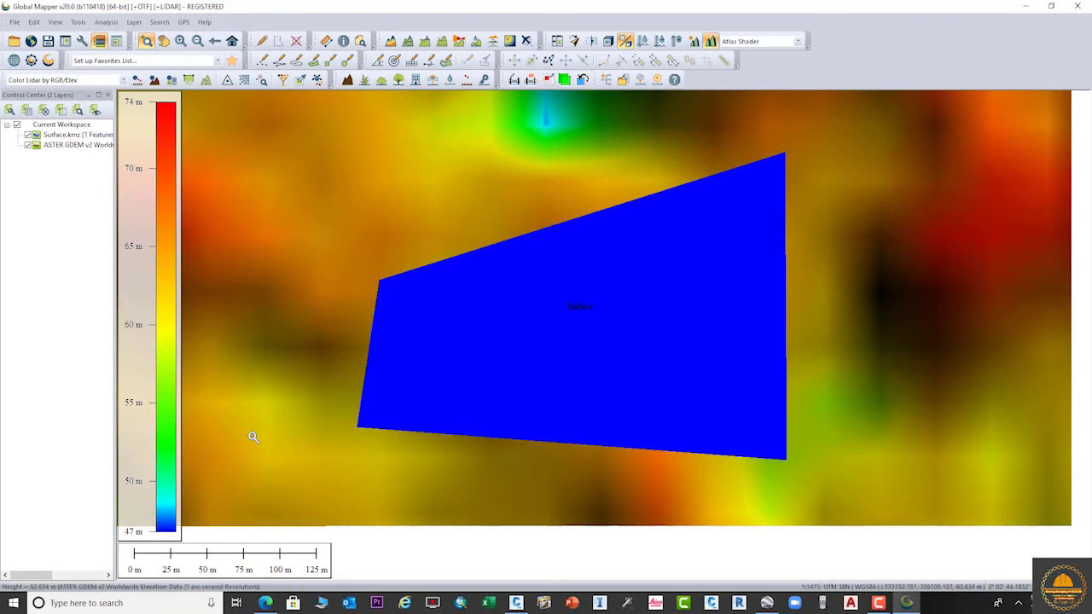
{"action": "left_click", "coordinate": [16, 22]}
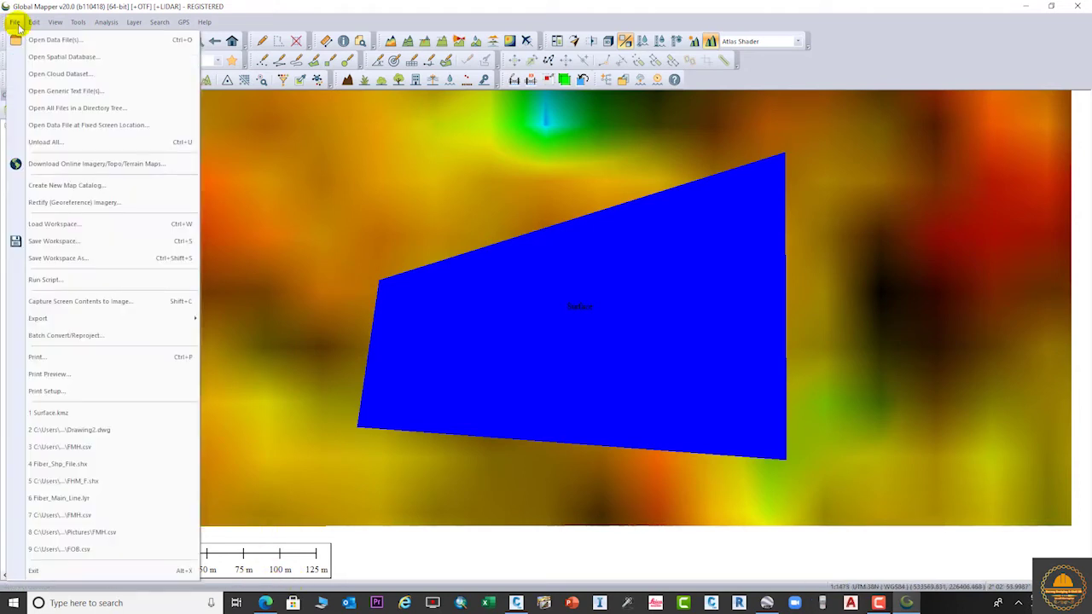
{"action": "left_click", "coordinate": [18, 26]}
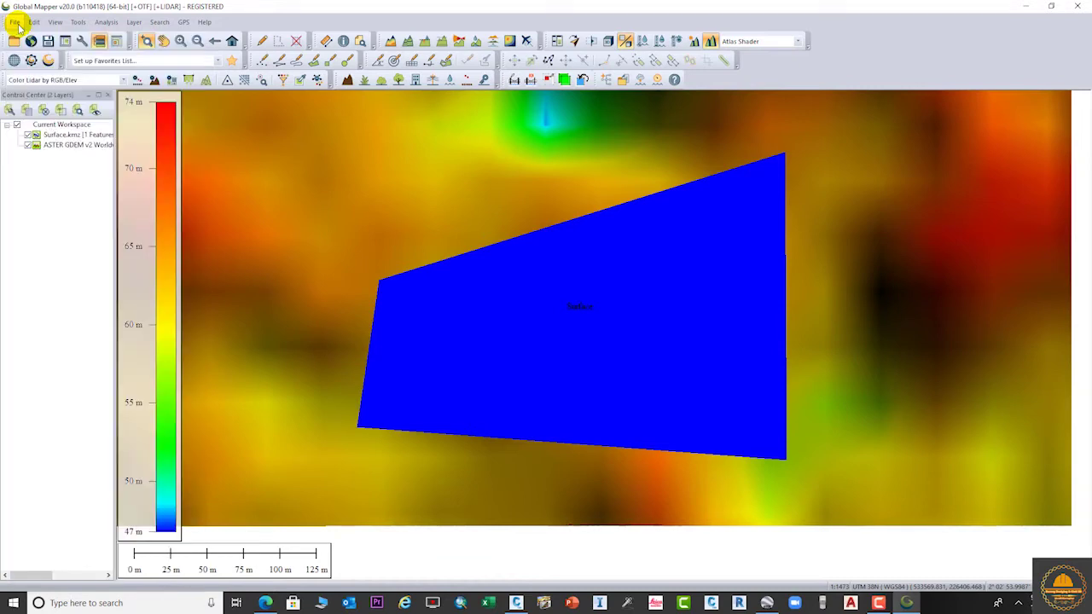
{"action": "left_click", "coordinate": [12, 25]}
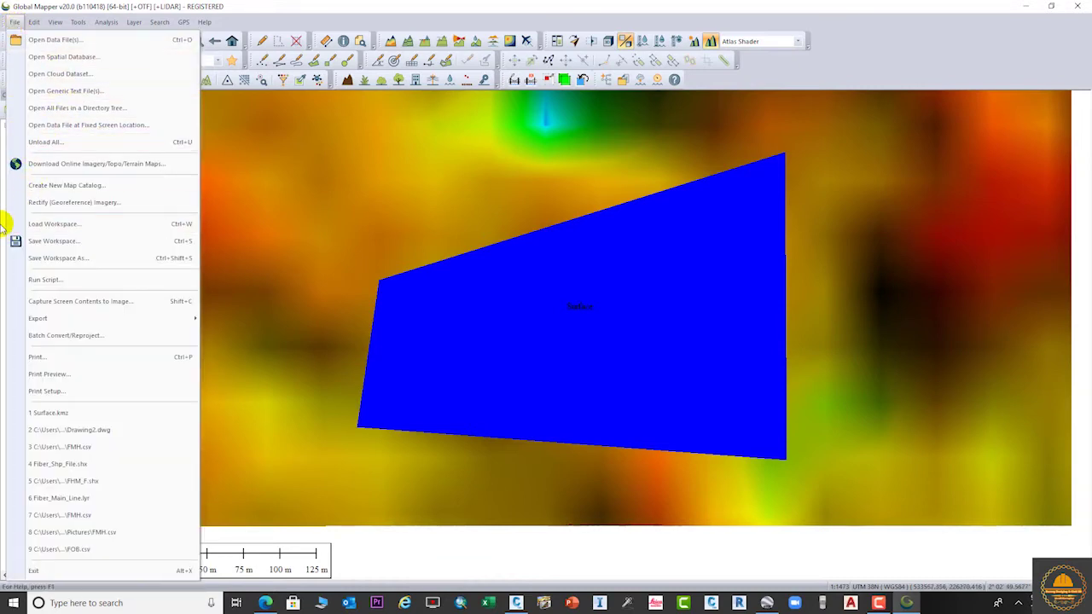
{"action": "mouse_move", "coordinate": [55, 324]}
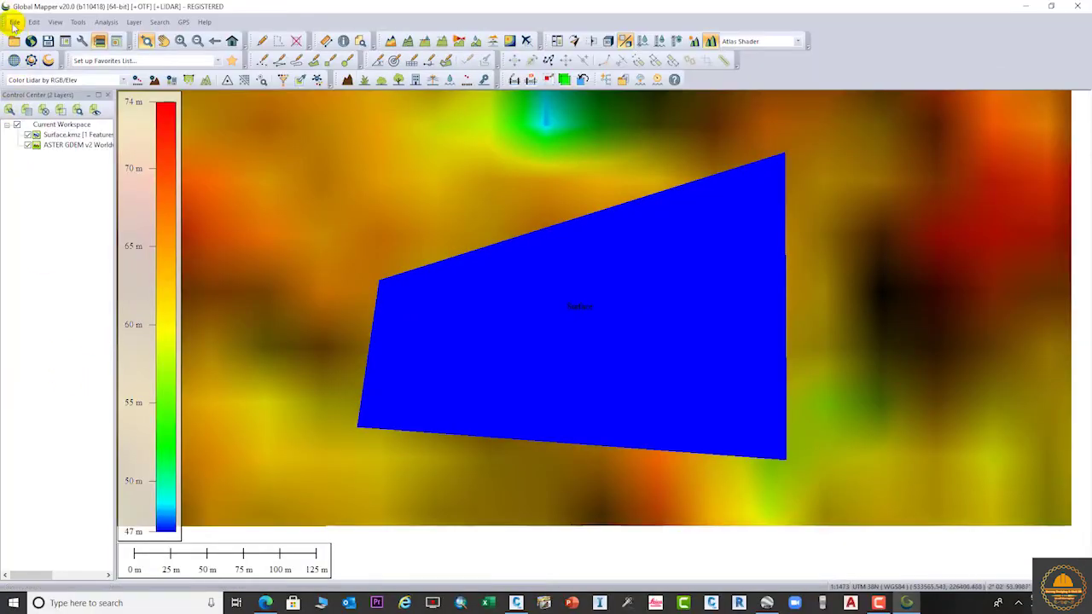
{"action": "left_click", "coordinate": [15, 22]}
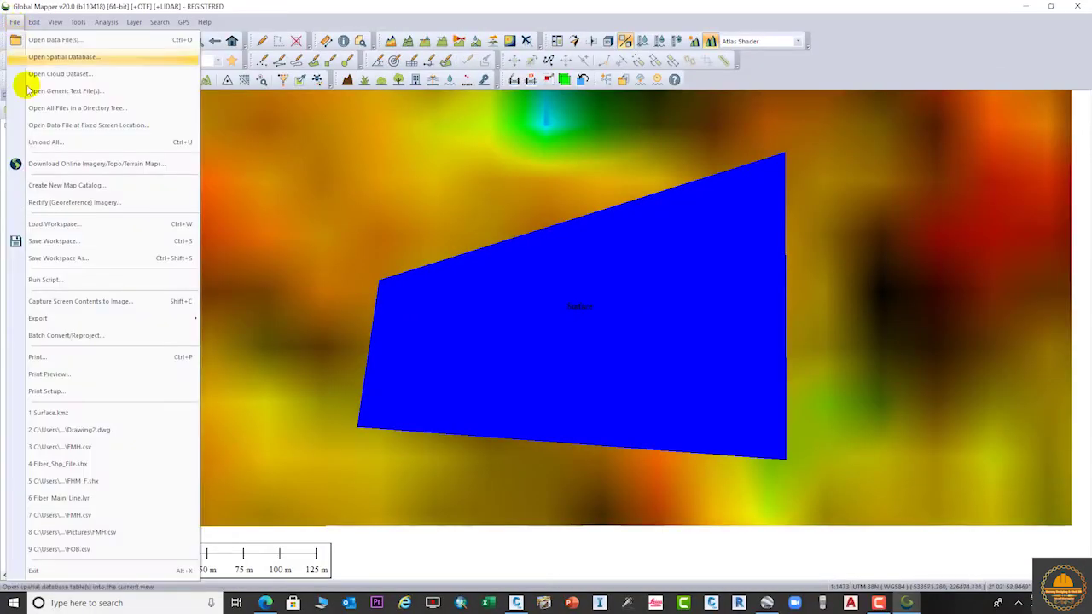
{"action": "mouse_move", "coordinate": [39, 315]}
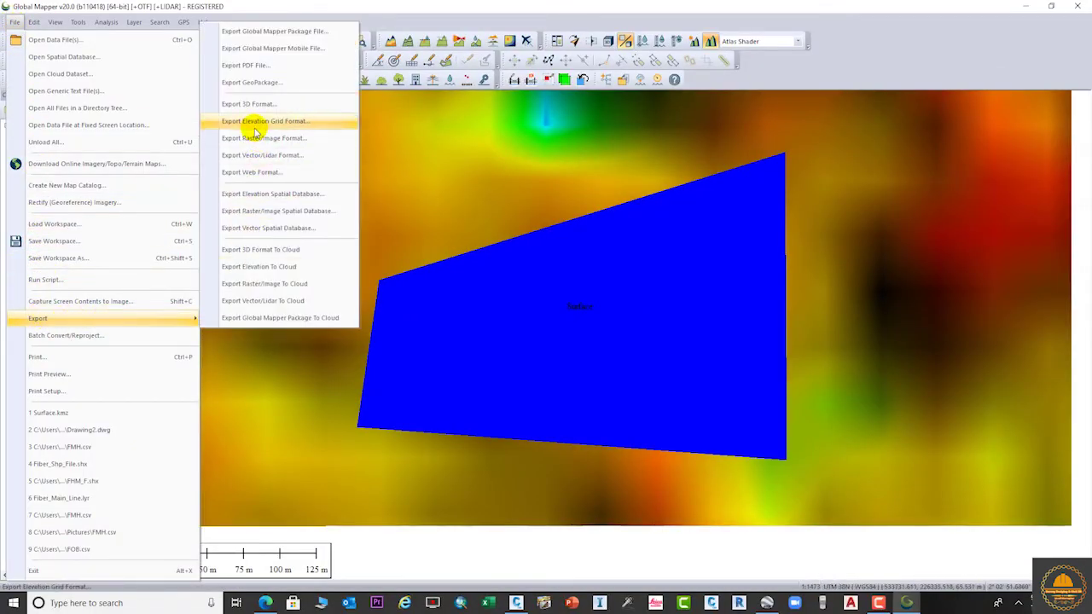
{"action": "left_click", "coordinate": [263, 124]}
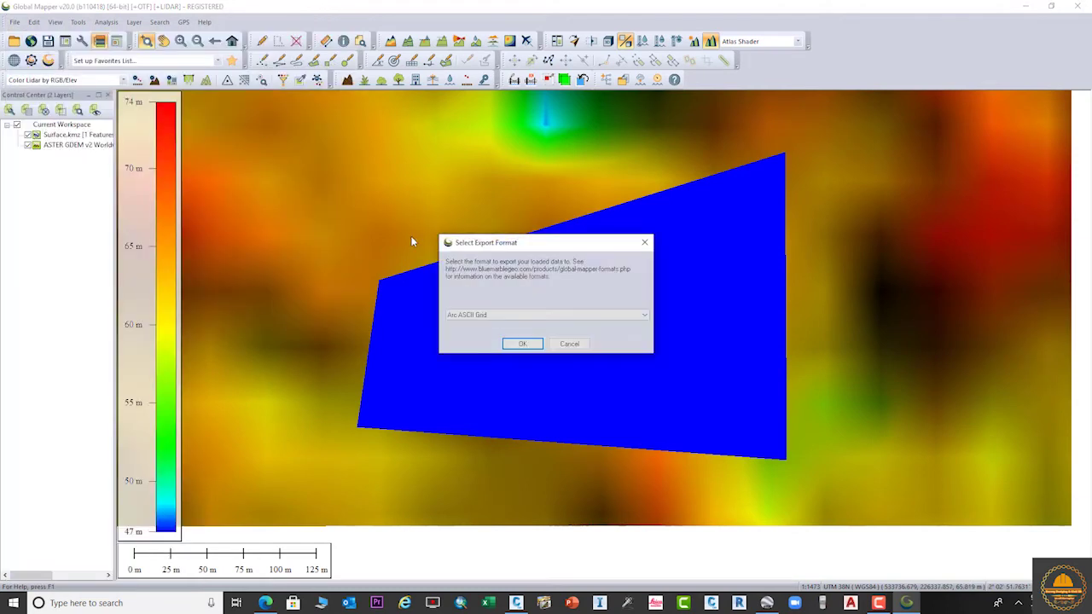
{"action": "left_click", "coordinate": [553, 317]}
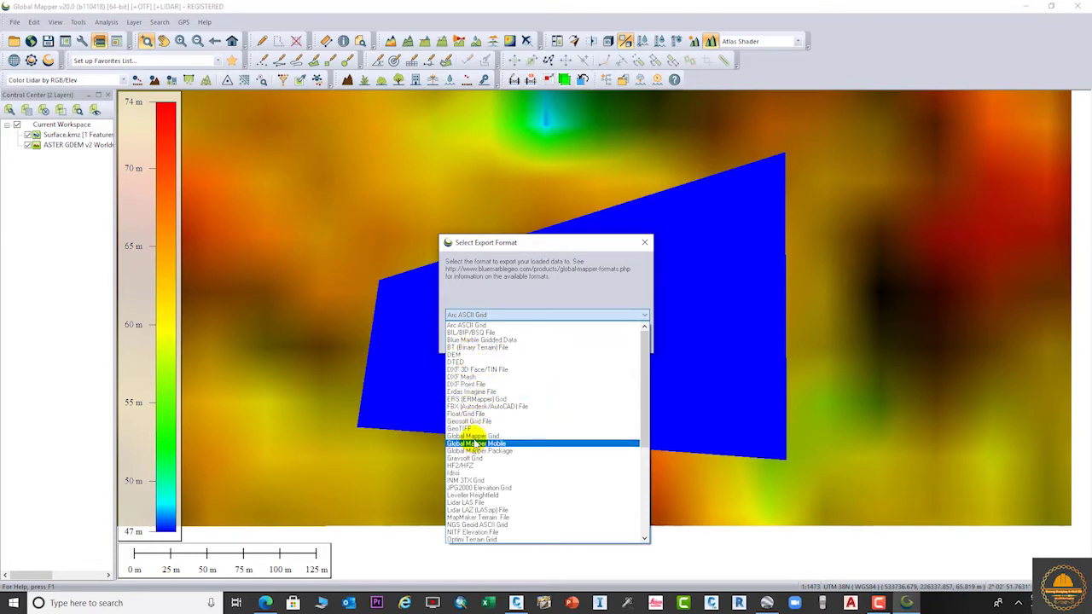
{"action": "left_click", "coordinate": [472, 355]}
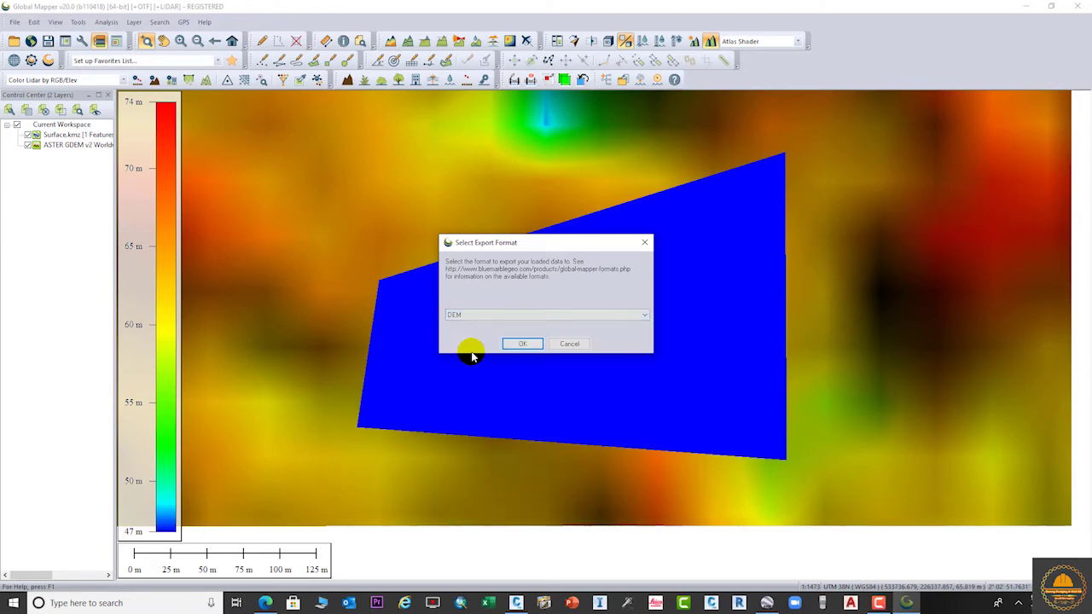
{"action": "left_click", "coordinate": [523, 344]}
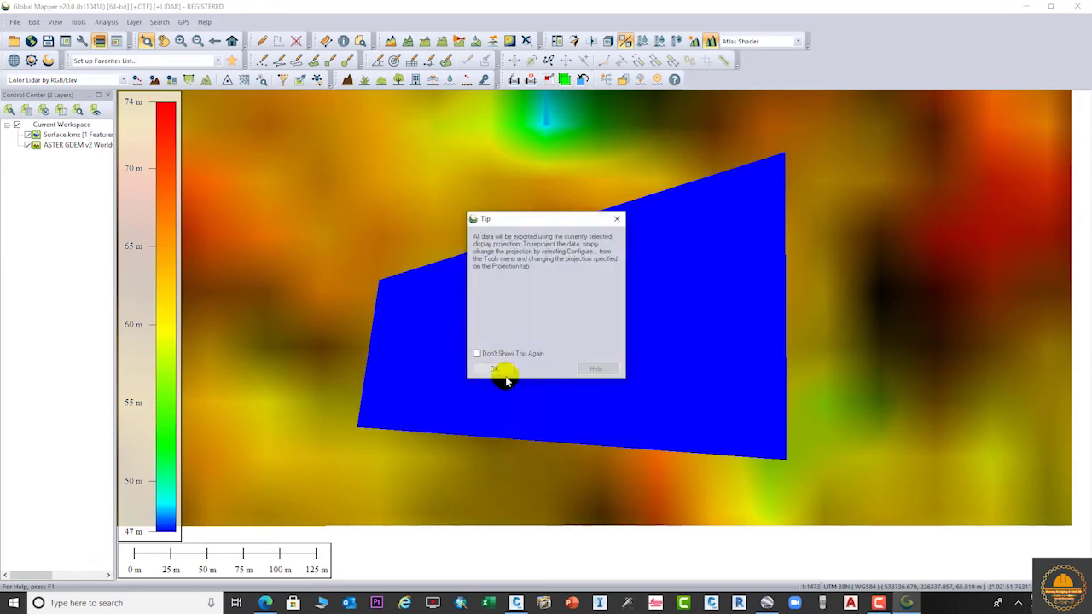
Step: Enter the DEM quadrangle name and save the export to the Desktop as surface in USGS DEM format
{"action": "left_click", "coordinate": [497, 369]}
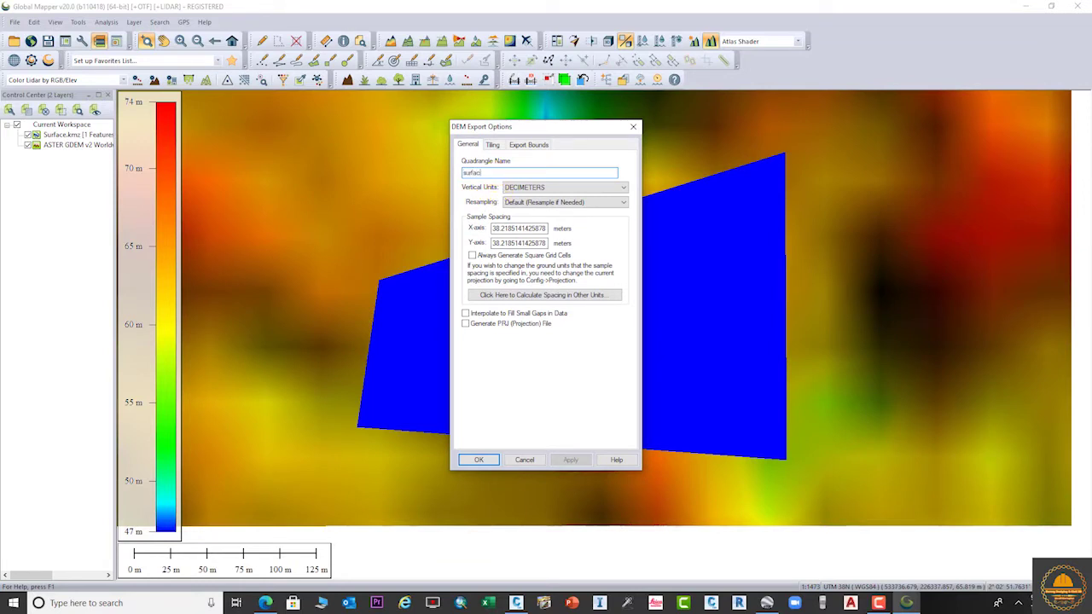
{"action": "left_click", "coordinate": [480, 460]}
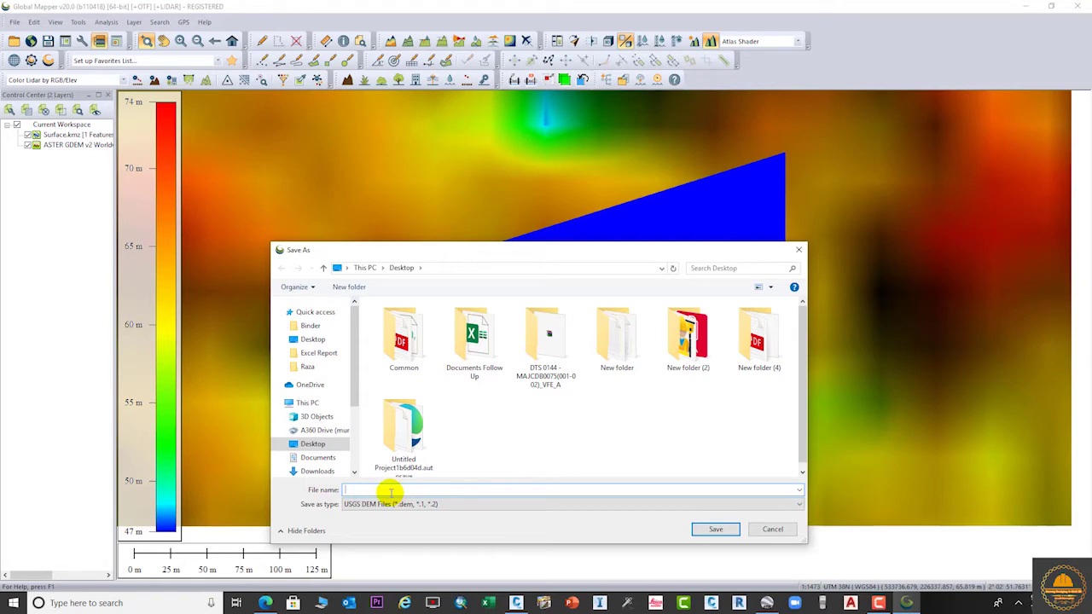
{"action": "type", "text": "surfa"}
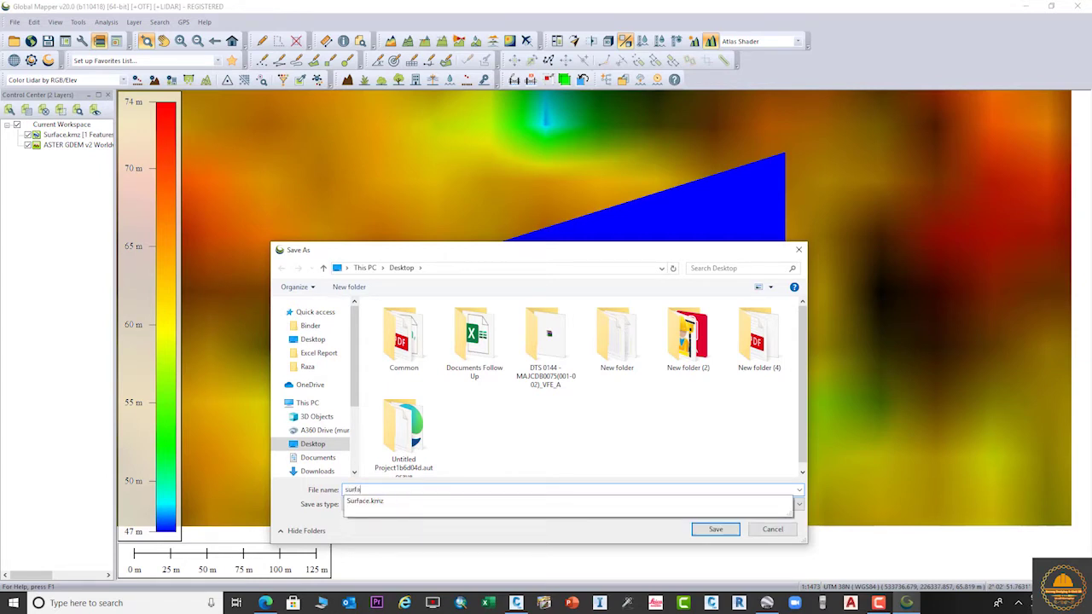
{"action": "type", "text": "ce"}
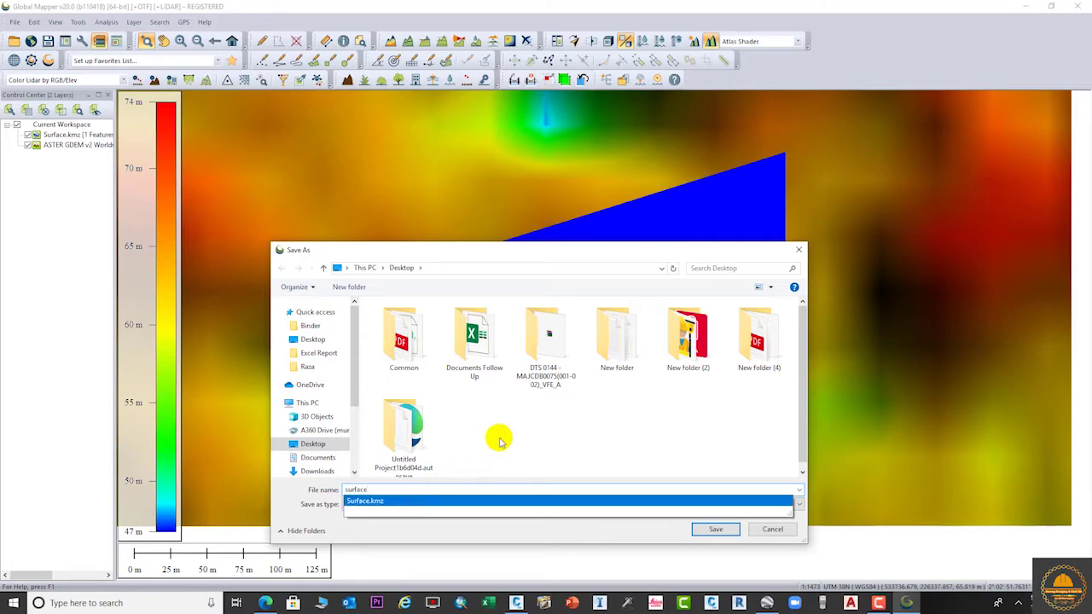
{"action": "left_click", "coordinate": [563, 415]}
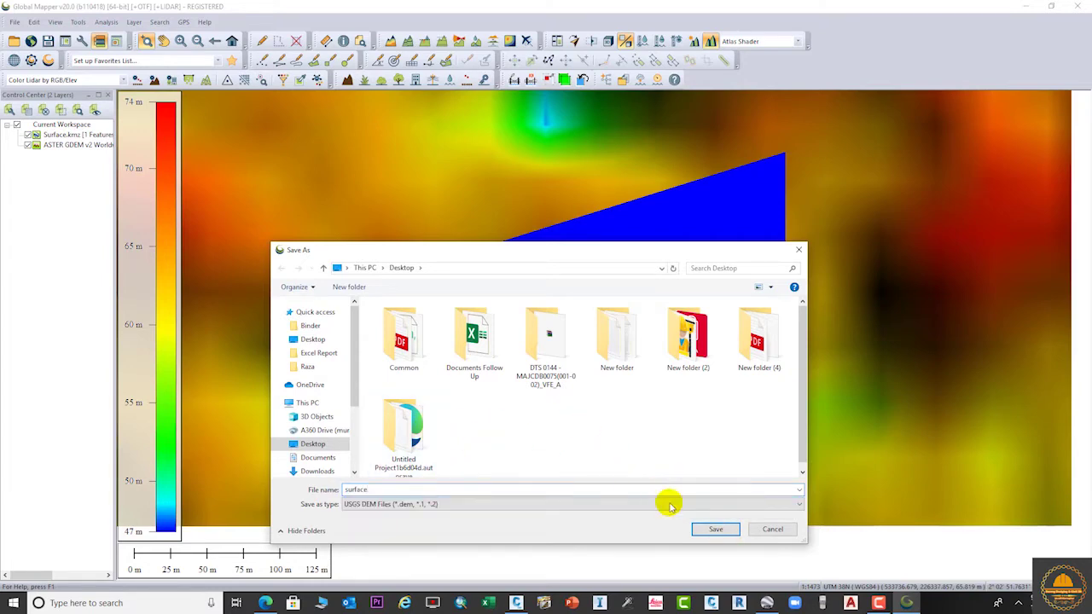
{"action": "left_click", "coordinate": [716, 529]}
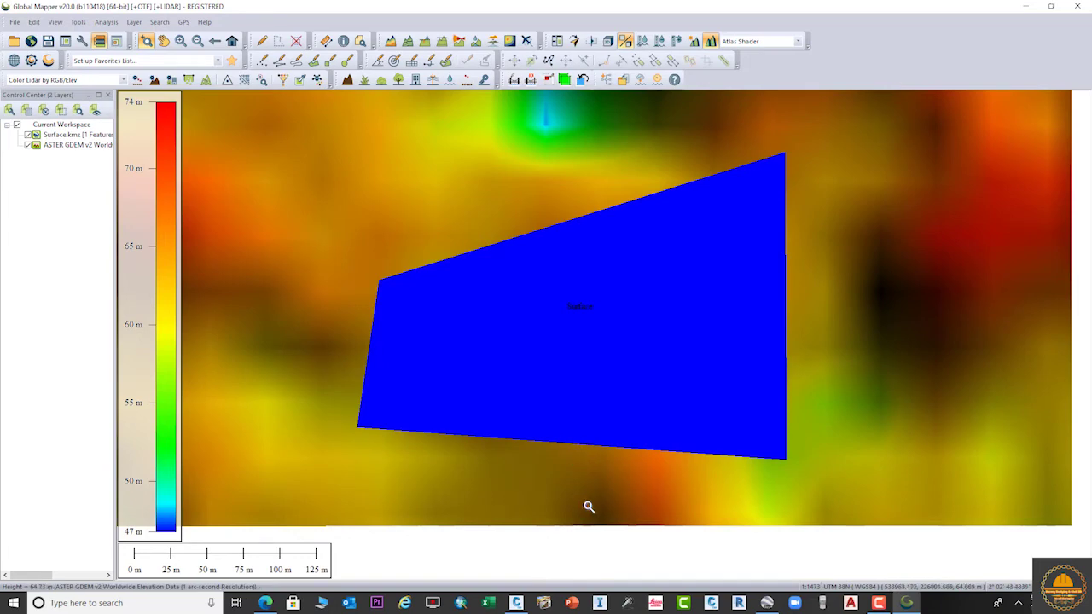
Step: Switch to Civil 3D, turn on the drawing grid and close the Task Pane
{"action": "left_click", "coordinate": [516, 603]}
{"action": "left_click", "coordinate": [441, 328]}
{"action": "left_click", "coordinate": [503, 327]}
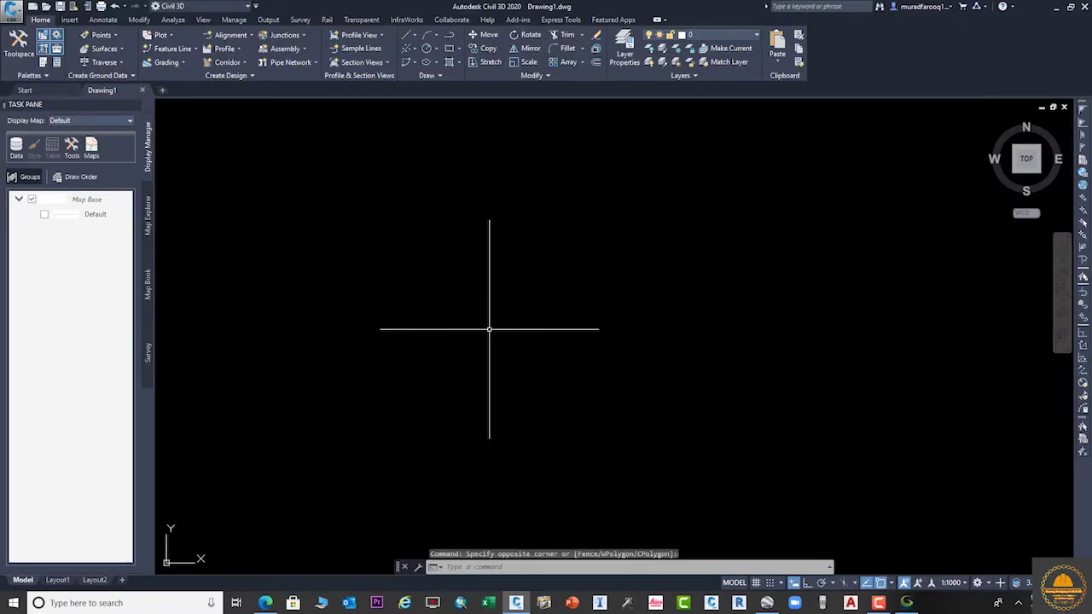
{"action": "left_click", "coordinate": [755, 583]}
{"action": "scroll", "coordinate": [614, 412], "scroll_direction": "down", "scroll_amount": 3}
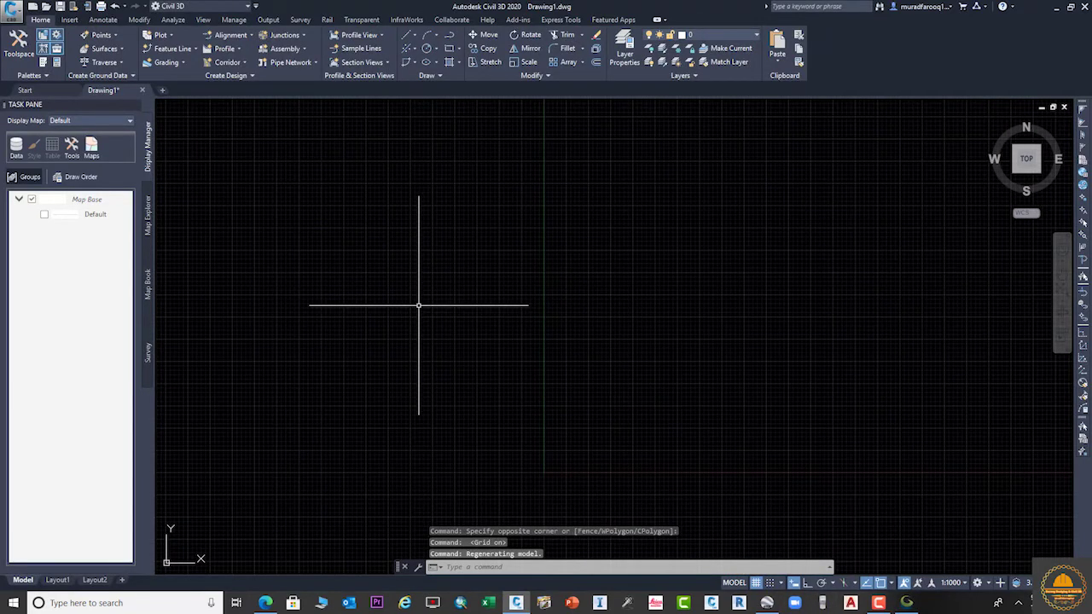
{"action": "left_click", "coordinate": [135, 104]}
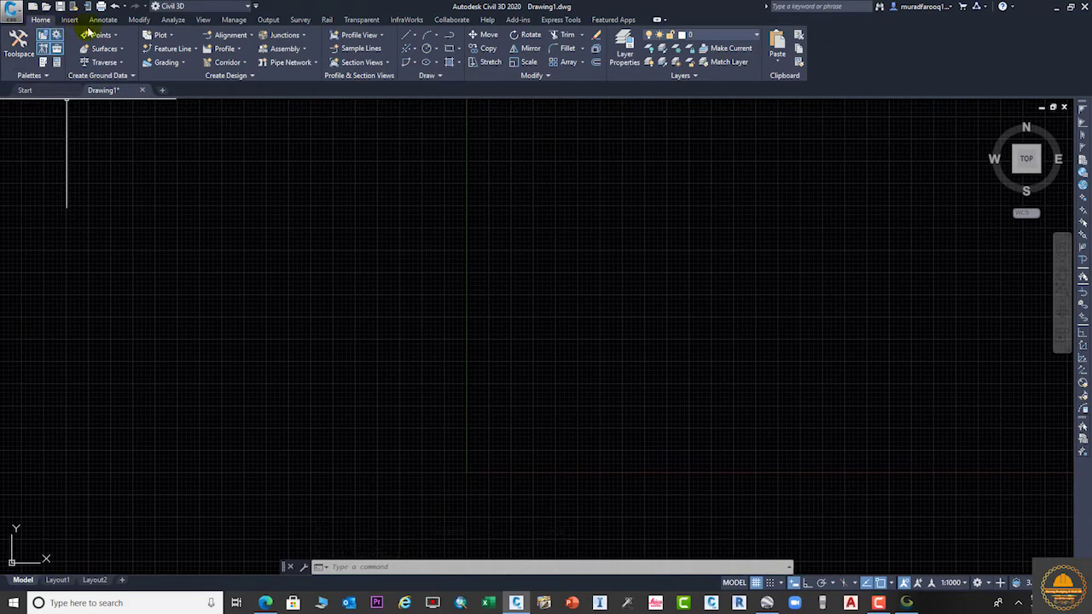
Step: Create a grid surface from the DEM file surface.dem on the Desktop
{"action": "left_click", "coordinate": [110, 48]}
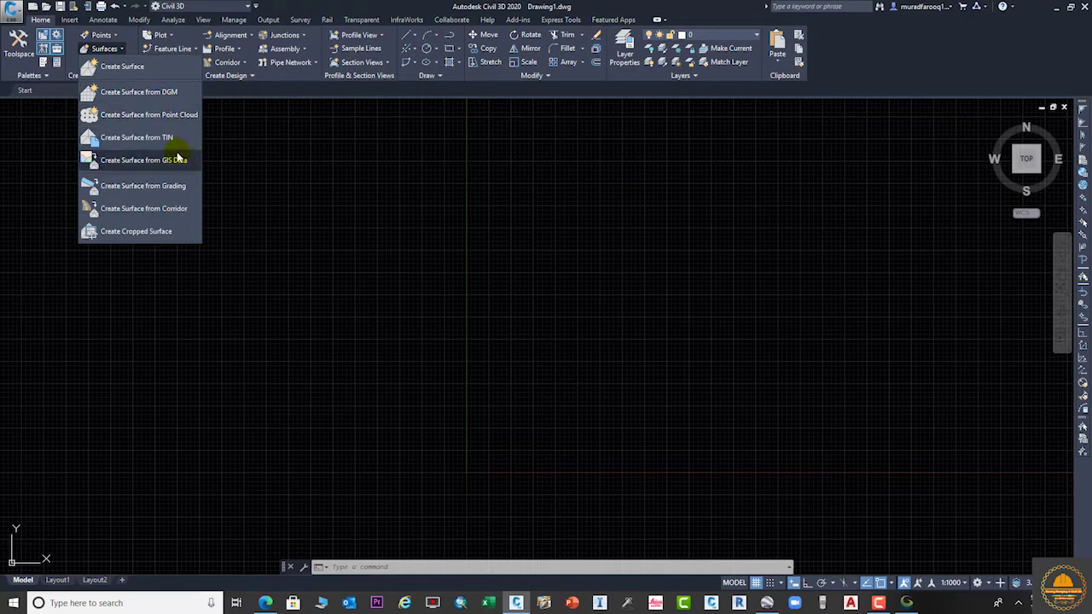
{"action": "left_click", "coordinate": [133, 92]}
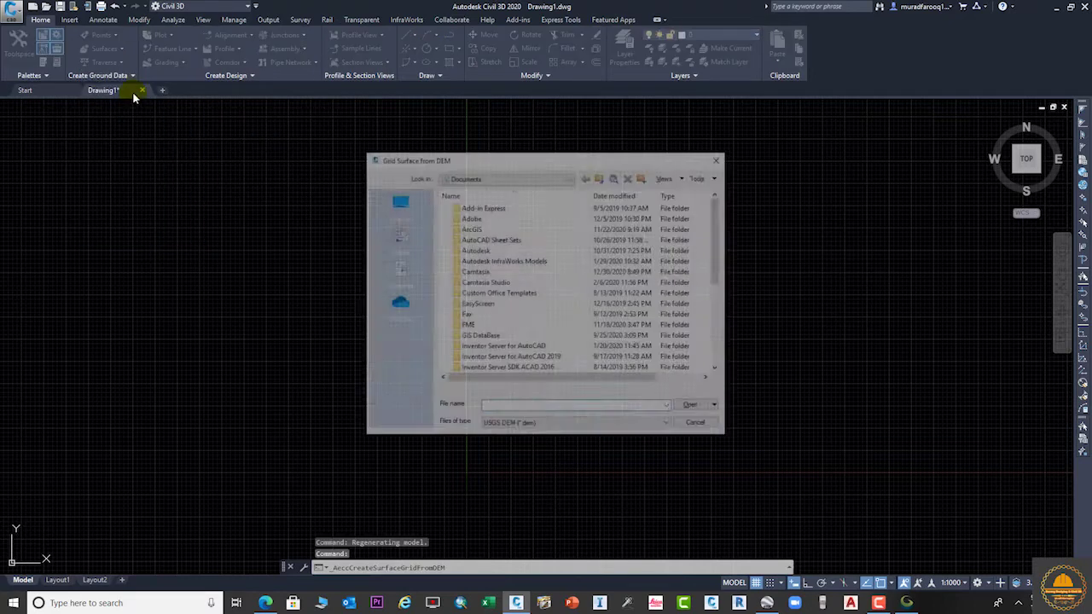
{"action": "left_click", "coordinate": [397, 203]}
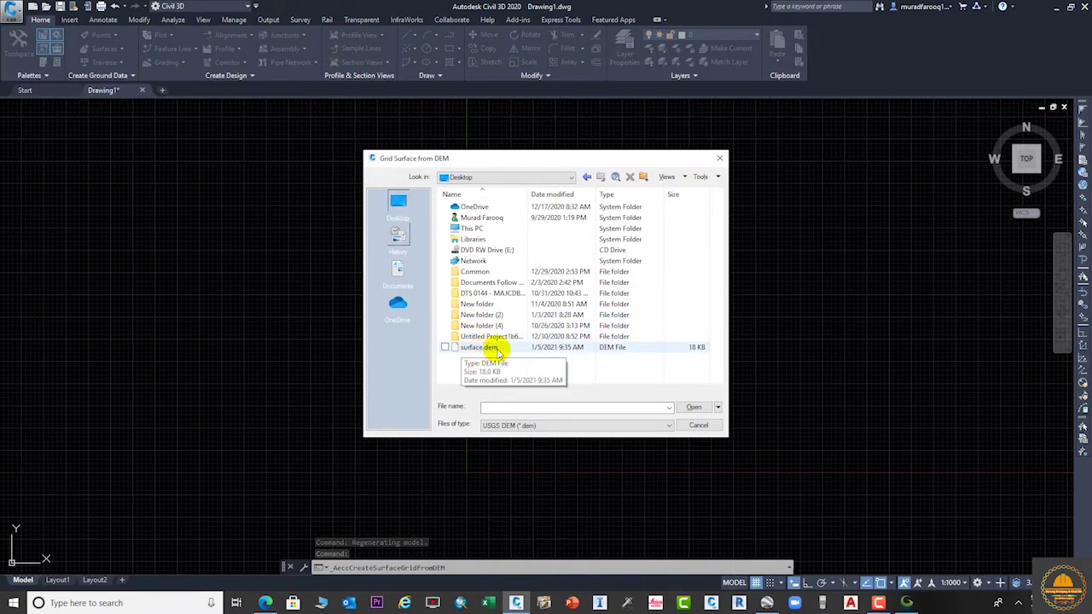
{"action": "left_click", "coordinate": [504, 350]}
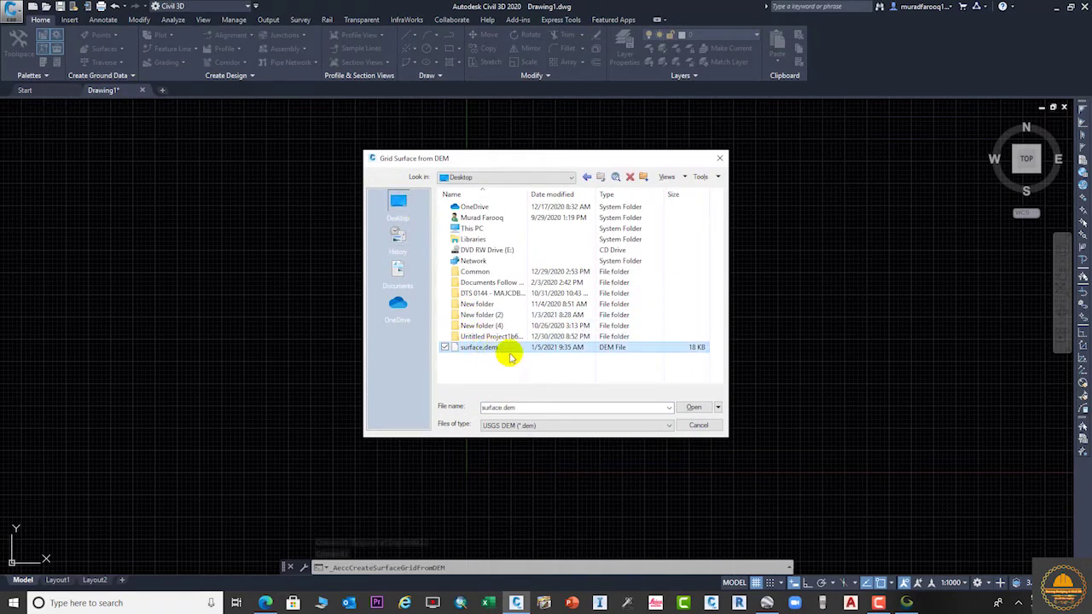
{"action": "left_click", "coordinate": [696, 407]}
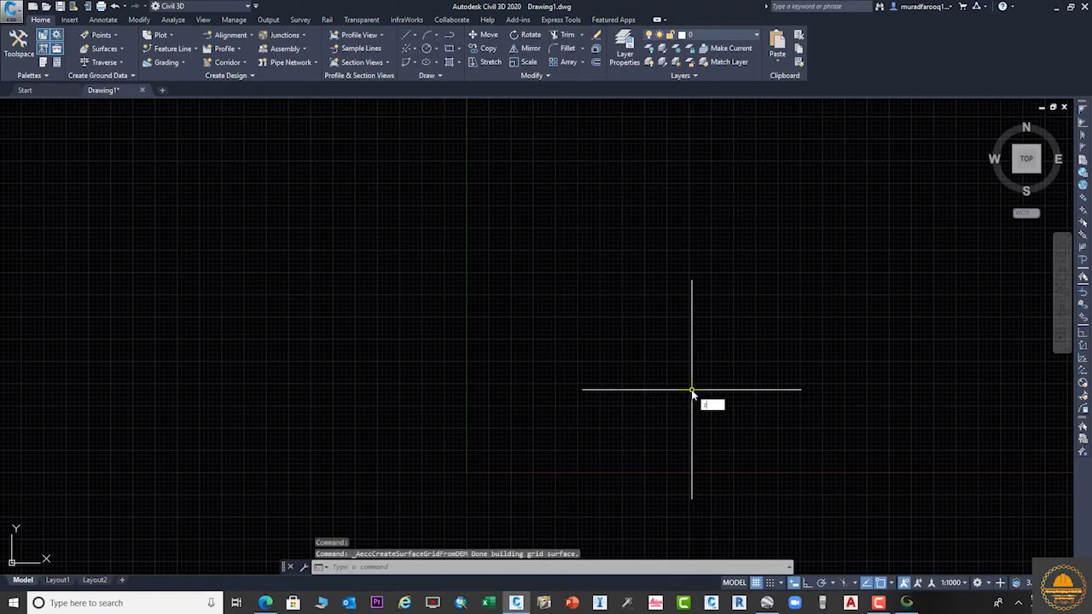
Step: Zoom to the drawing extents and examine the contours and boundary of the imported grid surface
{"action": "key", "text": "Return"}
{"action": "type", "text": "e"}
{"action": "key", "text": "Return"}
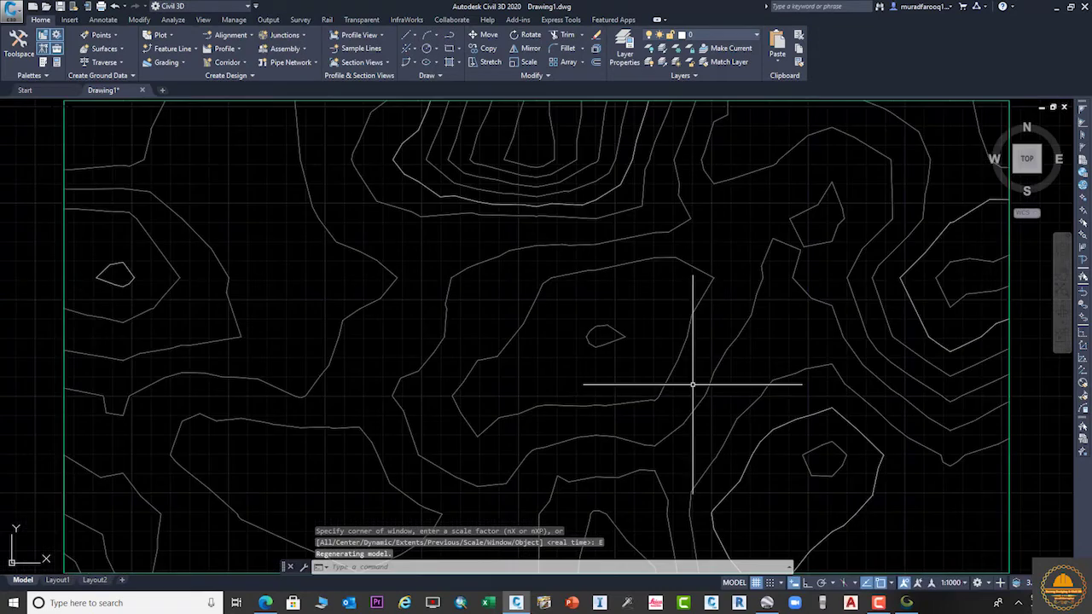
{"action": "scroll", "coordinate": [687, 388], "scroll_direction": "up", "scroll_amount": 2}
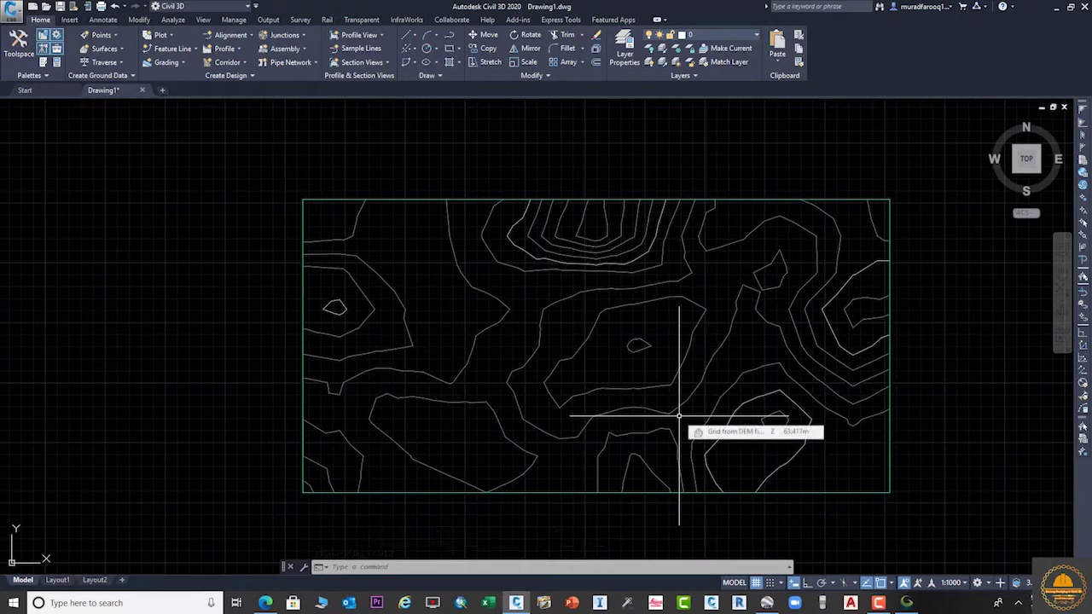
{"action": "scroll", "coordinate": [544, 318], "scroll_direction": "down", "scroll_amount": 2}
{"action": "scroll", "coordinate": [591, 358], "scroll_direction": "down", "scroll_amount": 2}
{"action": "scroll", "coordinate": [594, 366], "scroll_direction": "up", "scroll_amount": 4}
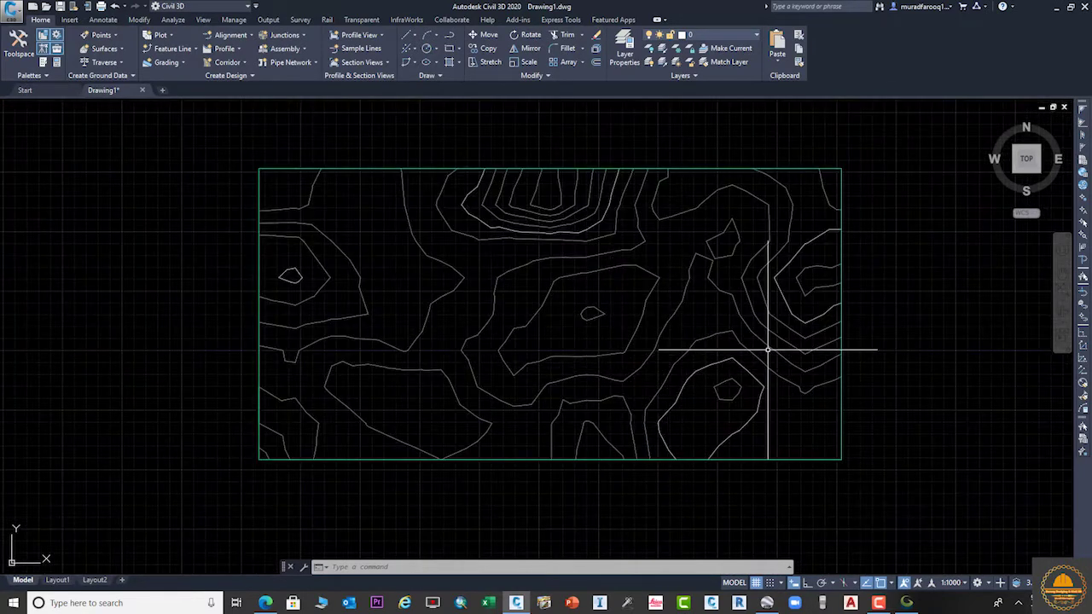
{"action": "middle_click_drag", "start_coordinate": [772, 348], "coordinate": [723, 339]}
Step: Select the imported grid surface and open its surface properties
{"action": "left_click", "coordinate": [725, 310]}
{"action": "left_click", "coordinate": [764, 324]}
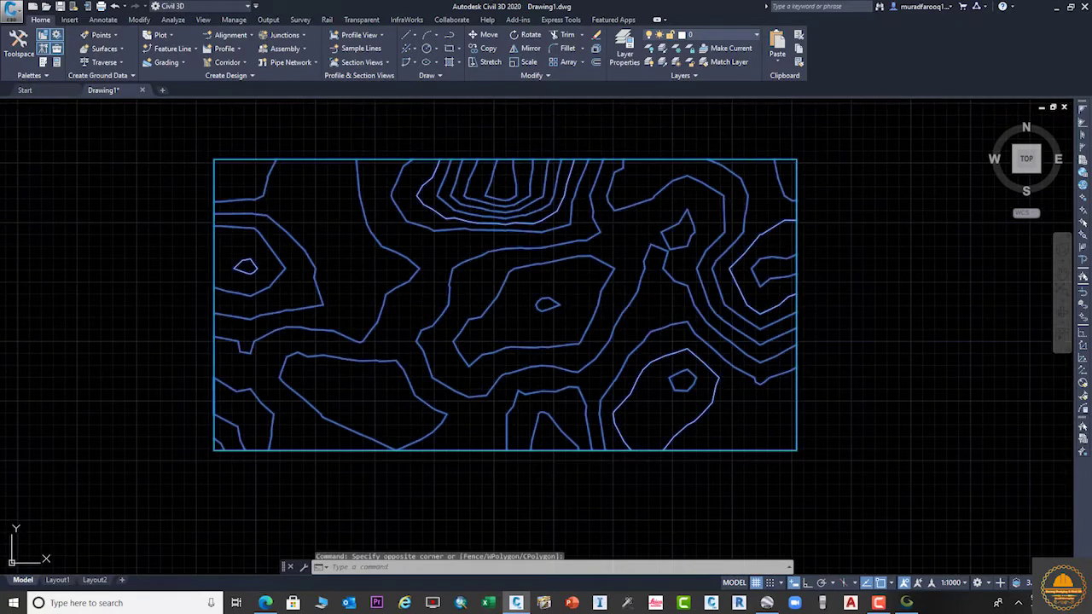
{"action": "right_click", "coordinate": [672, 308]}
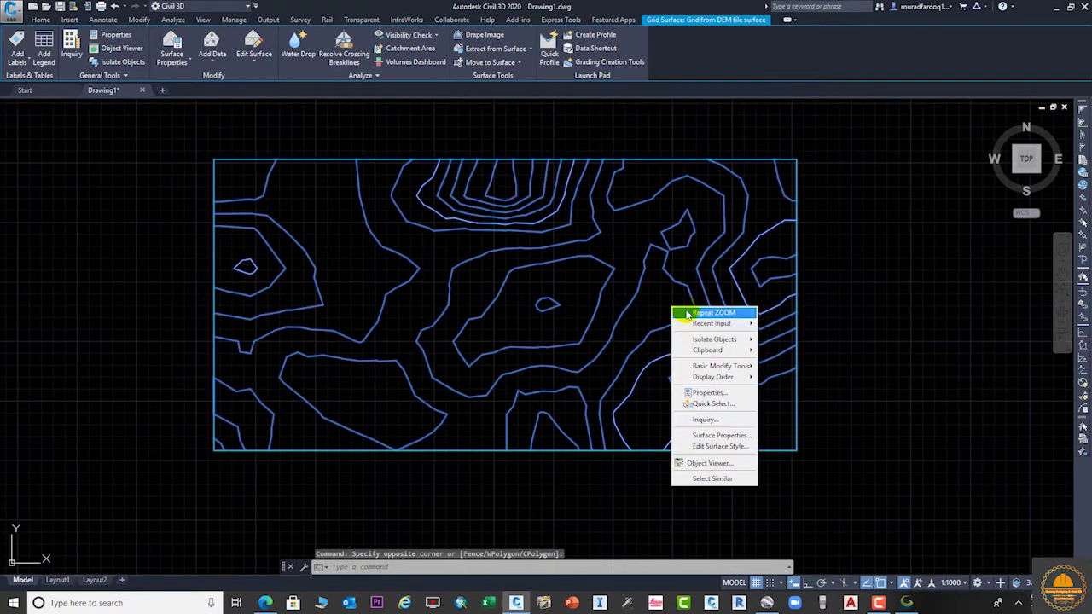
{"action": "left_click", "coordinate": [702, 437]}
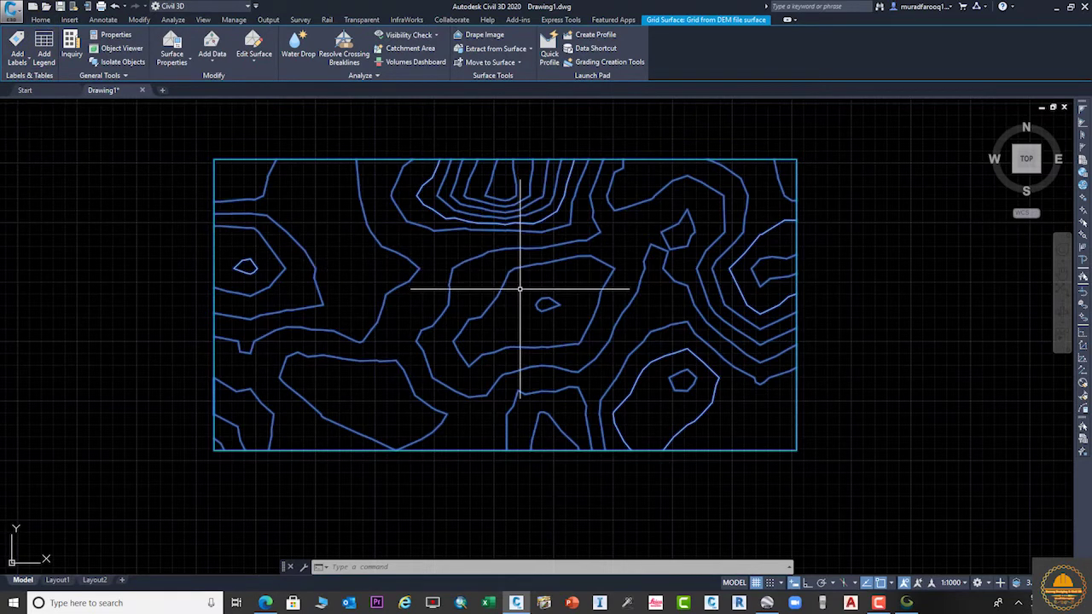
Step: Try to label spot levels on a grid from the surface's lower-right to upper-left corner, with X and Y spacing of 5
{"action": "left_click", "coordinate": [23, 61]}
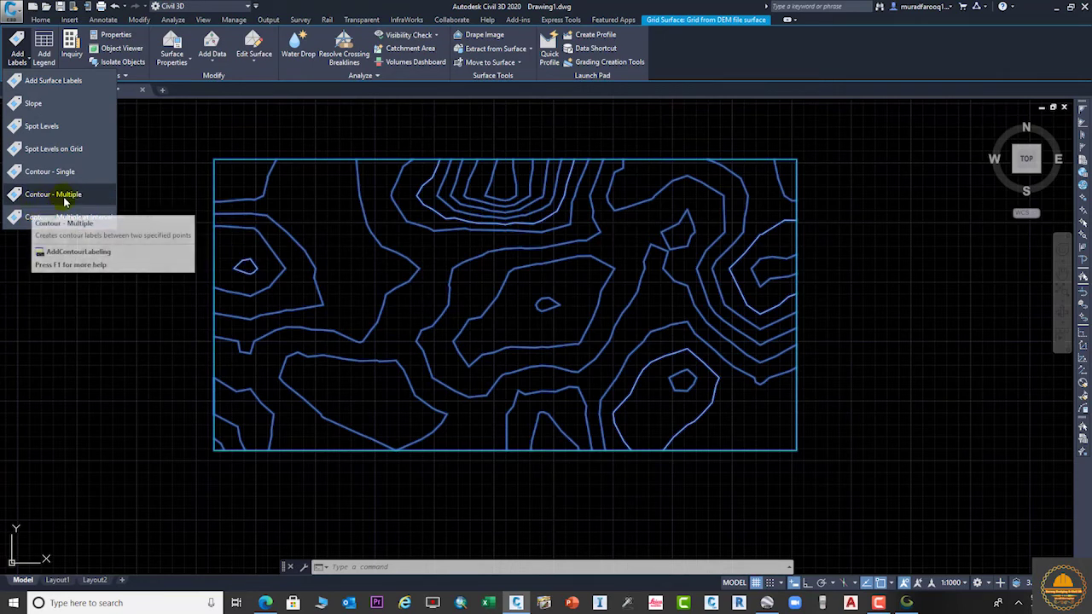
{"action": "left_click", "coordinate": [81, 149]}
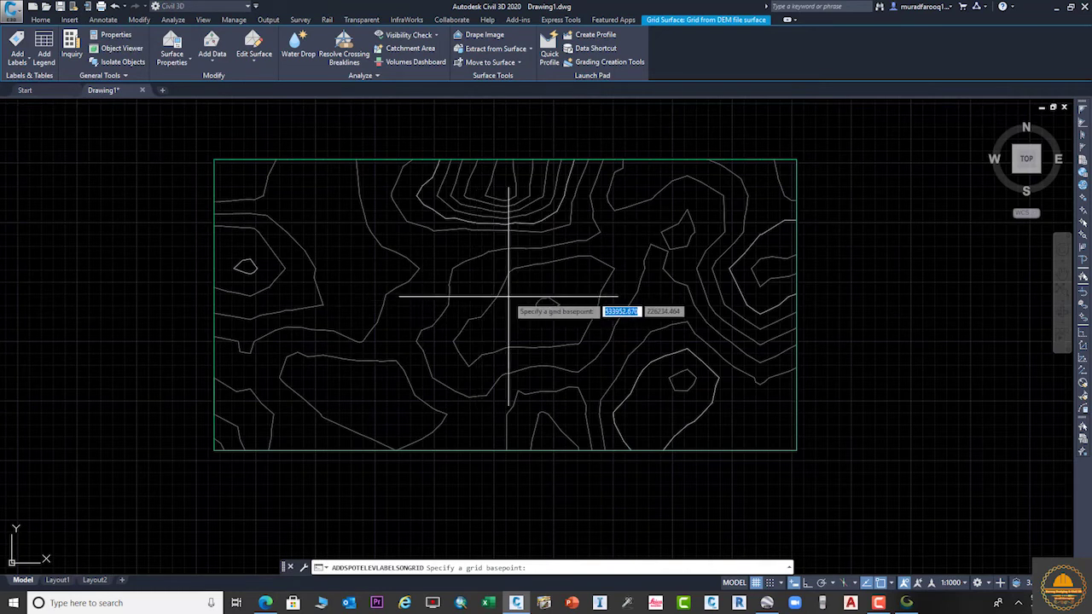
{"action": "left_click", "coordinate": [794, 449]}
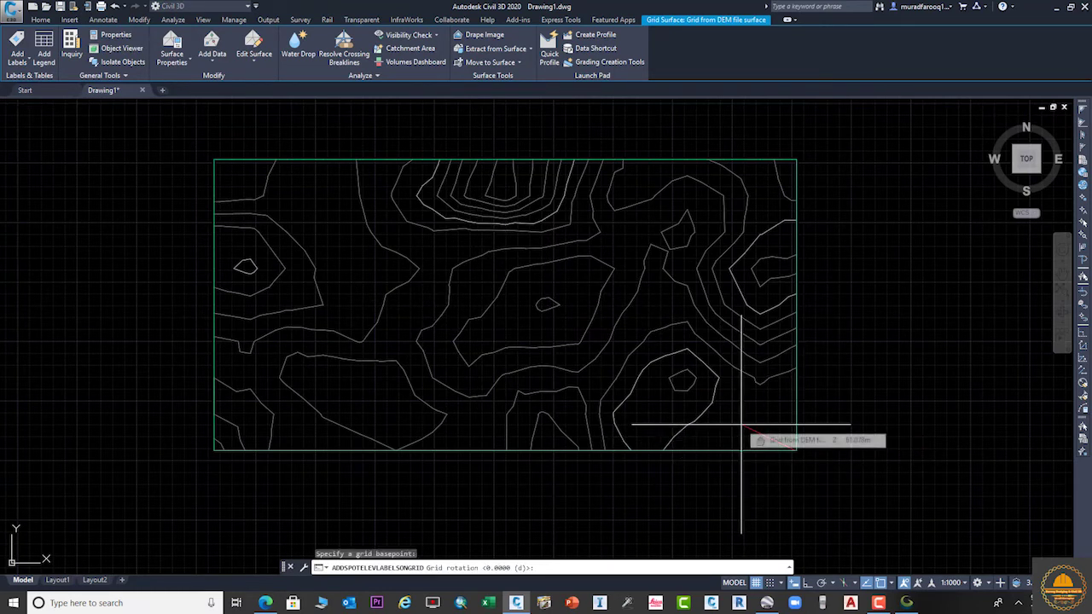
{"action": "left_click", "coordinate": [498, 567]}
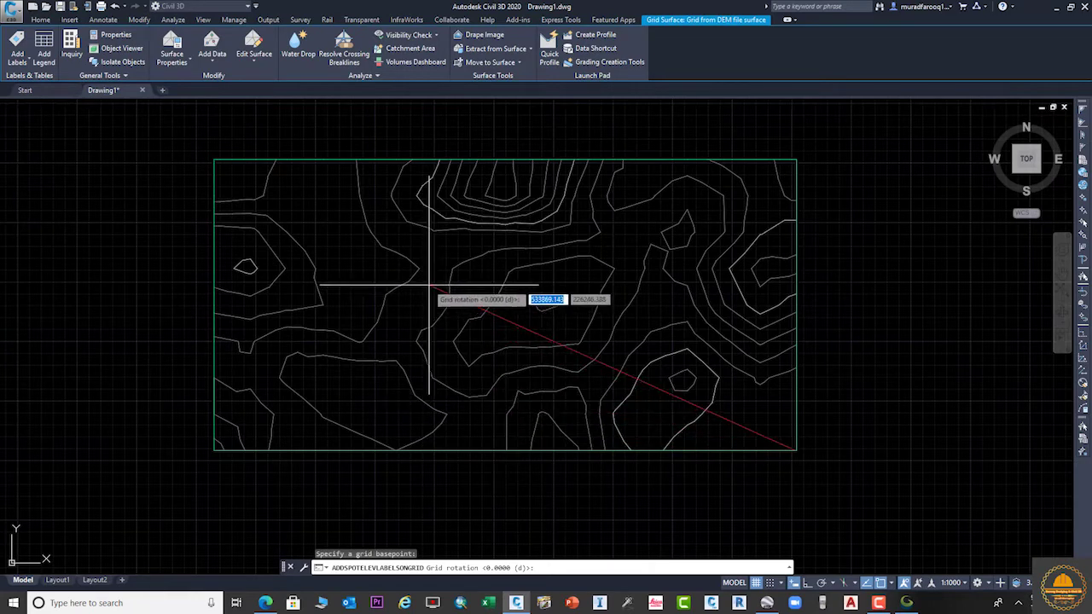
{"action": "left_click", "coordinate": [213, 159]}
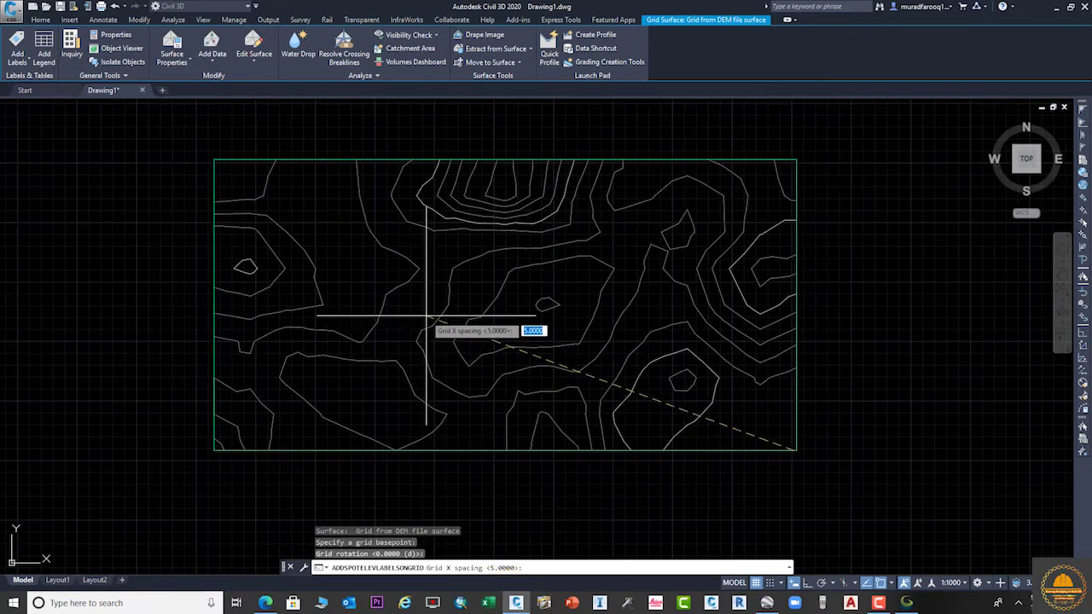
{"action": "key", "text": "Return"}
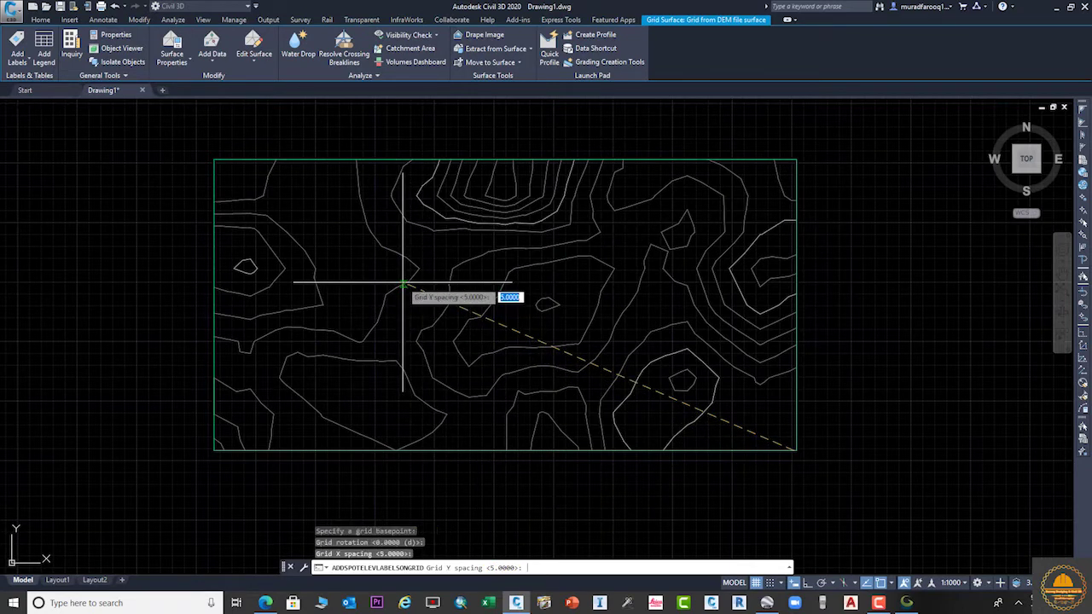
{"action": "key", "text": "Return"}
{"action": "left_click", "coordinate": [214, 160]}
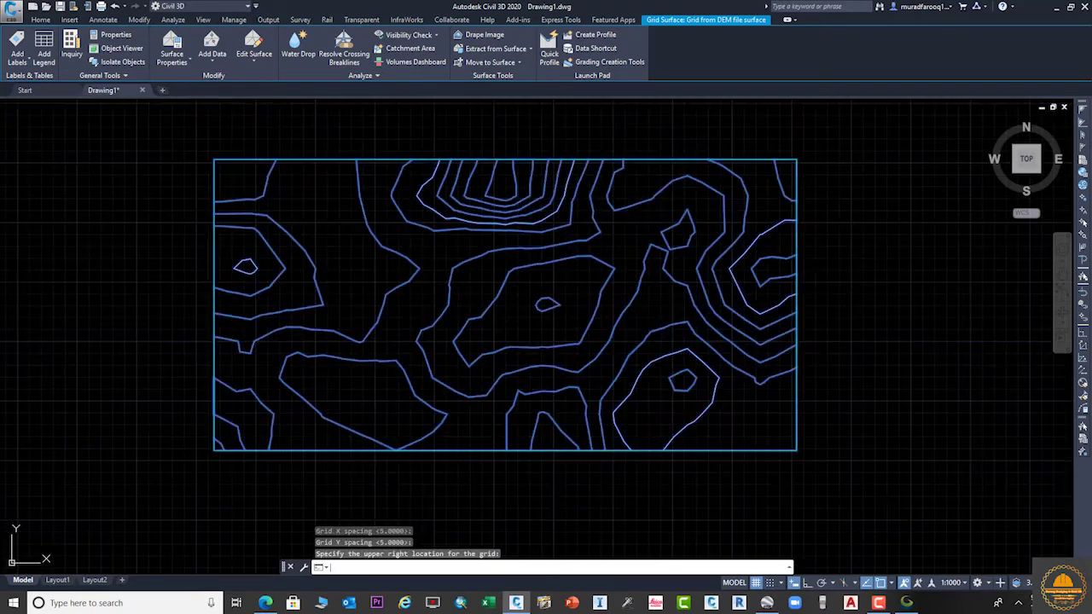
{"action": "scroll", "coordinate": [573, 388], "scroll_direction": "down", "scroll_amount": 5}
{"action": "key", "text": "Escape"}
{"action": "scroll", "coordinate": [614, 379], "scroll_direction": "up", "scroll_amount": 6}
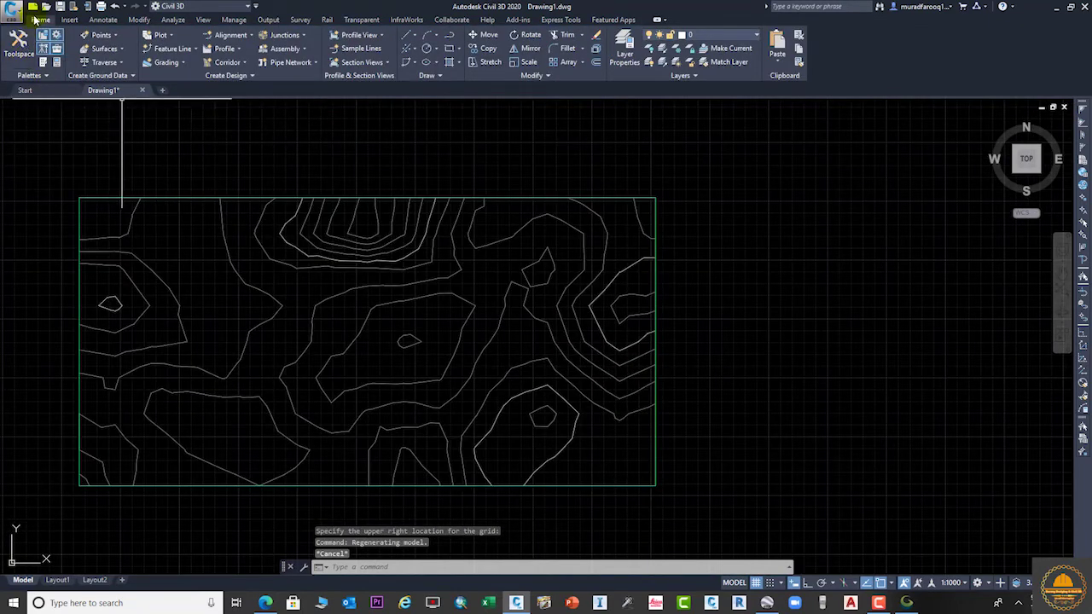
Step: Label multiple contours at an interval of 15 along a near-vertical line crossing the left part of the surface, from above to below its boundary
{"action": "left_click", "coordinate": [103, 19]}
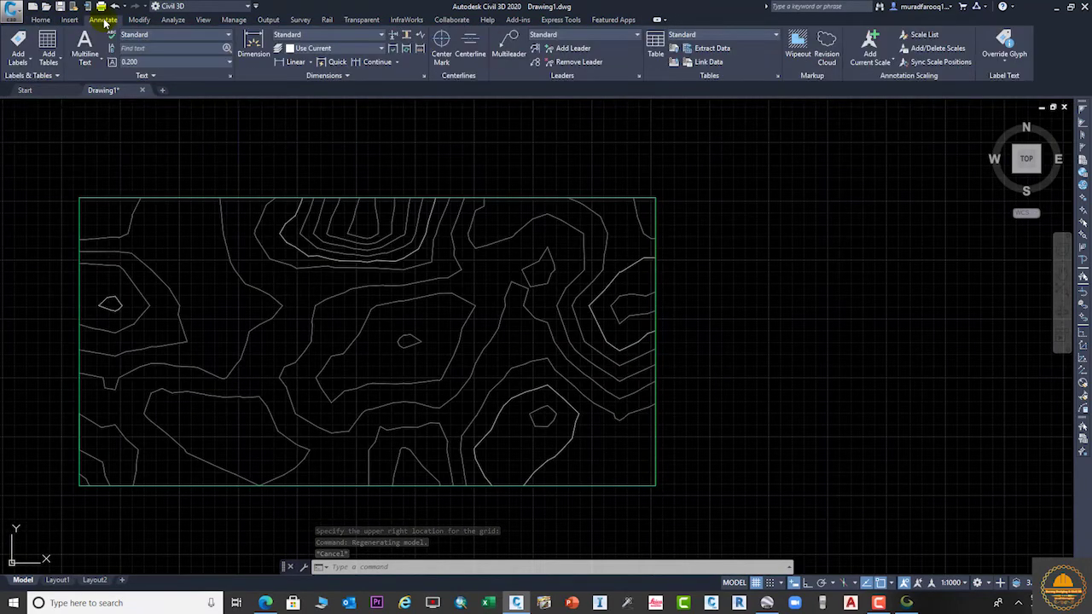
{"action": "left_click", "coordinate": [18, 58]}
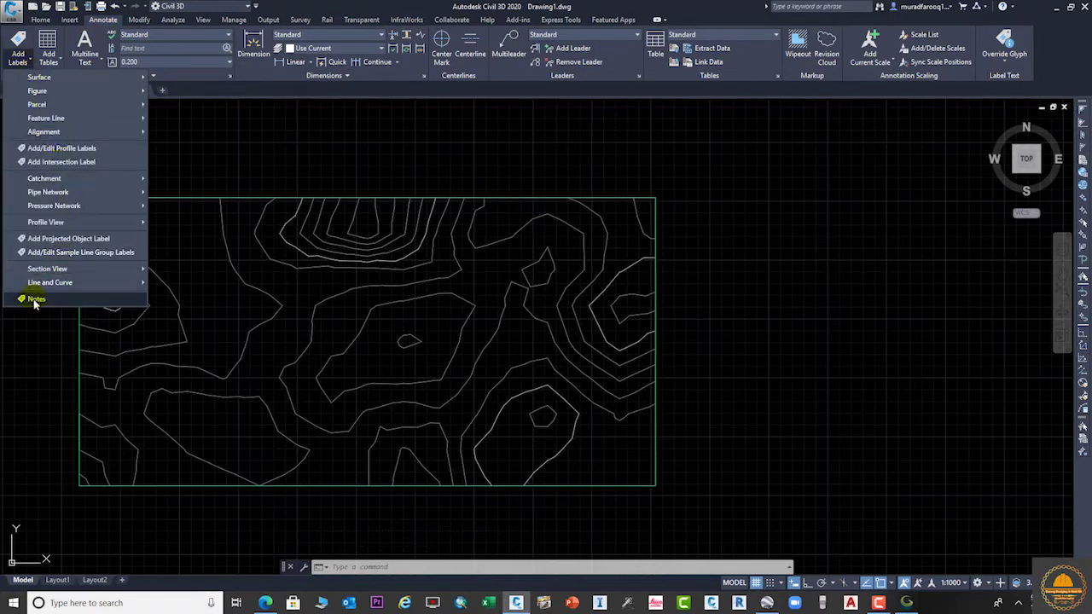
{"action": "mouse_move", "coordinate": [66, 77]}
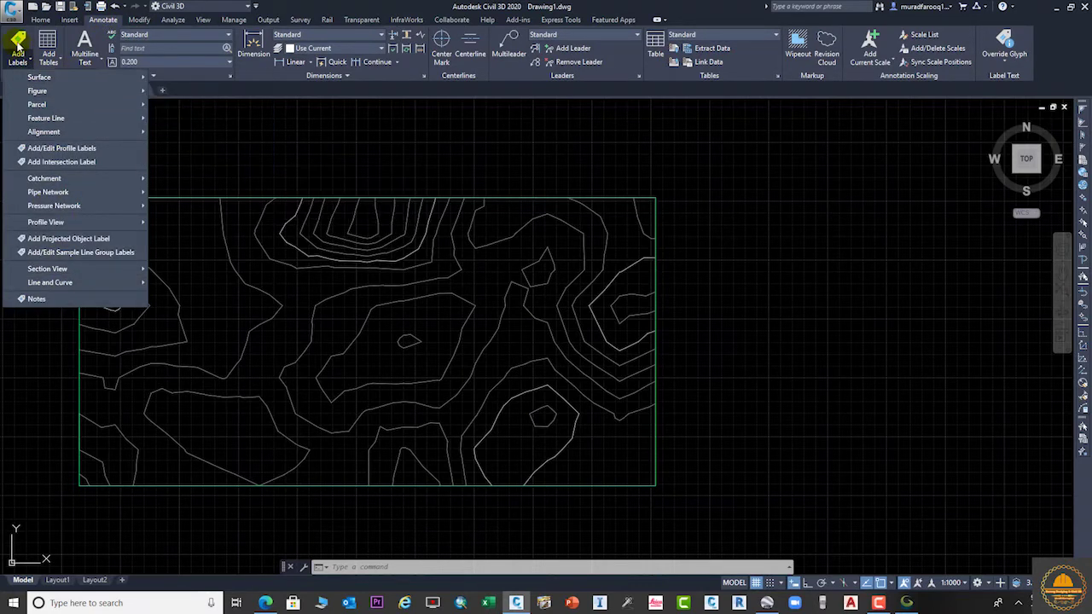
{"action": "mouse_move", "coordinate": [102, 78]}
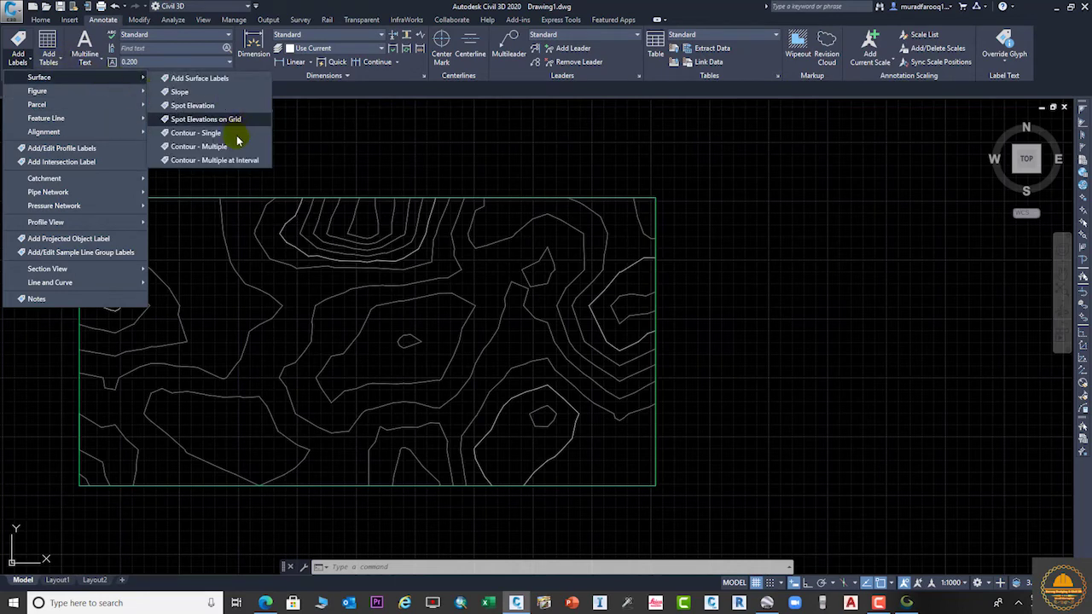
{"action": "left_click", "coordinate": [231, 162]}
{"action": "middle_click_drag", "start_coordinate": [365, 207], "coordinate": [681, 269]}
{"action": "mouse_move", "coordinate": [753, 382]}
{"action": "middle_mouse_down"}
{"action": "mouse_move", "coordinate": [641, 261]}
{"action": "mouse_move", "coordinate": [609, 173]}
{"action": "middle_mouse_up"}
{"action": "middle_click_drag", "start_coordinate": [751, 236], "coordinate": [760, 409]}
{"action": "middle_click_drag", "start_coordinate": [668, 314], "coordinate": [634, 219]}
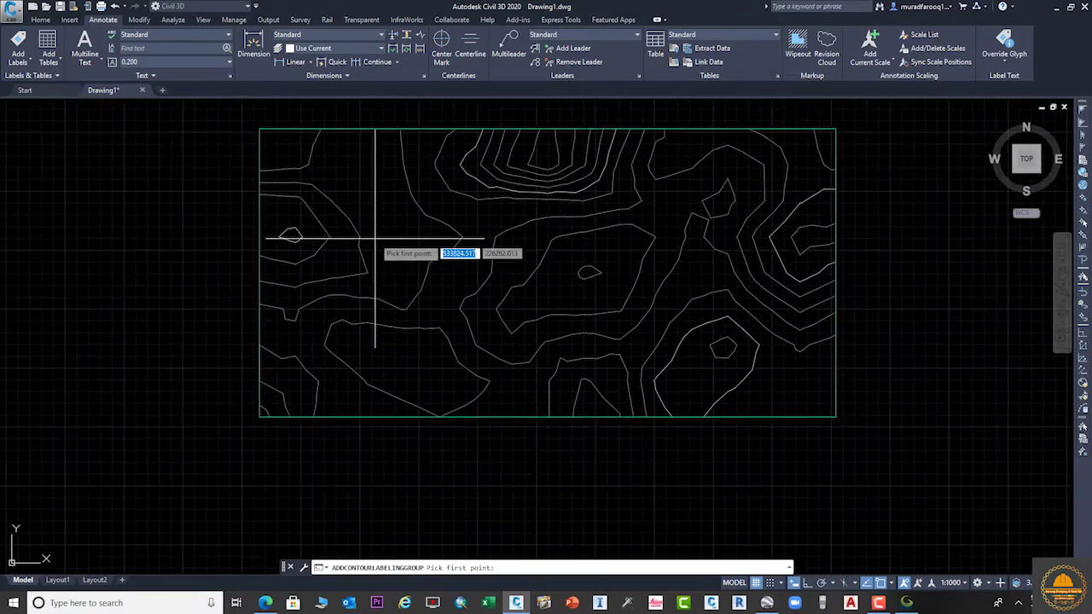
{"action": "middle_click_drag", "start_coordinate": [449, 137], "coordinate": [482, 207]}
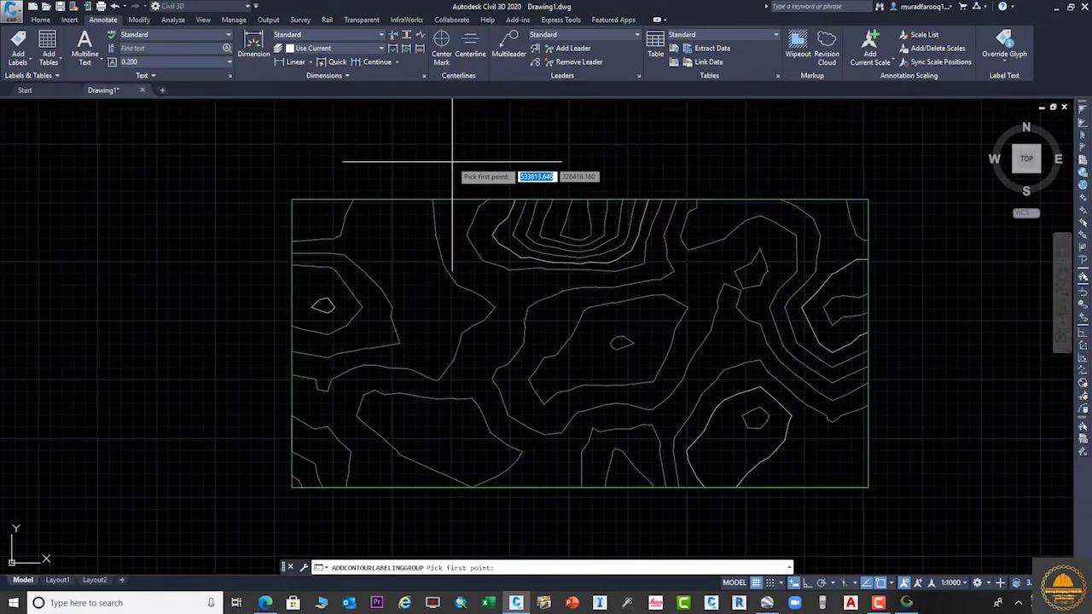
{"action": "left_click", "coordinate": [452, 164]}
{"action": "left_click", "coordinate": [442, 515]}
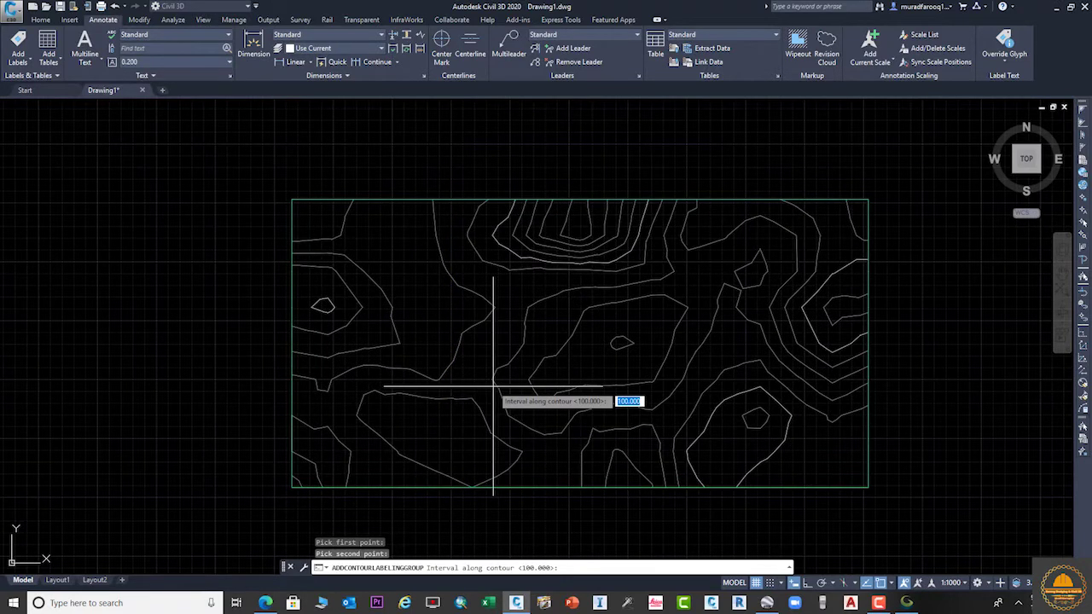
{"action": "type", "text": "15"}
{"action": "key", "text": "Return"}
Step: Examine the elevation labels placed along the contours in the left part of the surface
{"action": "scroll", "coordinate": [450, 342], "scroll_direction": "up", "scroll_amount": 5}
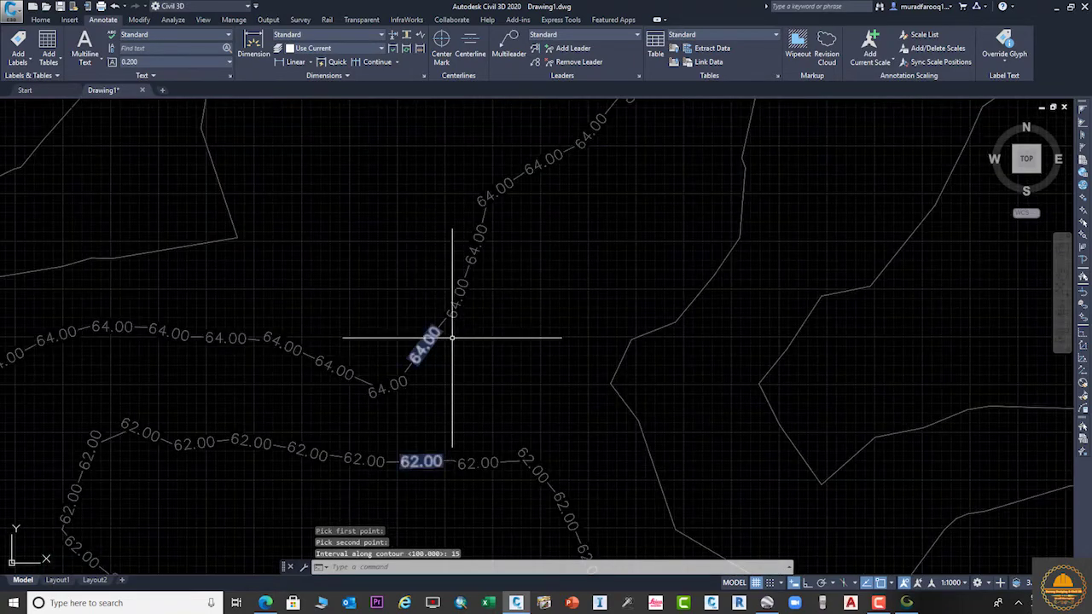
{"action": "scroll", "coordinate": [438, 337], "scroll_direction": "down", "scroll_amount": 3}
{"action": "scroll", "coordinate": [427, 333], "scroll_direction": "down", "scroll_amount": 4}
{"action": "scroll", "coordinate": [458, 287], "scroll_direction": "up", "scroll_amount": 6}
{"action": "scroll", "coordinate": [366, 435], "scroll_direction": "up", "scroll_amount": 2}
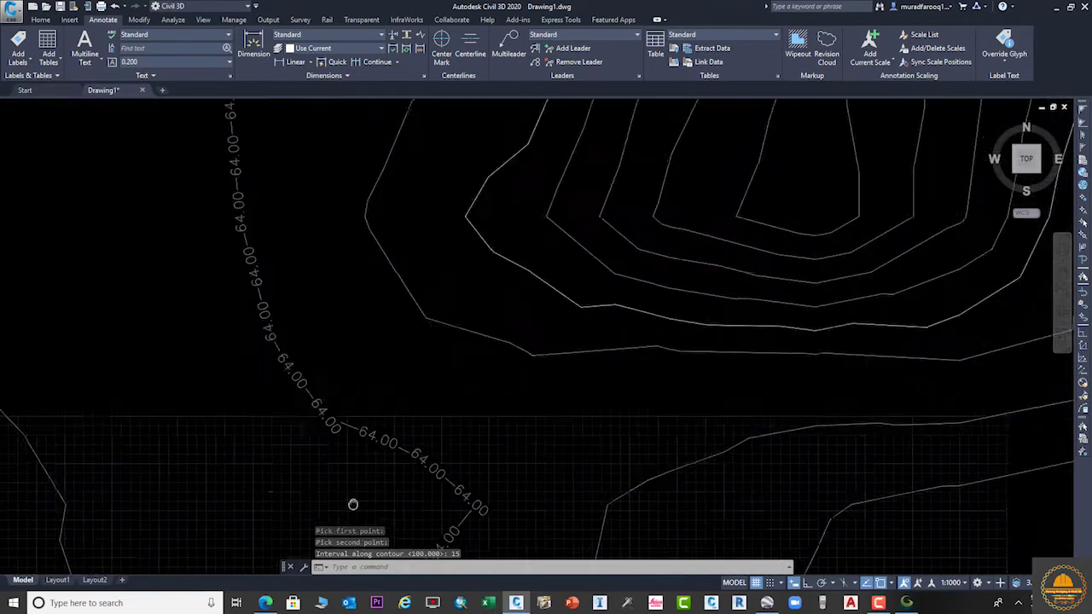
{"action": "scroll", "coordinate": [365, 435], "scroll_direction": "up", "scroll_amount": 1}
{"action": "scroll", "coordinate": [237, 246], "scroll_direction": "down", "scroll_amount": 5}
{"action": "middle_click_drag", "start_coordinate": [353, 317], "coordinate": [290, 273]}
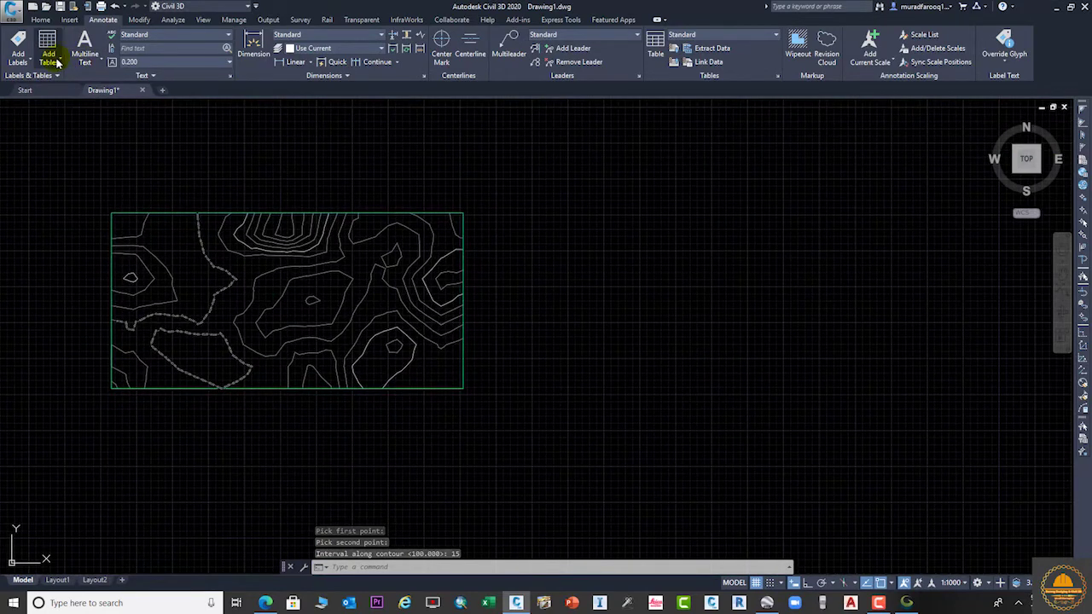
Step: Label multiple contours at an interval of 15 along a roughly horizontal line from right to left across the full surface, and inspect the labels
{"action": "left_click", "coordinate": [21, 60]}
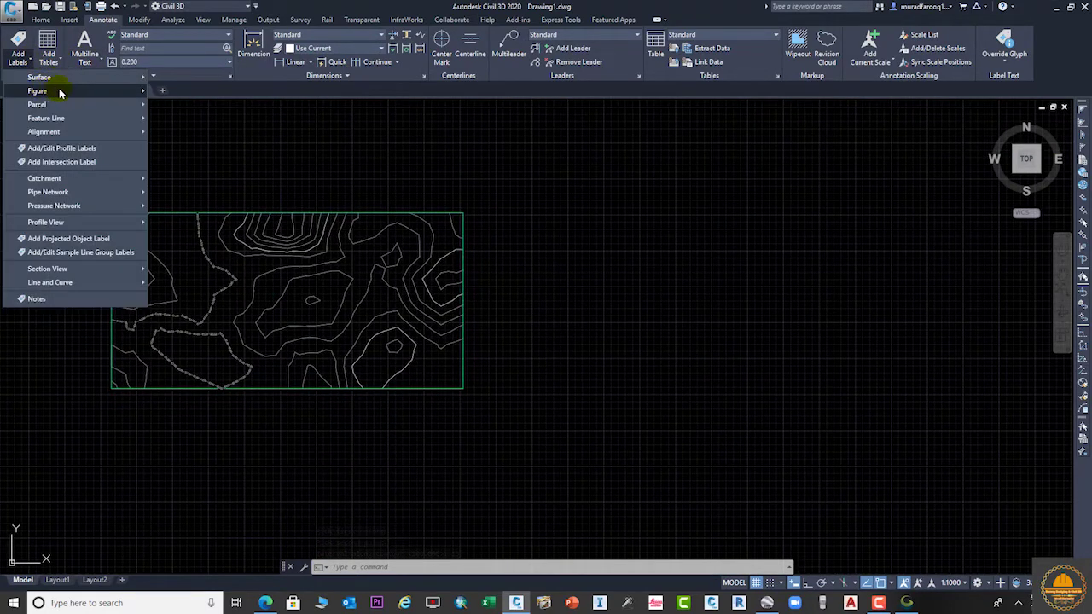
{"action": "mouse_move", "coordinate": [63, 81]}
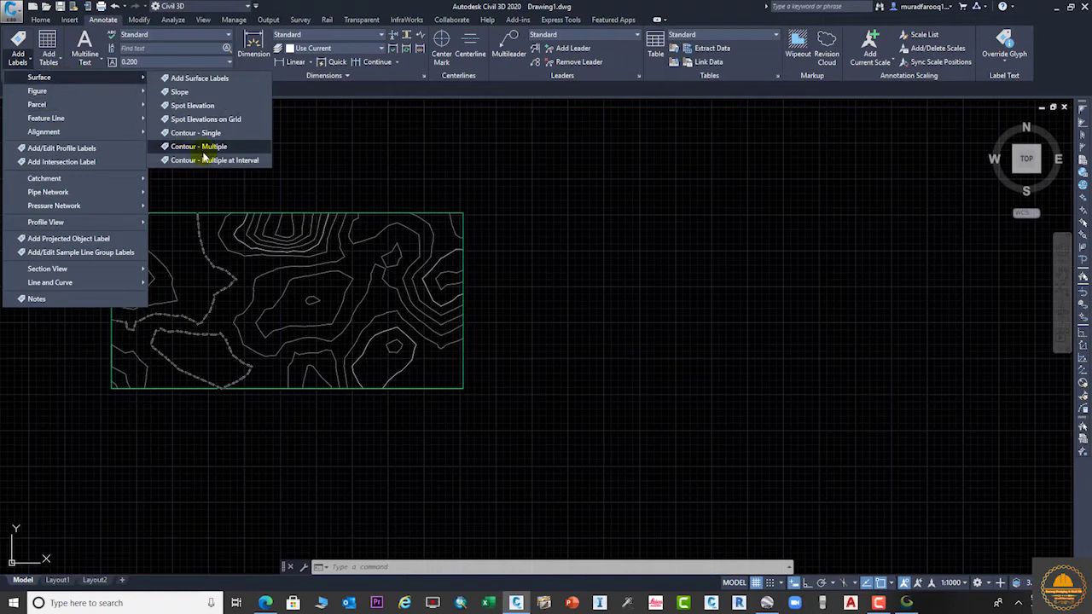
{"action": "left_click", "coordinate": [207, 161]}
{"action": "mouse_move", "coordinate": [558, 302]}
{"action": "middle_mouse_down"}
{"action": "mouse_move", "coordinate": [668, 302]}
{"action": "mouse_move", "coordinate": [752, 276]}
{"action": "middle_mouse_up"}
{"action": "left_click", "coordinate": [752, 276]}
{"action": "left_click", "coordinate": [299, 271]}
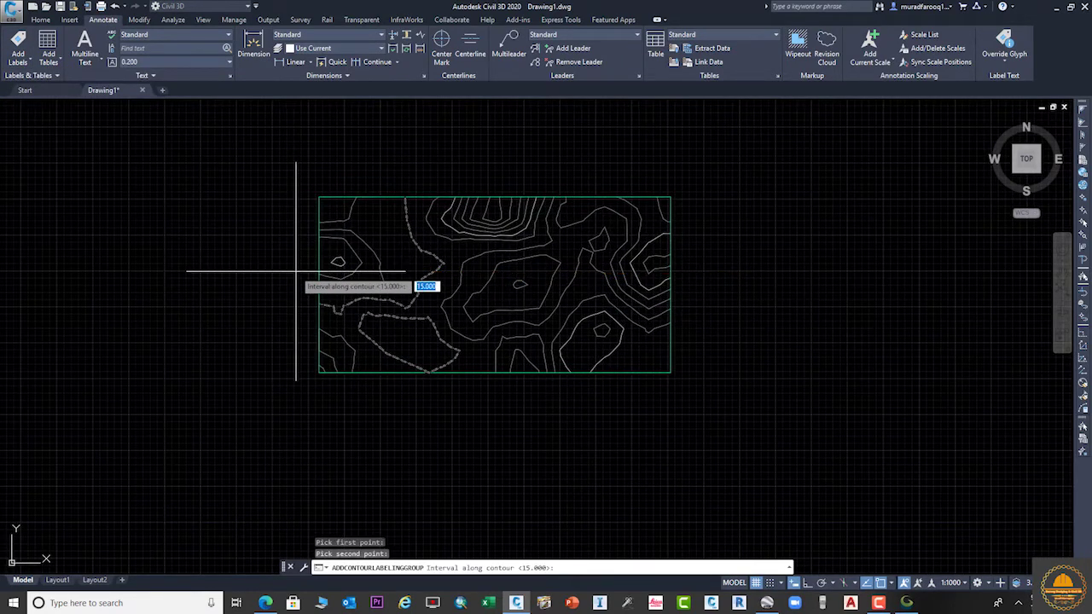
{"action": "key", "text": "Return"}
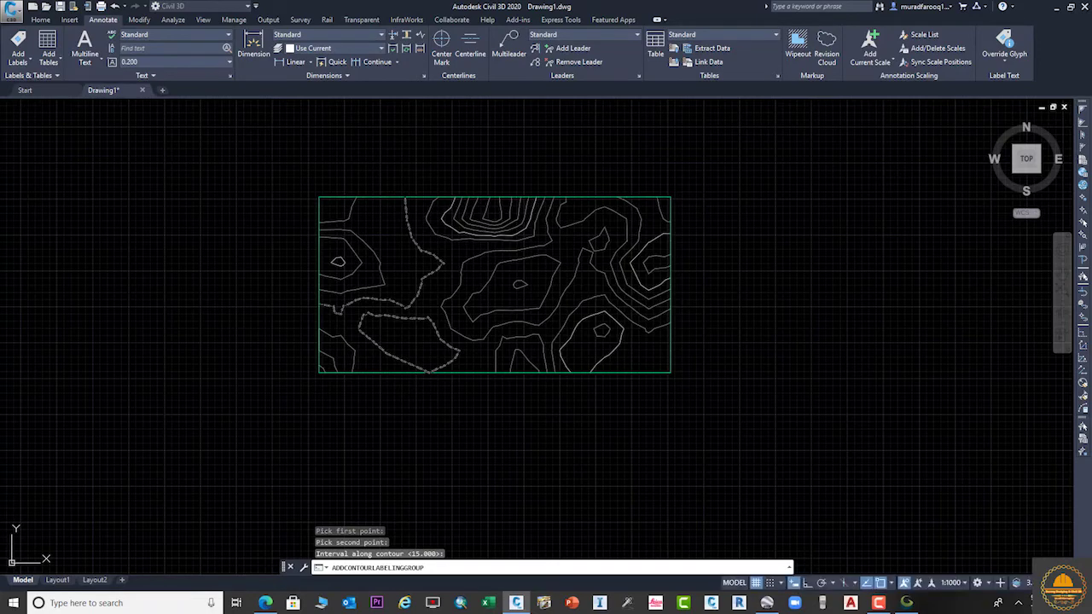
{"action": "scroll", "coordinate": [487, 292], "scroll_direction": "up", "scroll_amount": 3}
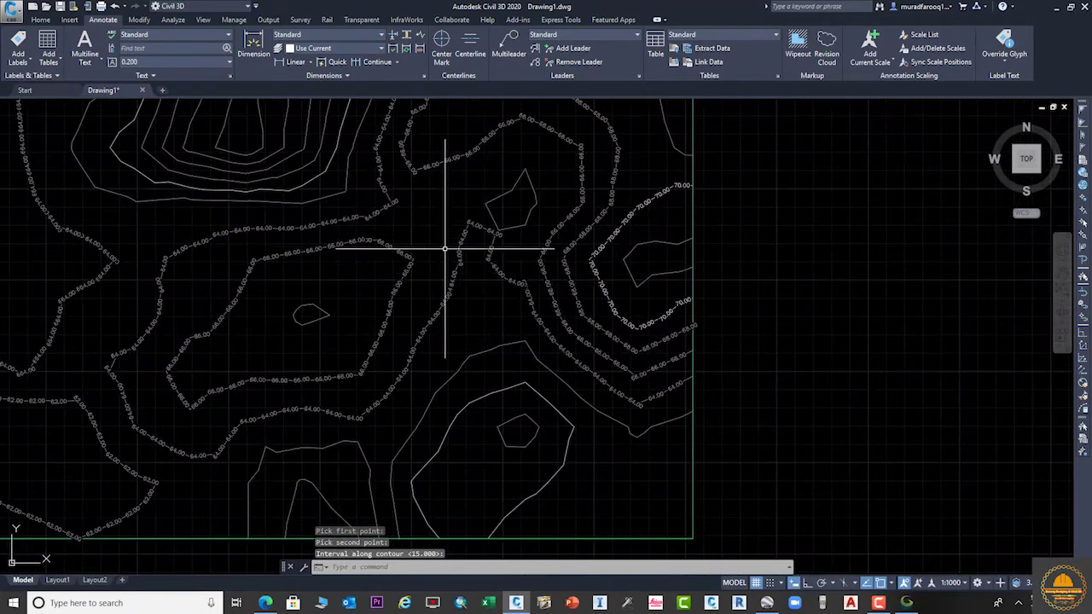
{"action": "scroll", "coordinate": [434, 264], "scroll_direction": "down", "scroll_amount": 3}
{"action": "middle_click_drag", "start_coordinate": [434, 264], "coordinate": [528, 274]}
{"action": "scroll", "coordinate": [540, 324], "scroll_direction": "up", "scroll_amount": 5}
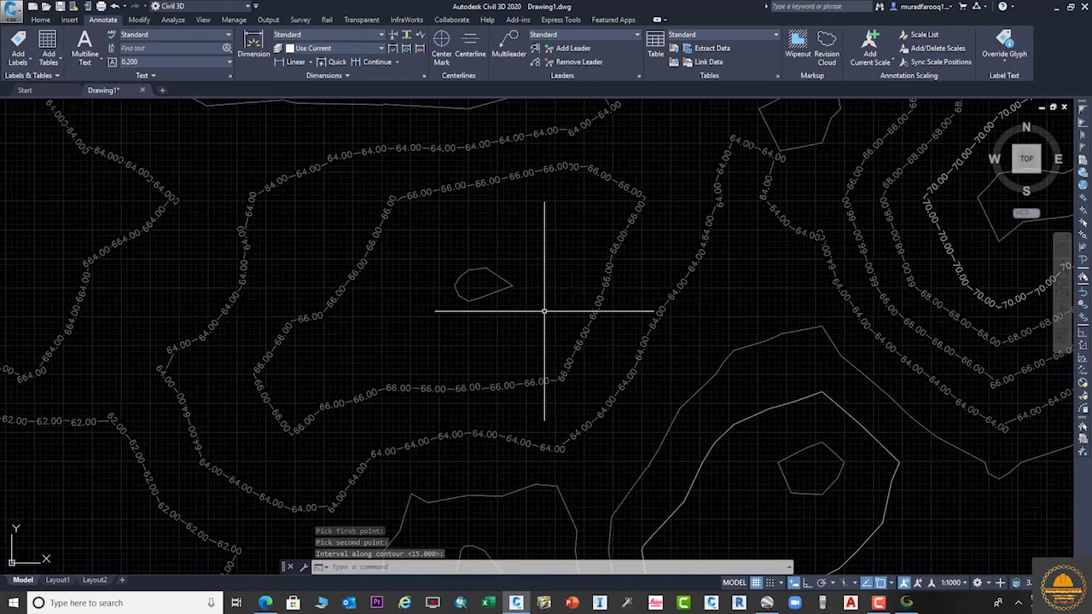
{"action": "scroll", "coordinate": [544, 310], "scroll_direction": "down", "scroll_amount": 5}
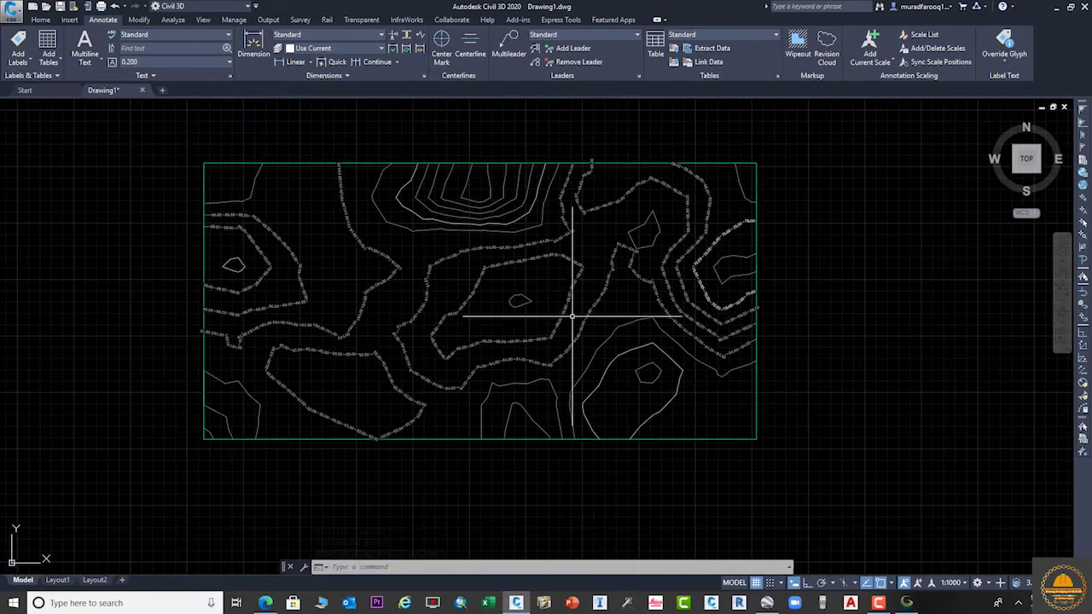
{"action": "left_click", "coordinate": [730, 320]}
{"action": "right_click", "coordinate": [730, 319]}
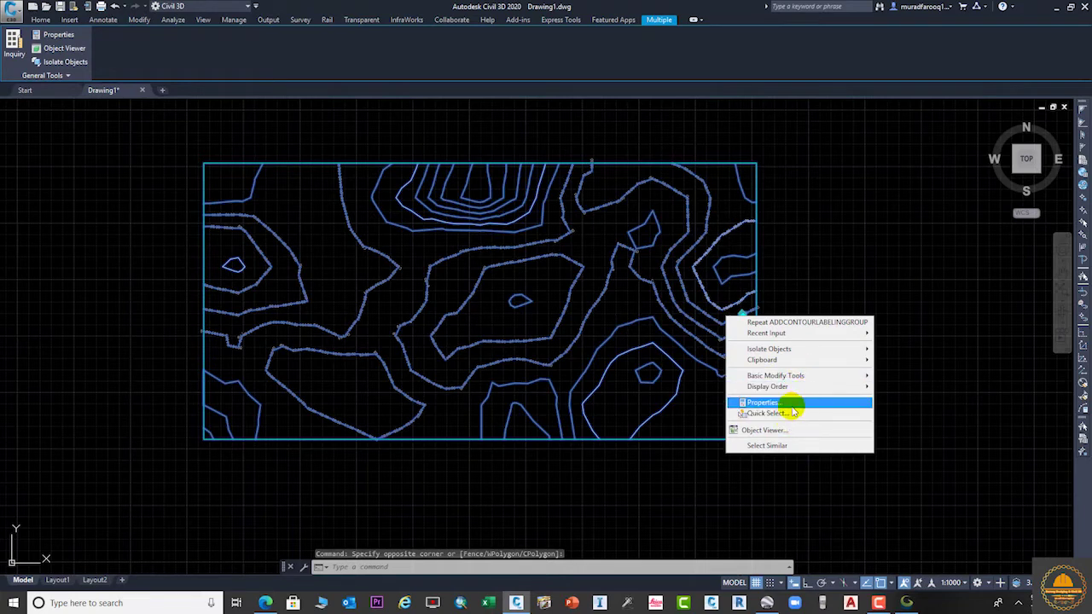
{"action": "key", "text": "Escape"}
{"action": "key", "text": "Escape"}
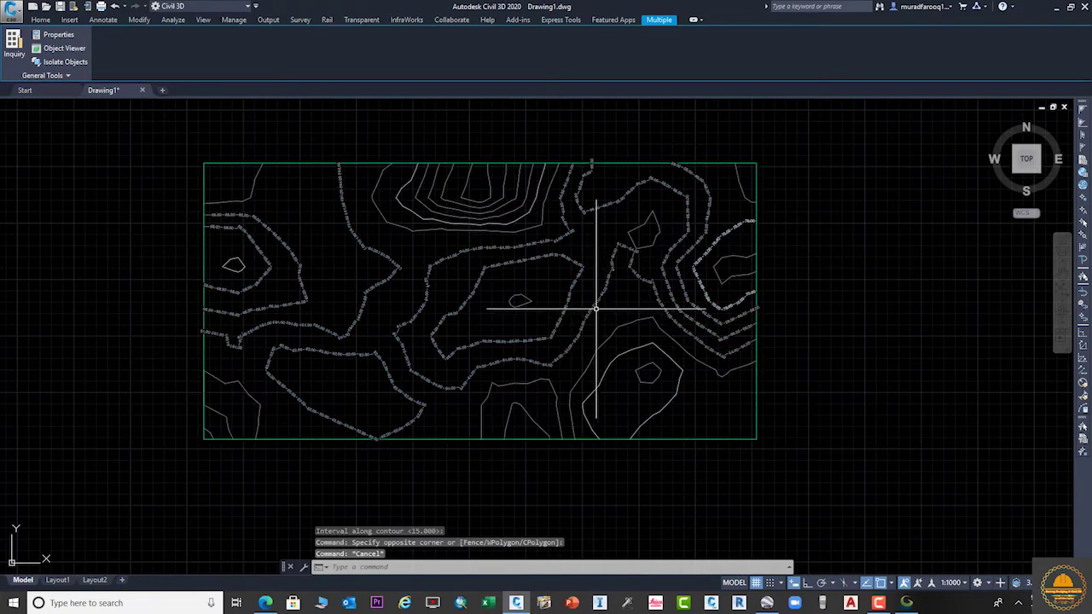
{"action": "left_click", "coordinate": [596, 304]}
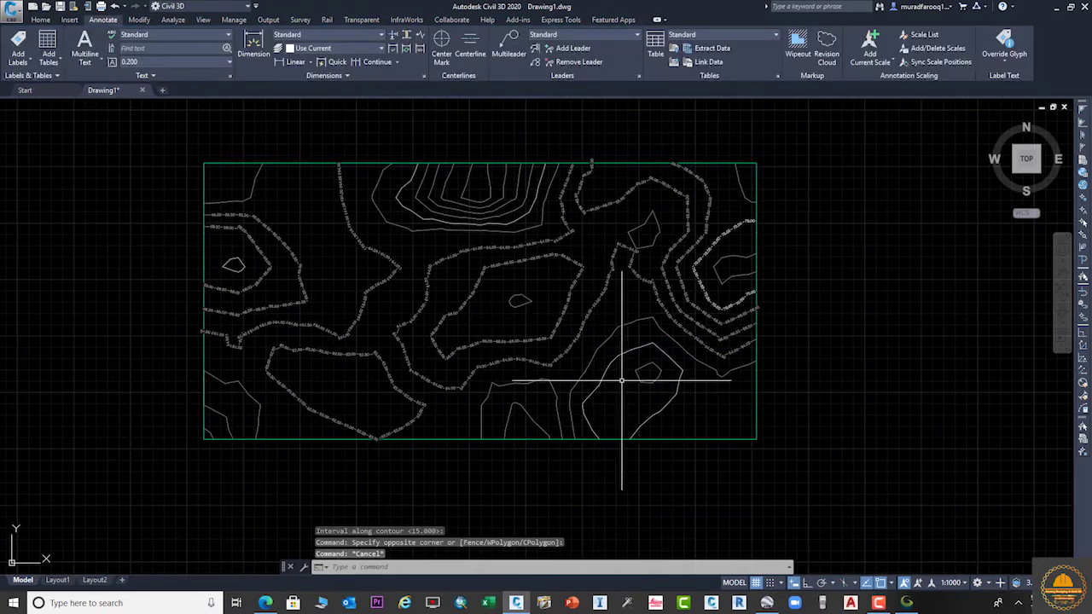
Step: Open the grid surface's properties and apply the surface style Contours 1m and 5m (Design), keeping the dialog clear of the contours
{"action": "left_click", "coordinate": [598, 356]}
{"action": "right_click", "coordinate": [598, 357]}
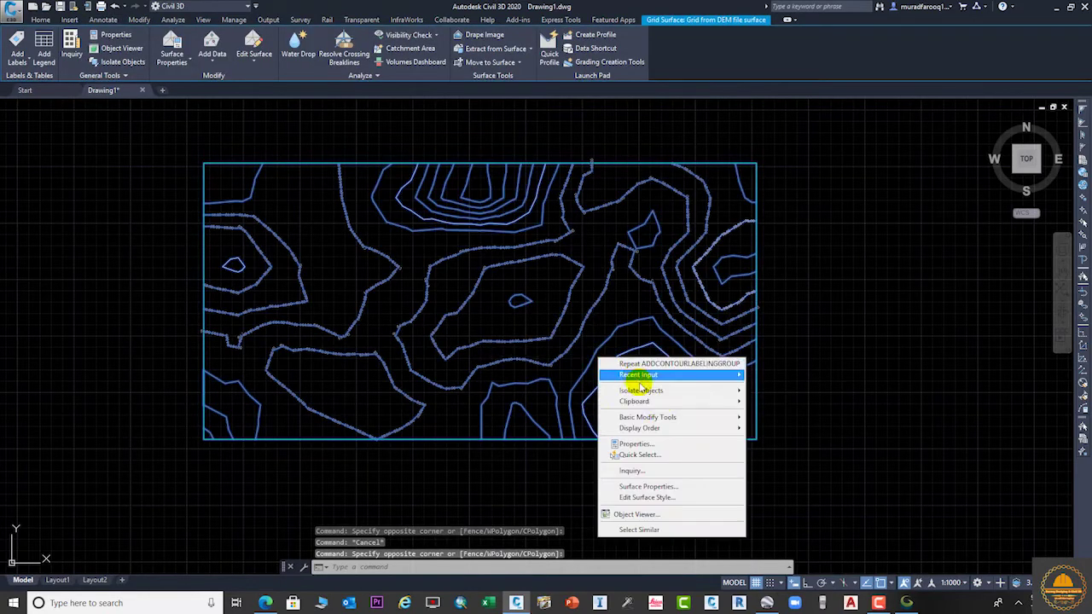
{"action": "left_click", "coordinate": [670, 488]}
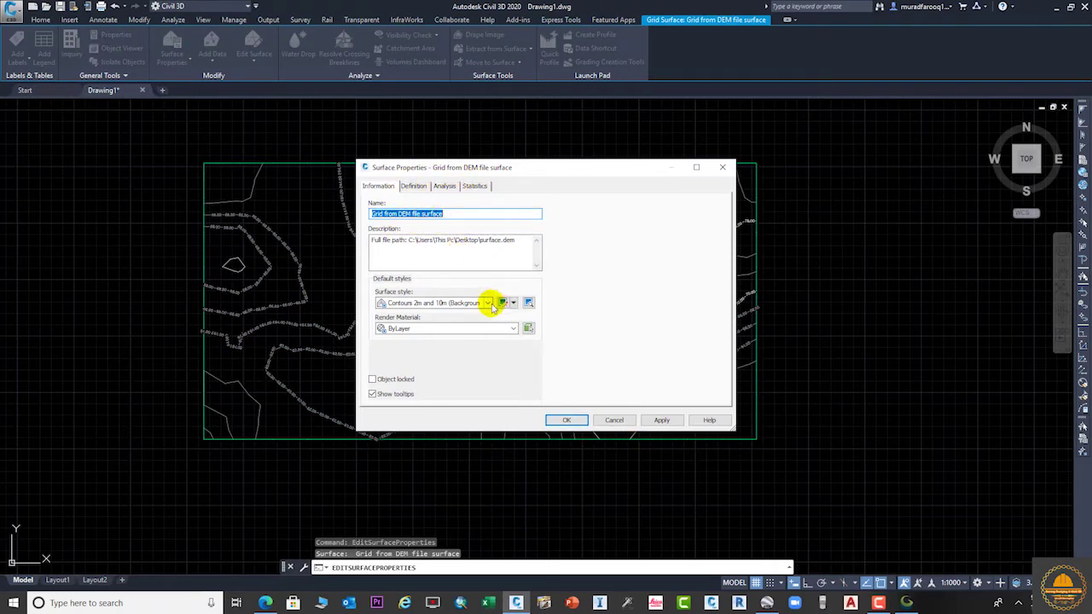
{"action": "left_click", "coordinate": [489, 303]}
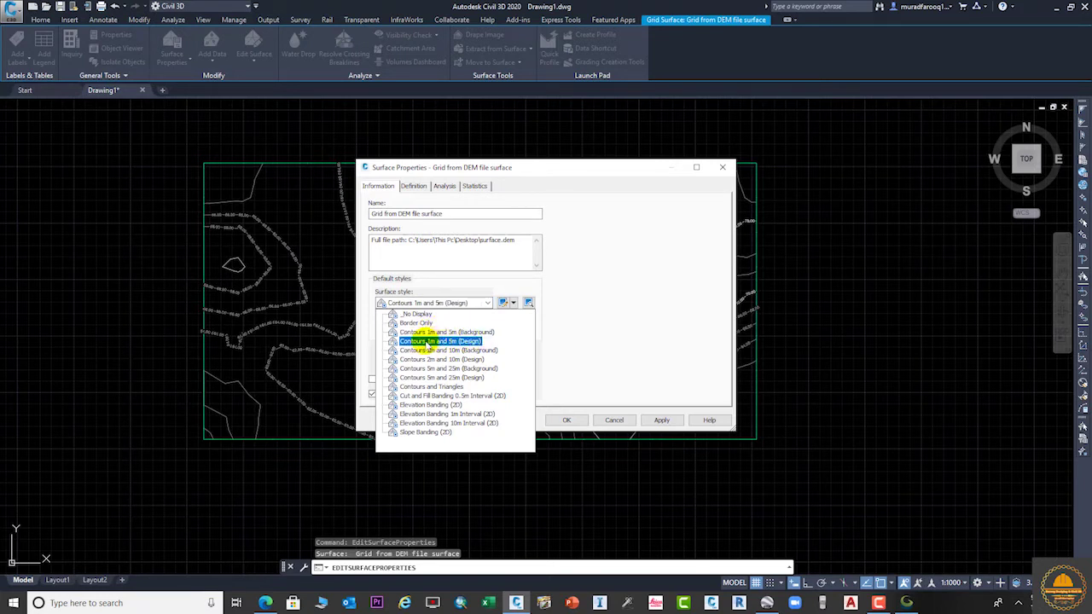
{"action": "left_click", "coordinate": [427, 341]}
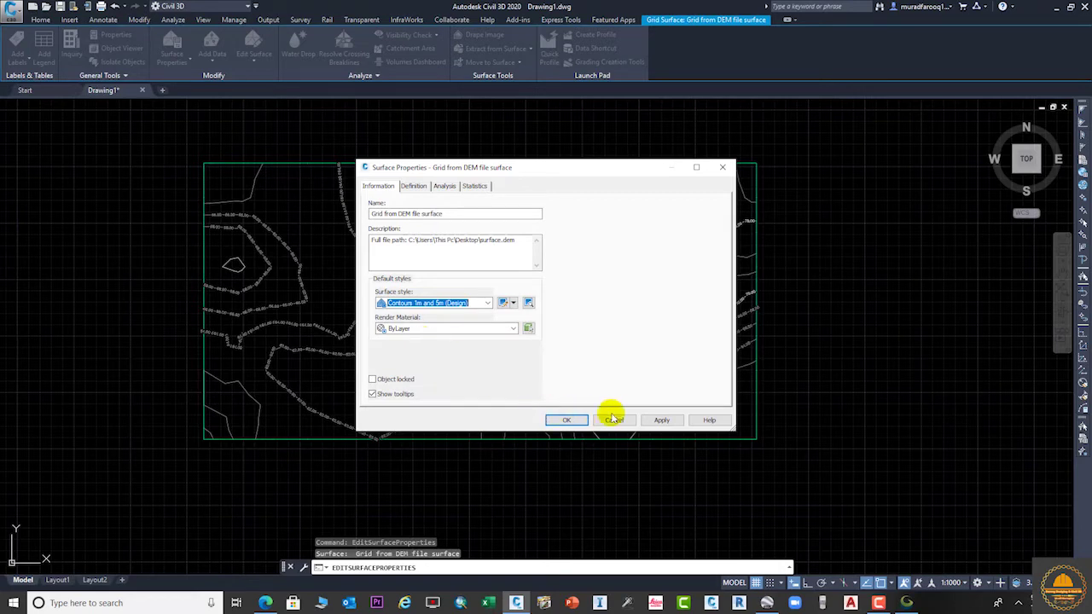
{"action": "left_click", "coordinate": [668, 420]}
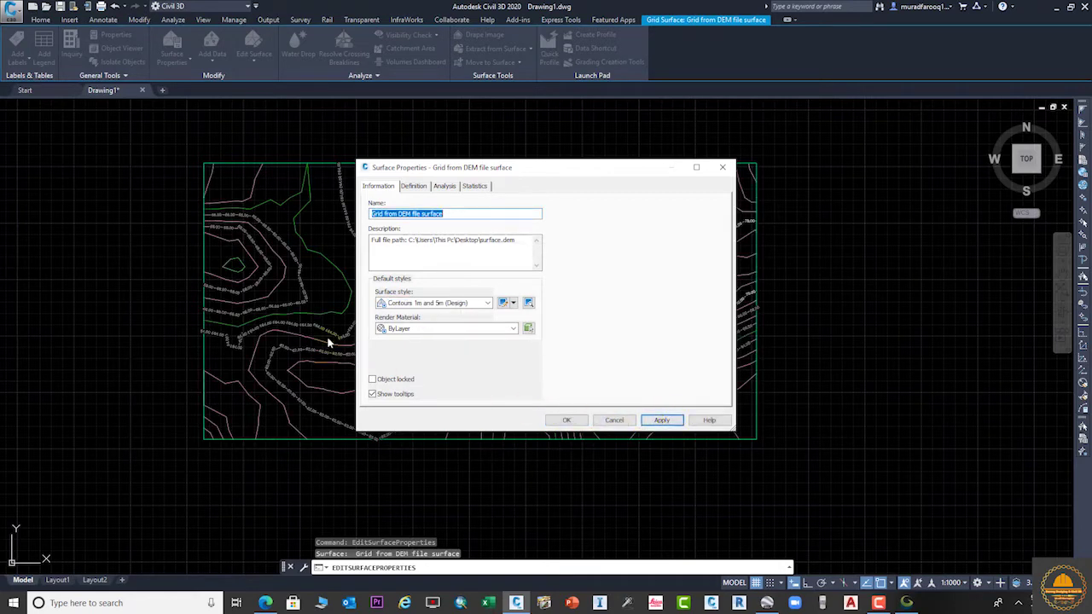
{"action": "left_click_drag", "start_coordinate": [594, 176], "coordinate": [755, 284]}
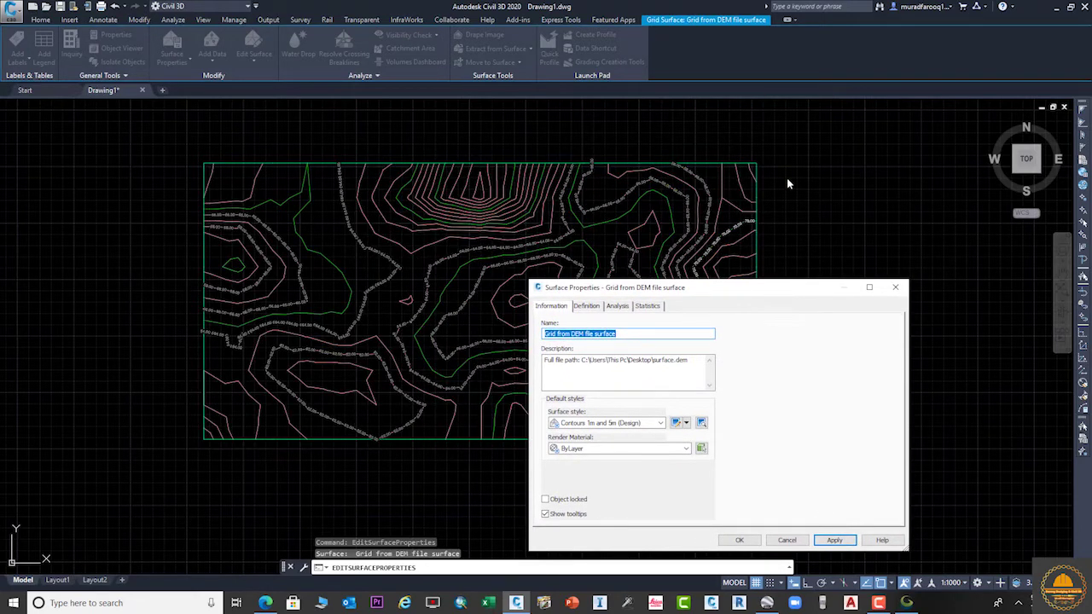
Step: Apply the Contours and Triangles surface style to the grid surface
{"action": "left_click", "coordinate": [661, 422]}
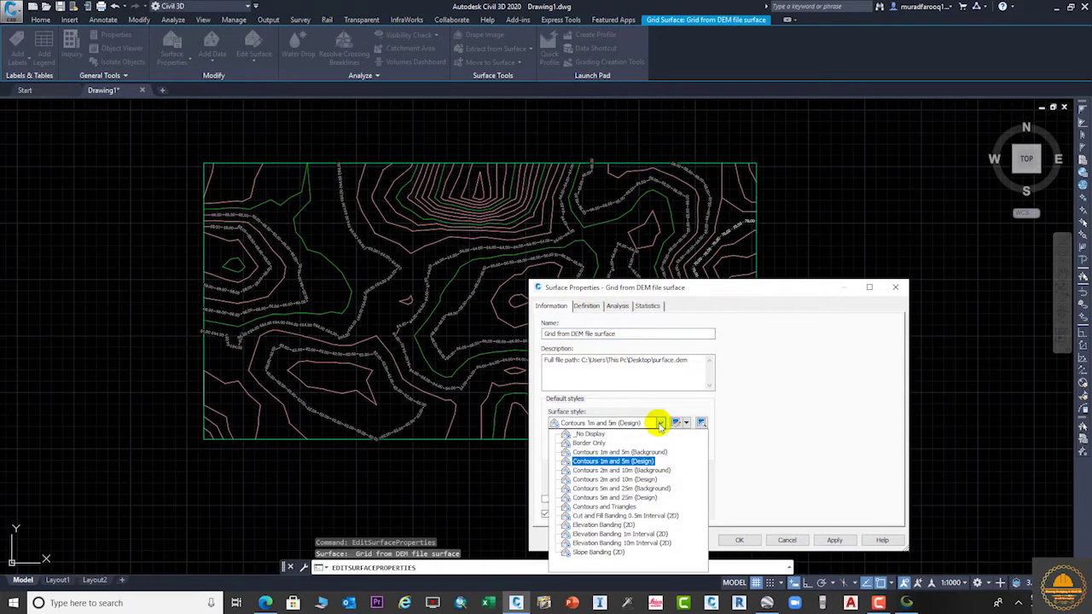
{"action": "left_click", "coordinate": [636, 507]}
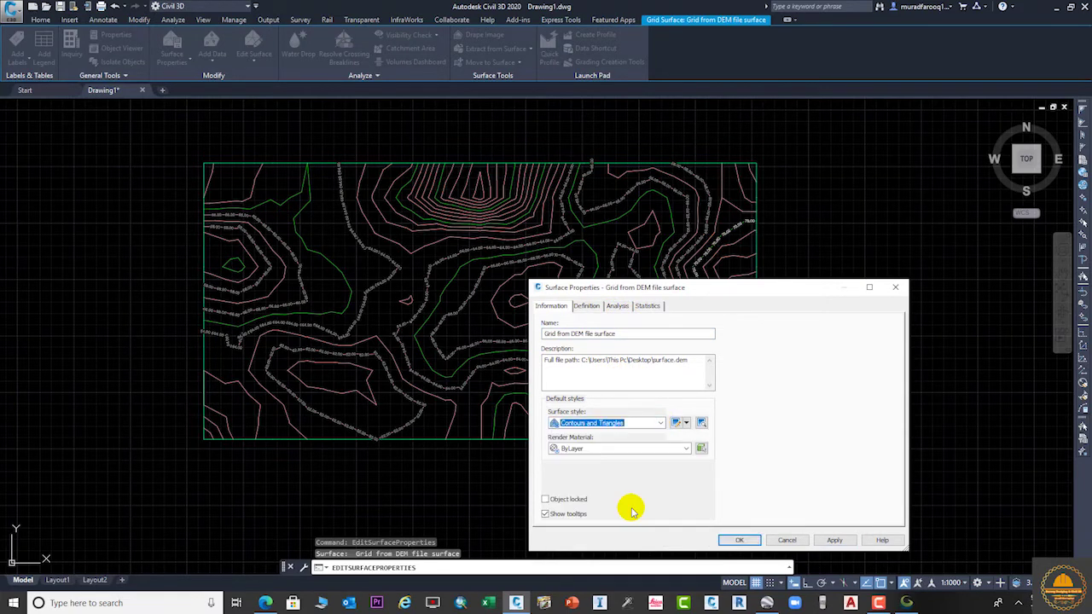
{"action": "left_click", "coordinate": [835, 541]}
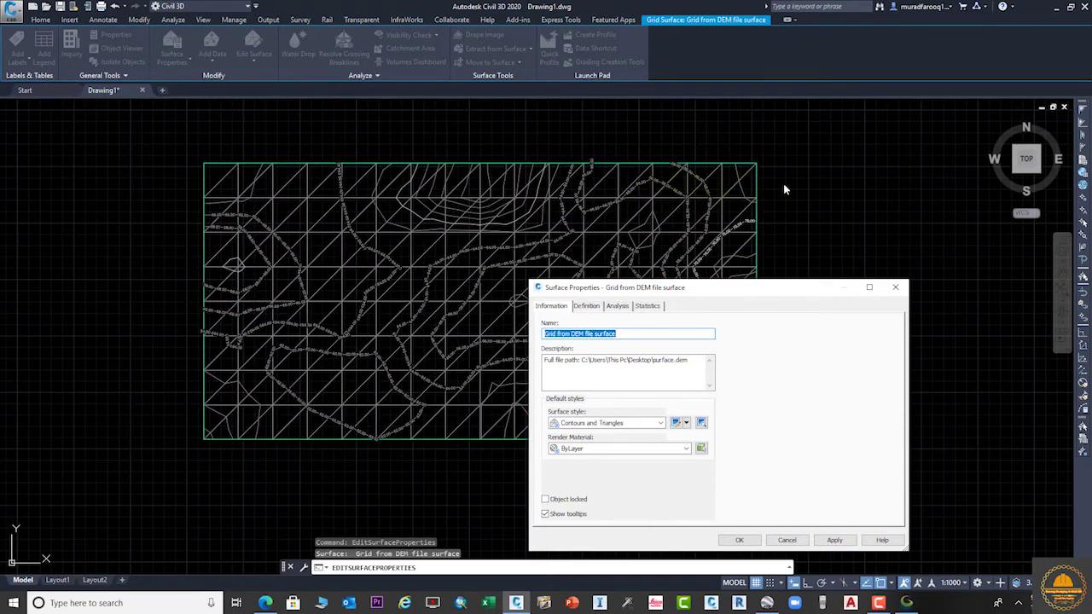
Step: Apply the Cut and Fill Banding 0.5m Interval (2D) surface style and move the properties dialog aside to reveal the surface
{"action": "left_click", "coordinate": [662, 423]}
{"action": "left_click", "coordinate": [635, 518]}
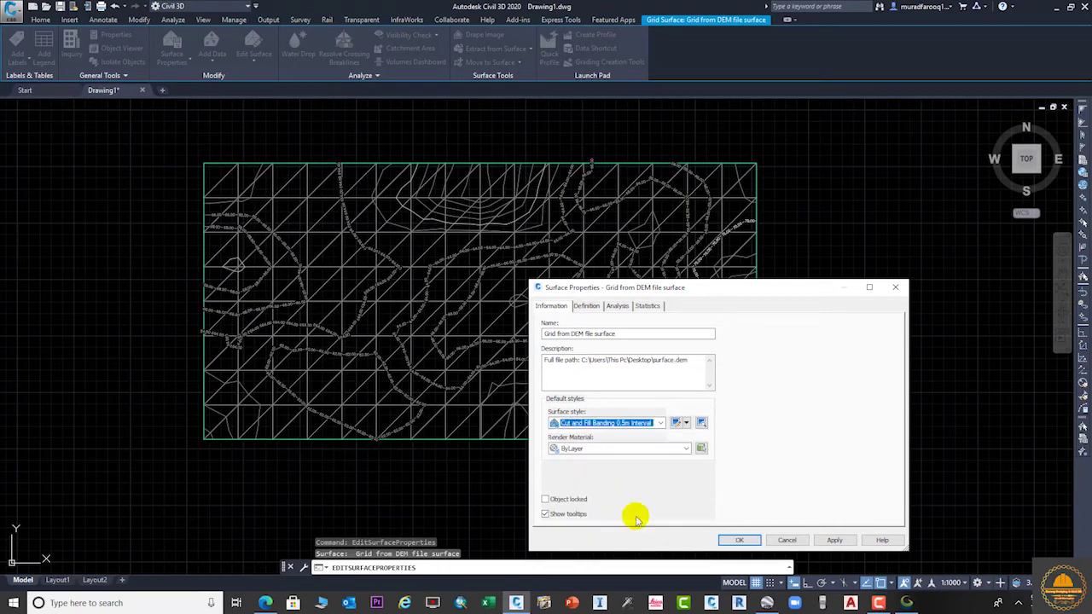
{"action": "left_click", "coordinate": [833, 540]}
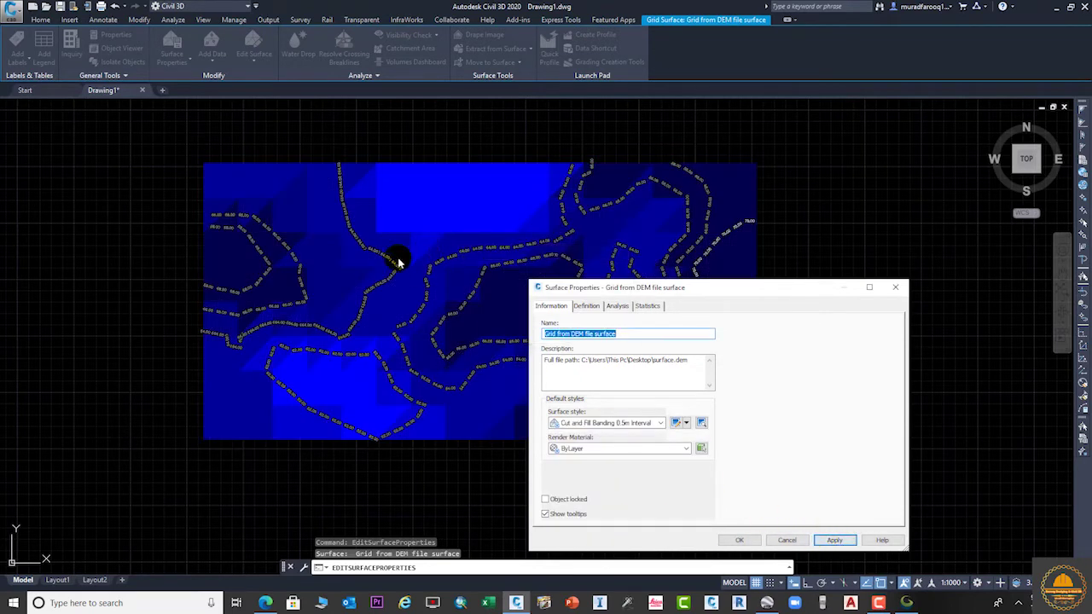
{"action": "left_click", "coordinate": [573, 454]}
{"action": "left_click_drag", "start_coordinate": [806, 290], "coordinate": [956, 175]}
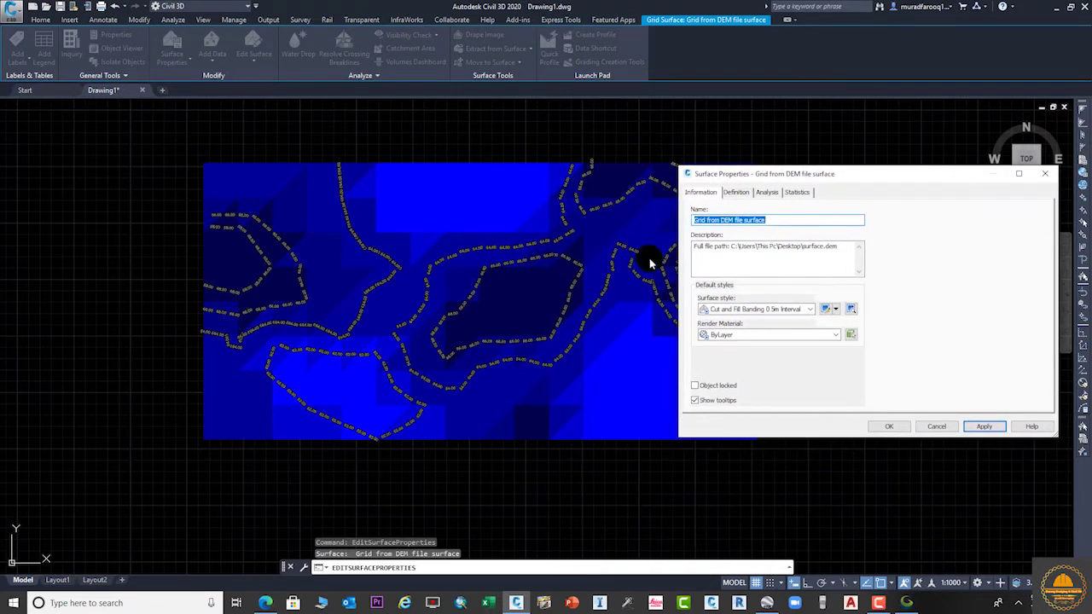
Step: Apply the Elevation Banding (2D) surface style to the grid surface
{"action": "left_click", "coordinate": [810, 308]}
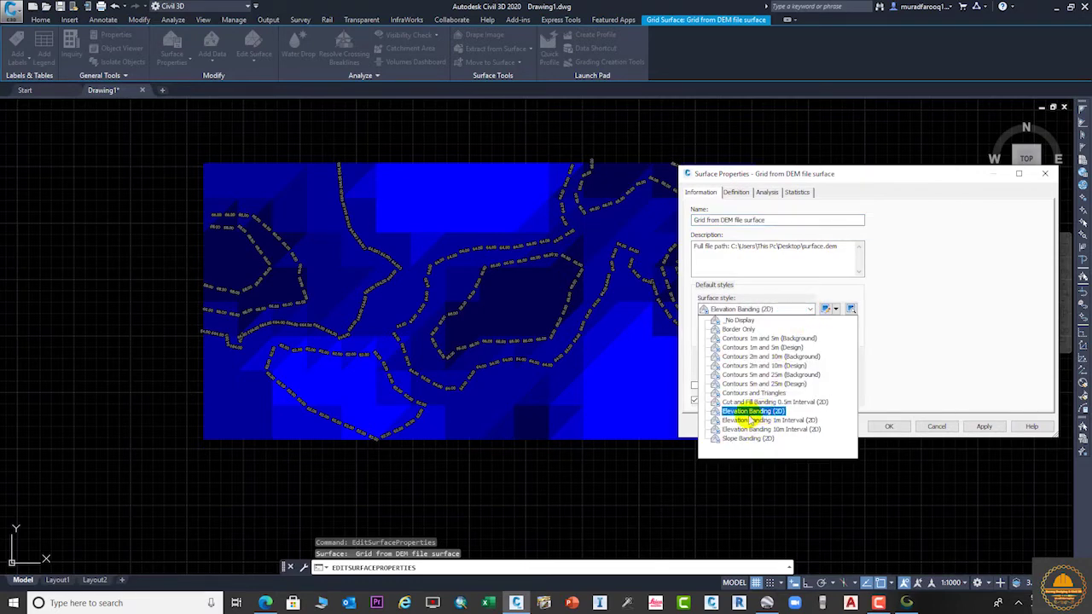
{"action": "left_click", "coordinate": [766, 411]}
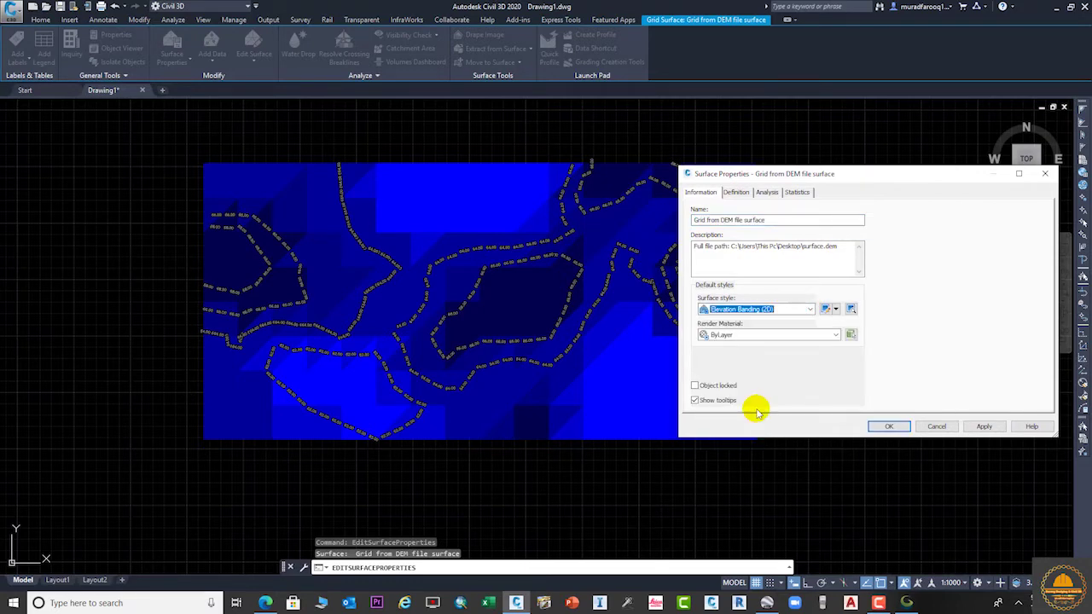
{"action": "left_click", "coordinate": [983, 426]}
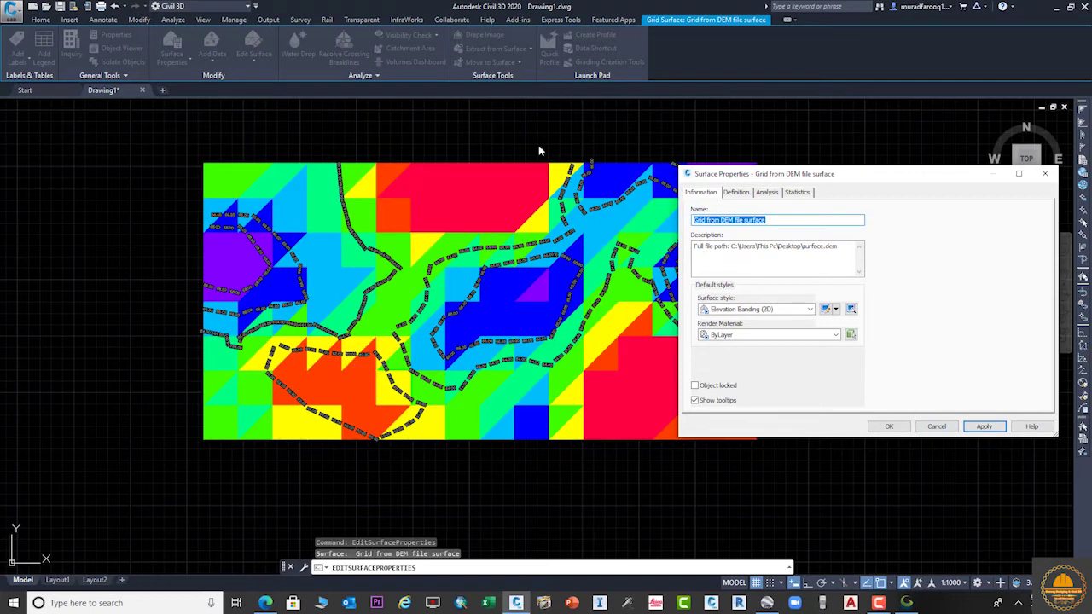
Step: Apply the Elevation Banding 1m Interval (2D) surface style to the grid surface, keeping the properties dialog clear of it
{"action": "left_click_drag", "start_coordinate": [845, 180], "coordinate": [868, 180]}
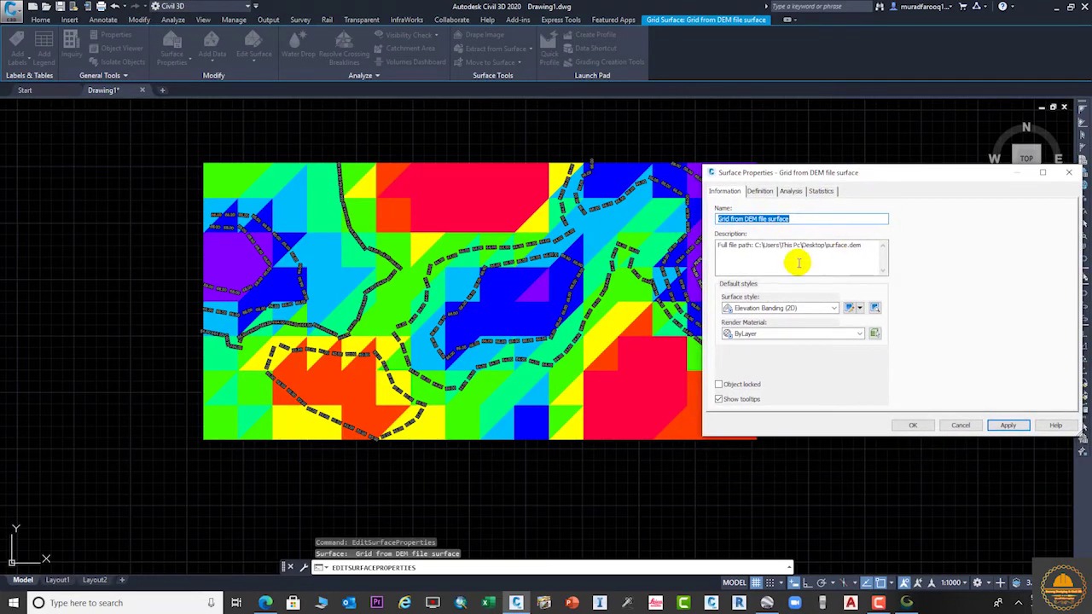
{"action": "left_click", "coordinate": [834, 309]}
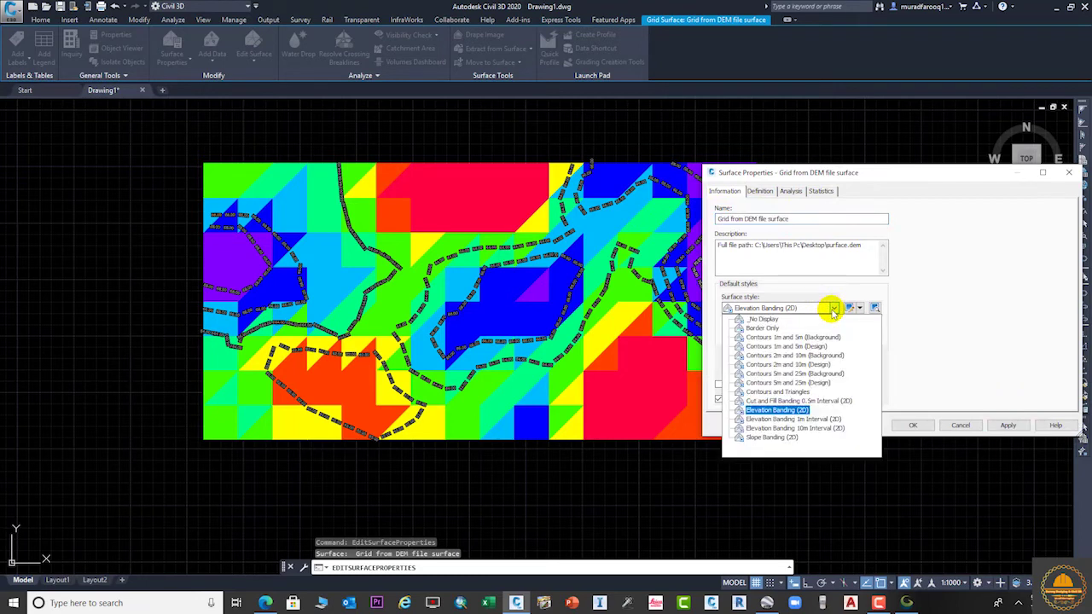
{"action": "left_click", "coordinate": [802, 420]}
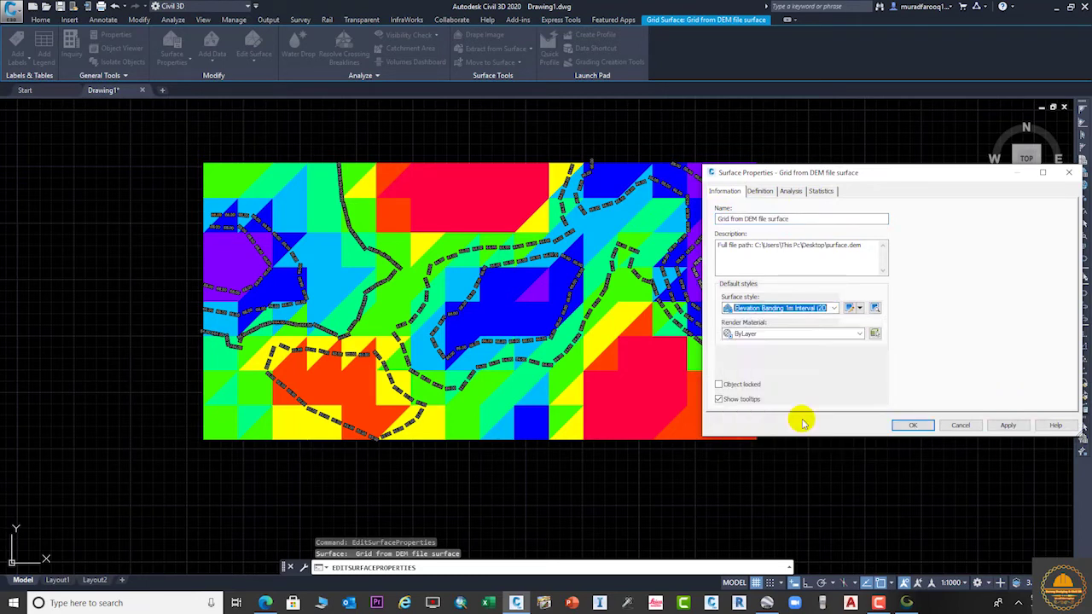
{"action": "left_click", "coordinate": [1008, 425]}
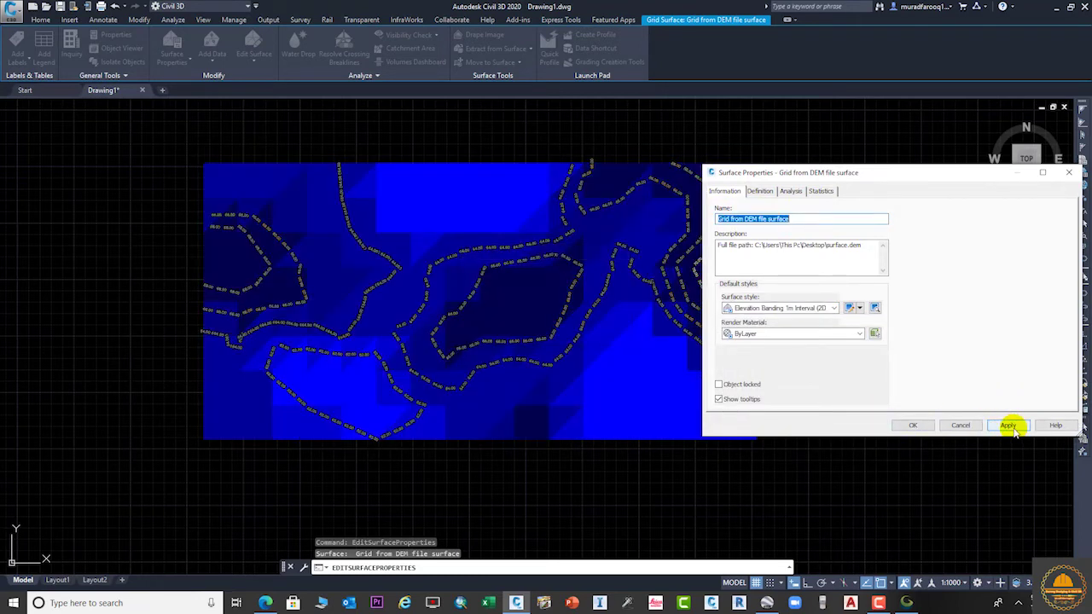
Step: Apply the Slope Banding (2D) surface style to the grid surface
{"action": "left_click", "coordinate": [833, 309]}
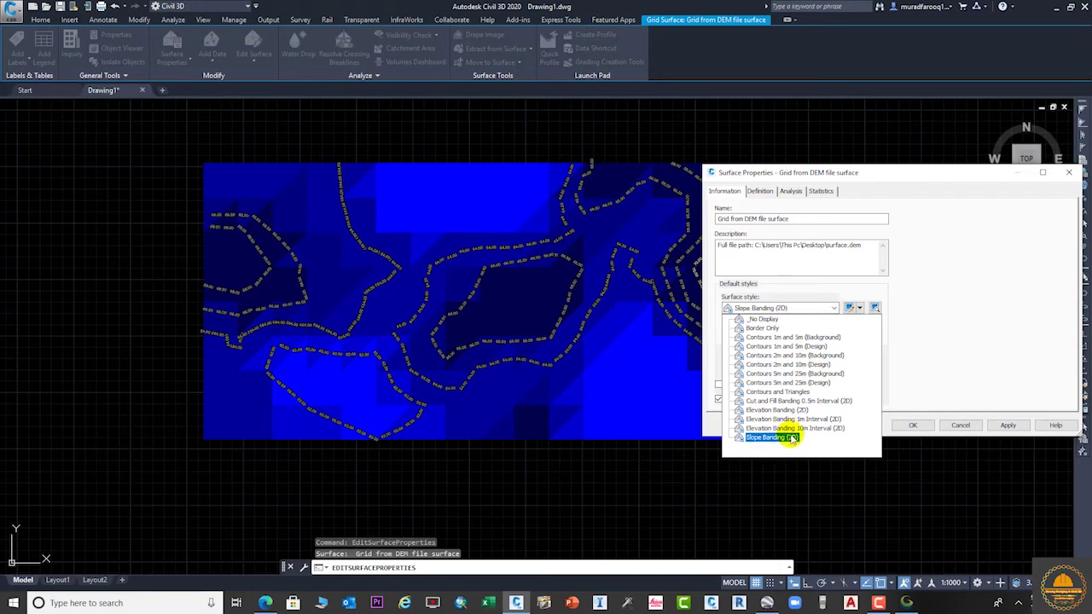
{"action": "left_click", "coordinate": [774, 438]}
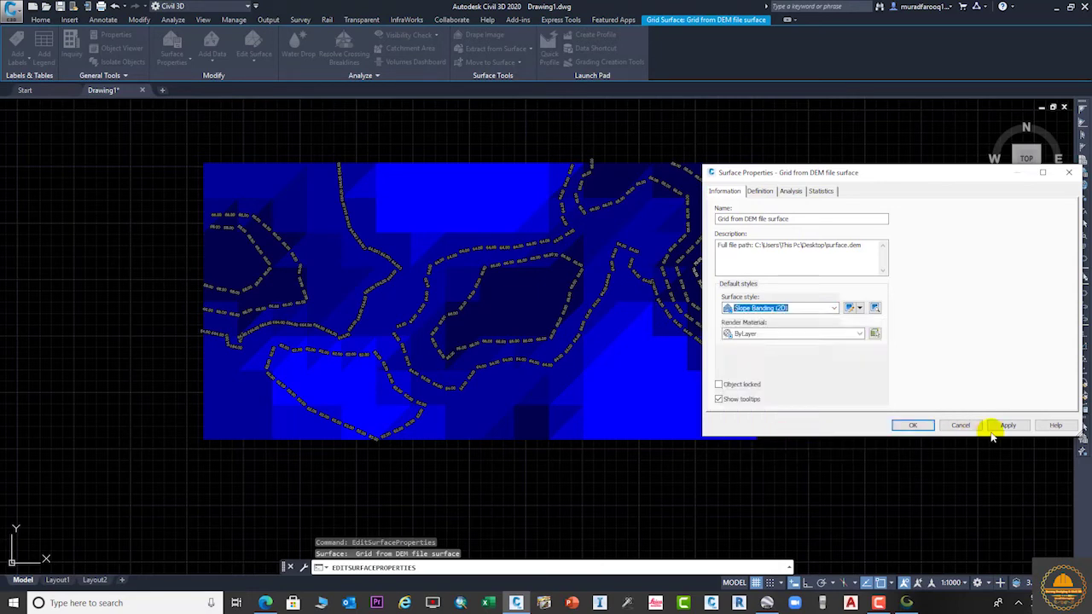
{"action": "left_click", "coordinate": [1021, 424]}
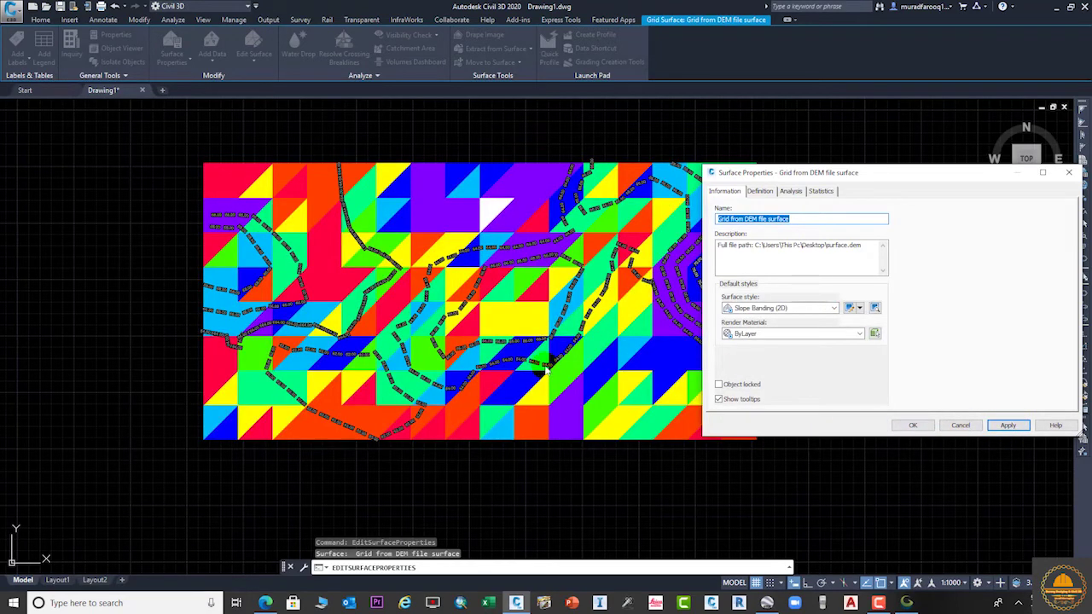
Step: Apply the Border Only surface style to the grid surface
{"action": "left_click", "coordinate": [830, 309]}
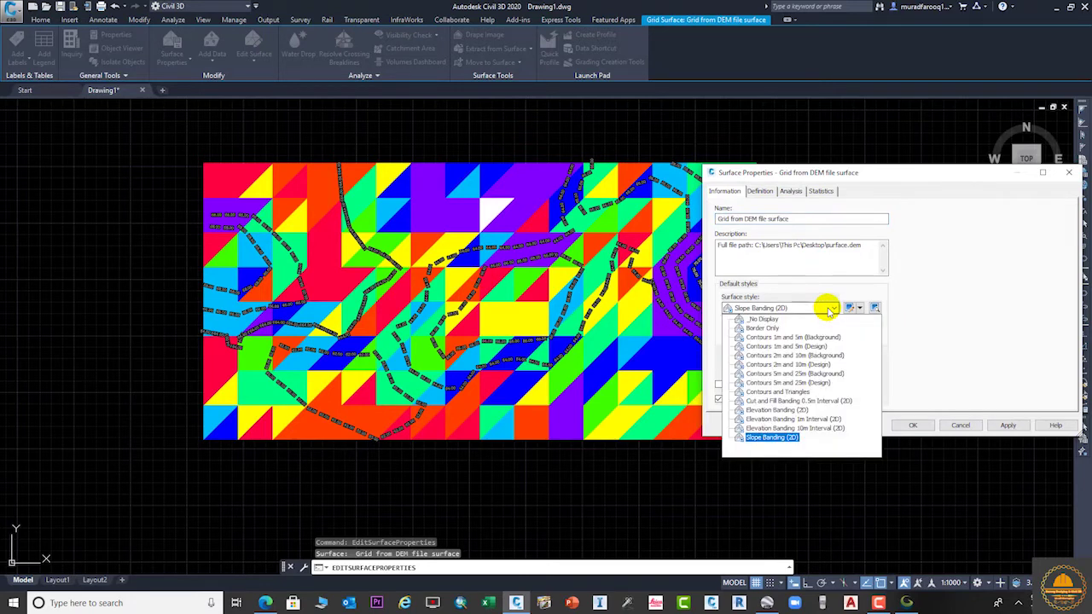
{"action": "left_click", "coordinate": [765, 329]}
{"action": "left_click", "coordinate": [1009, 424]}
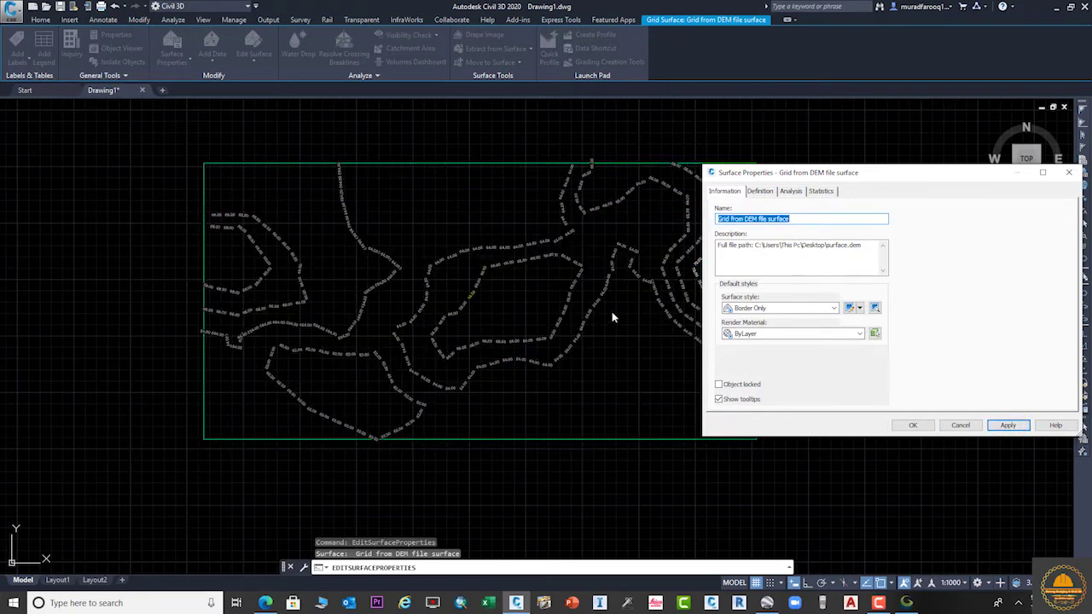
Step: Apply the Contours 1m and 5m (Background) surface style to the grid surface
{"action": "left_click", "coordinate": [839, 307]}
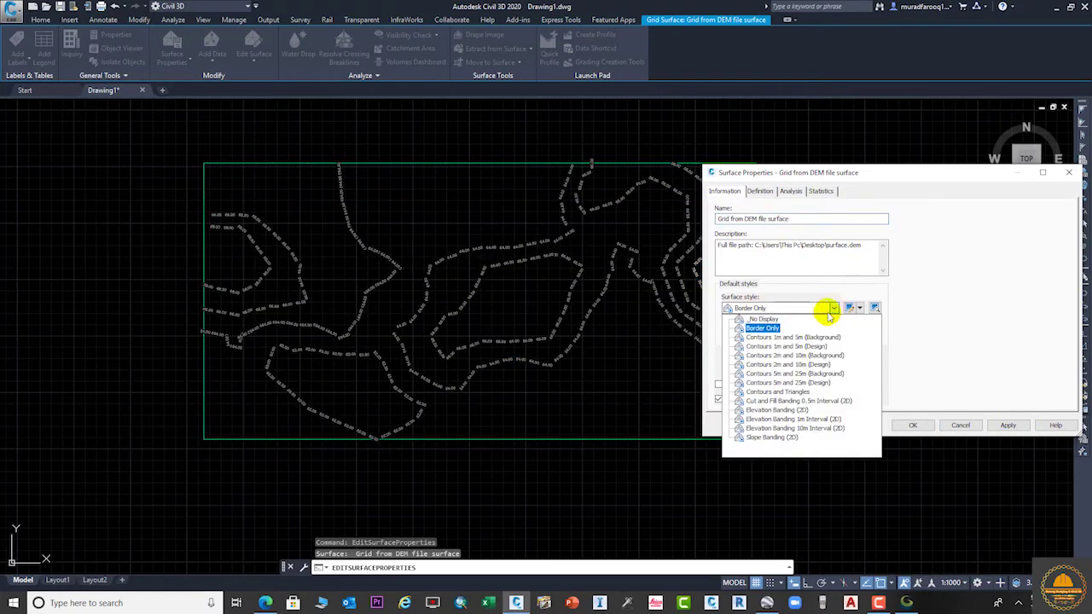
{"action": "left_click", "coordinate": [797, 339]}
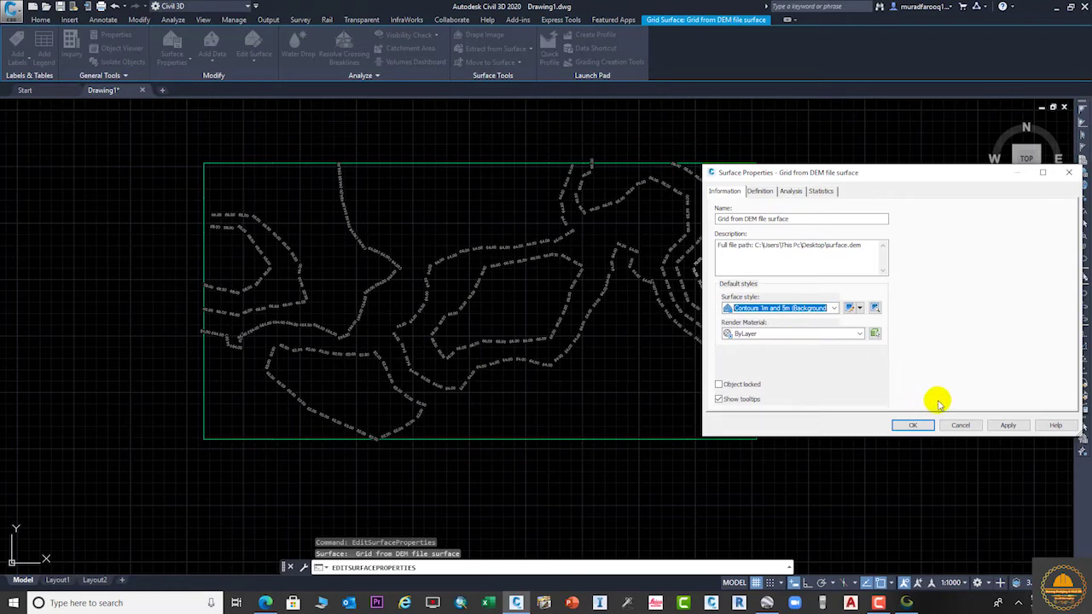
{"action": "left_click", "coordinate": [1007, 425]}
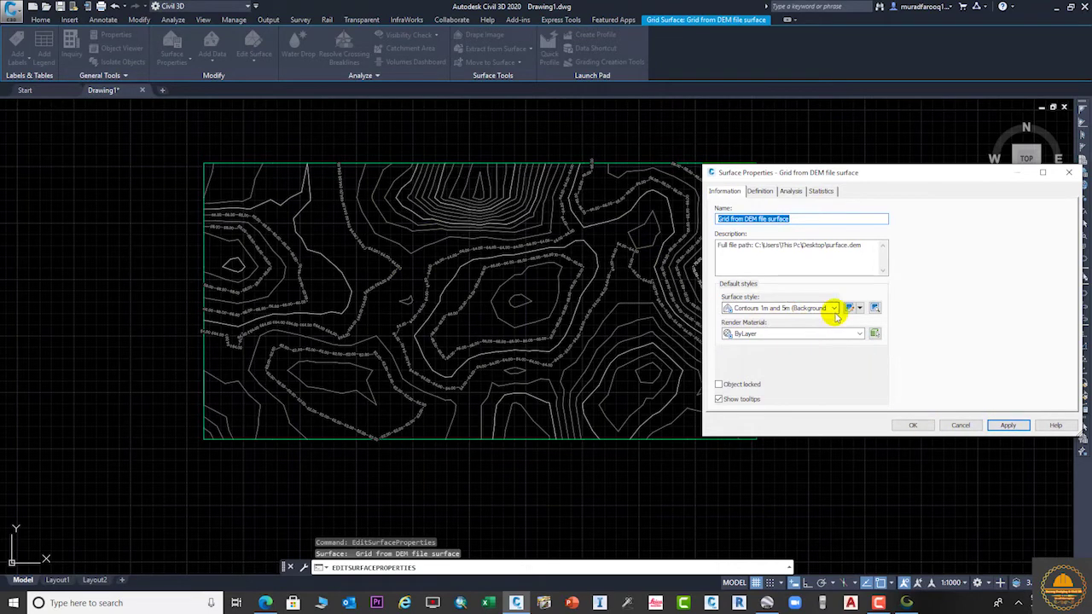
Step: Apply the Cut and Fill Banding 0.5m Interval (2D) surface style to the grid surface
{"action": "left_click", "coordinate": [833, 308]}
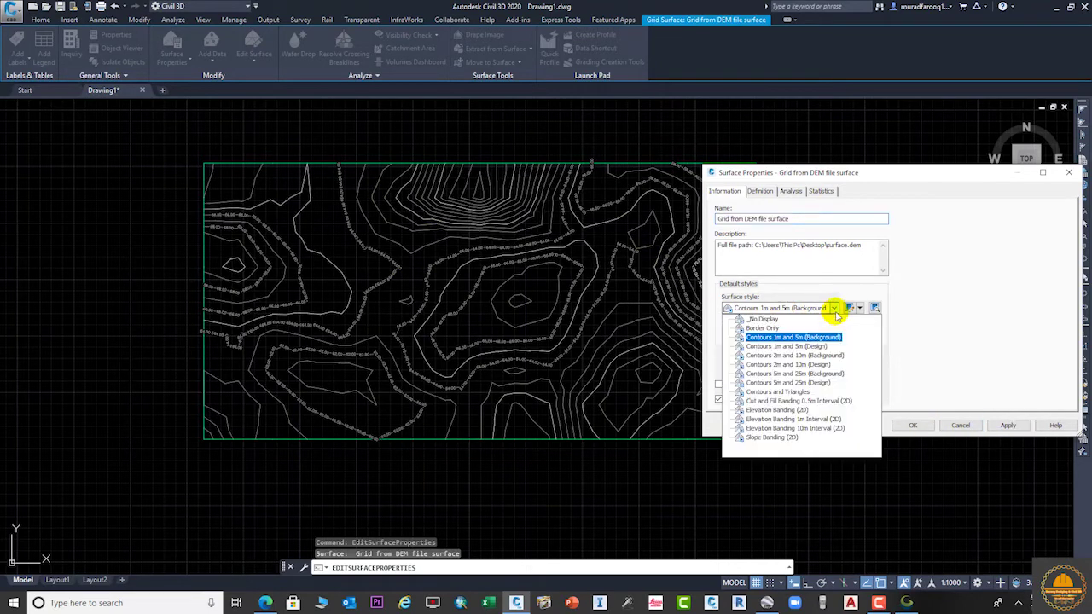
{"action": "left_click", "coordinate": [802, 401]}
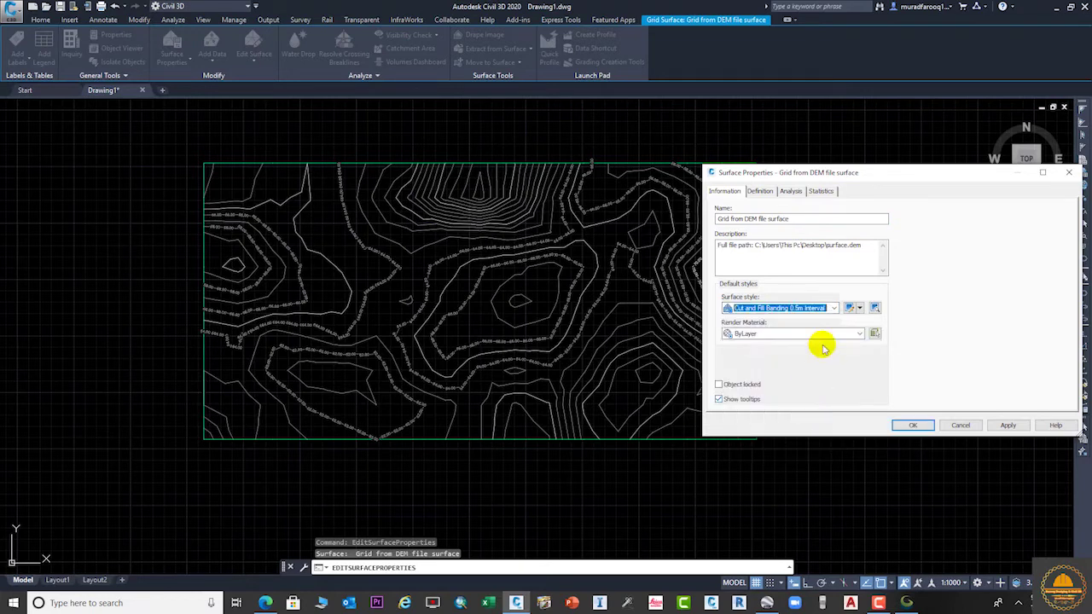
{"action": "left_click", "coordinate": [1005, 424]}
Step: Switch the grid surface back to the Elevation Banding (2D) surface style
{"action": "left_click", "coordinate": [833, 308]}
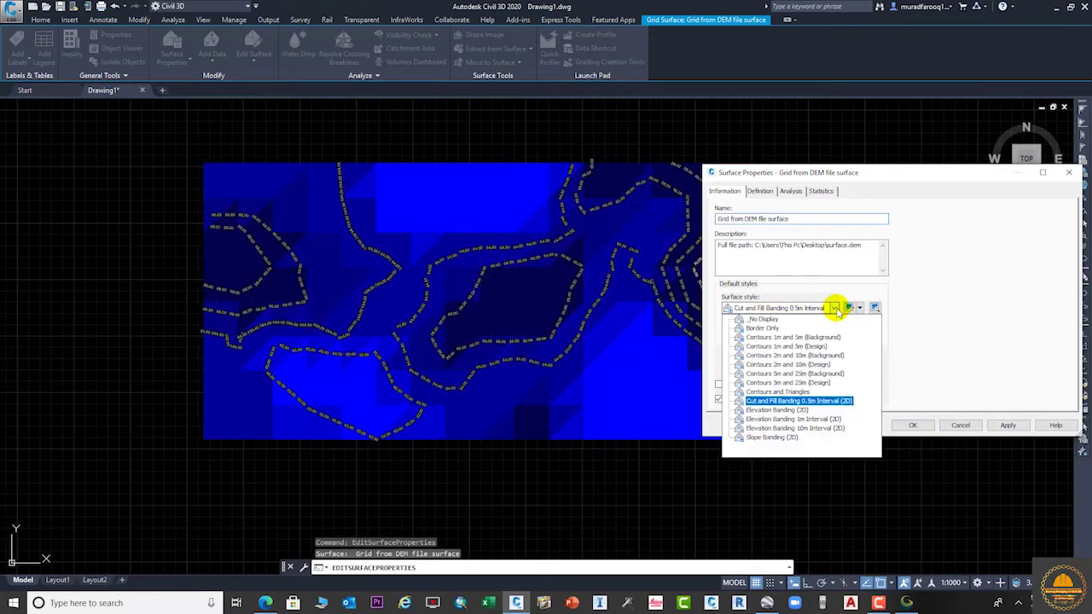
{"action": "left_click", "coordinate": [797, 414]}
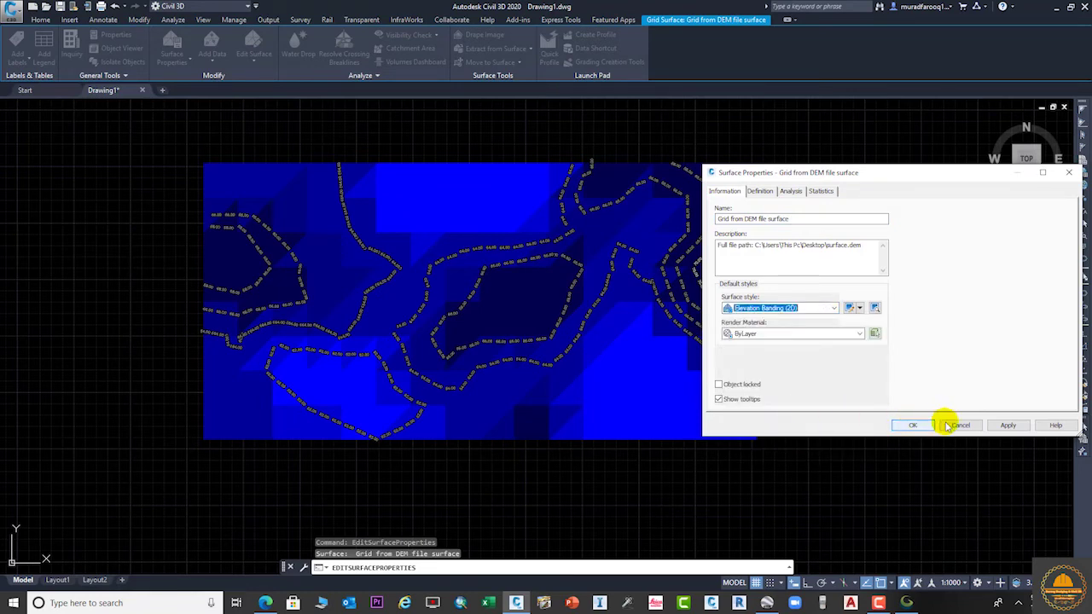
{"action": "left_click", "coordinate": [1007, 424]}
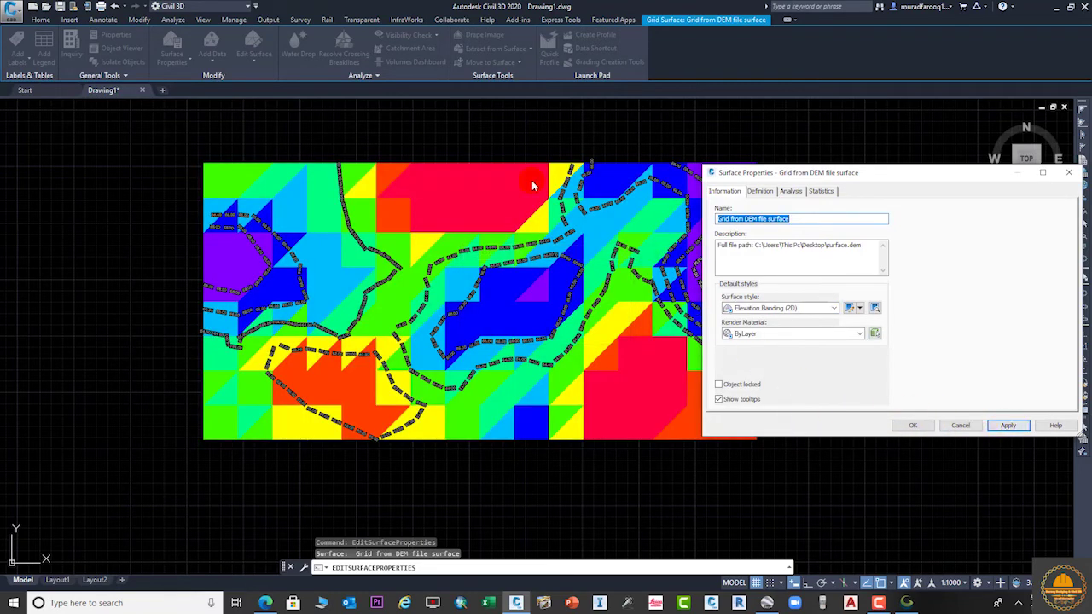
Step: Examine the surface's definition options for build, data operations and edit operations, plus its levels analysis settings
{"action": "left_click", "coordinate": [759, 191]}
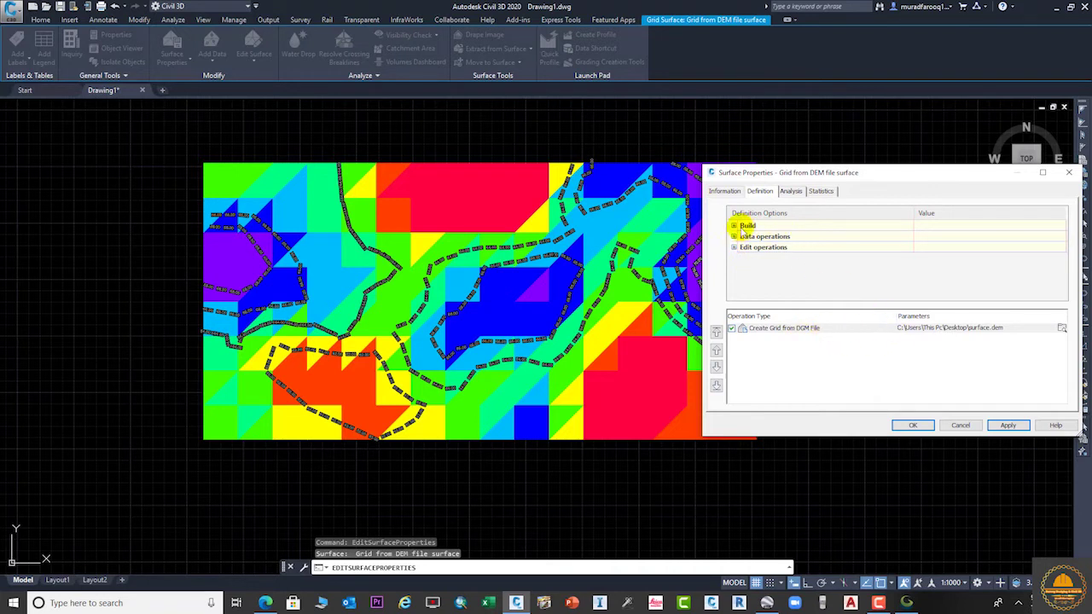
{"action": "left_click", "coordinate": [734, 225]}
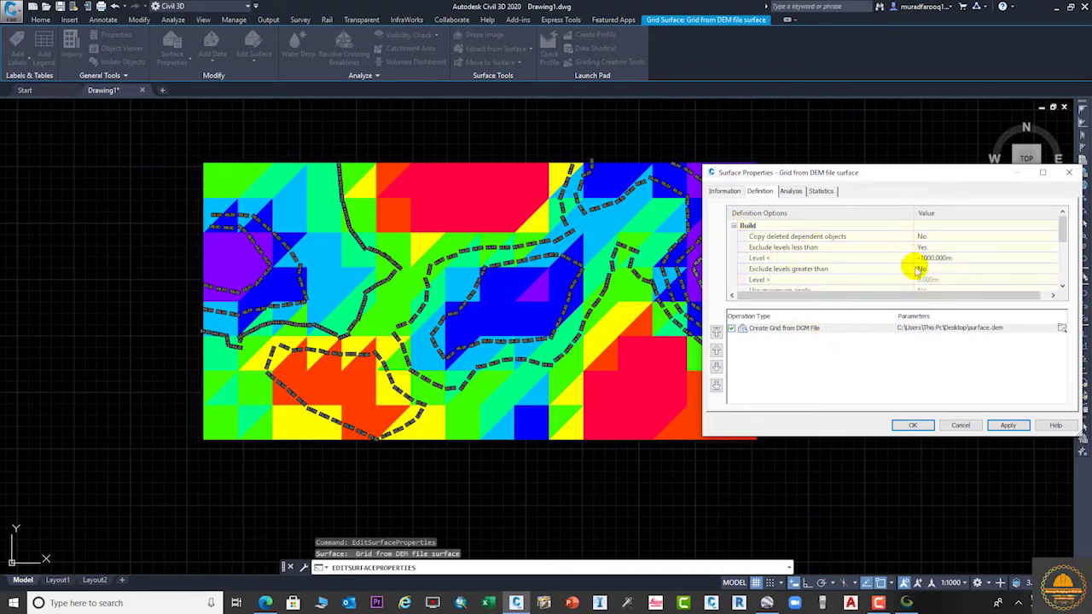
{"action": "scroll", "coordinate": [964, 273], "scroll_direction": "down", "scroll_amount": 1}
{"action": "scroll", "coordinate": [968, 275], "scroll_direction": "down", "scroll_amount": 2}
{"action": "scroll", "coordinate": [947, 273], "scroll_direction": "up", "scroll_amount": 4}
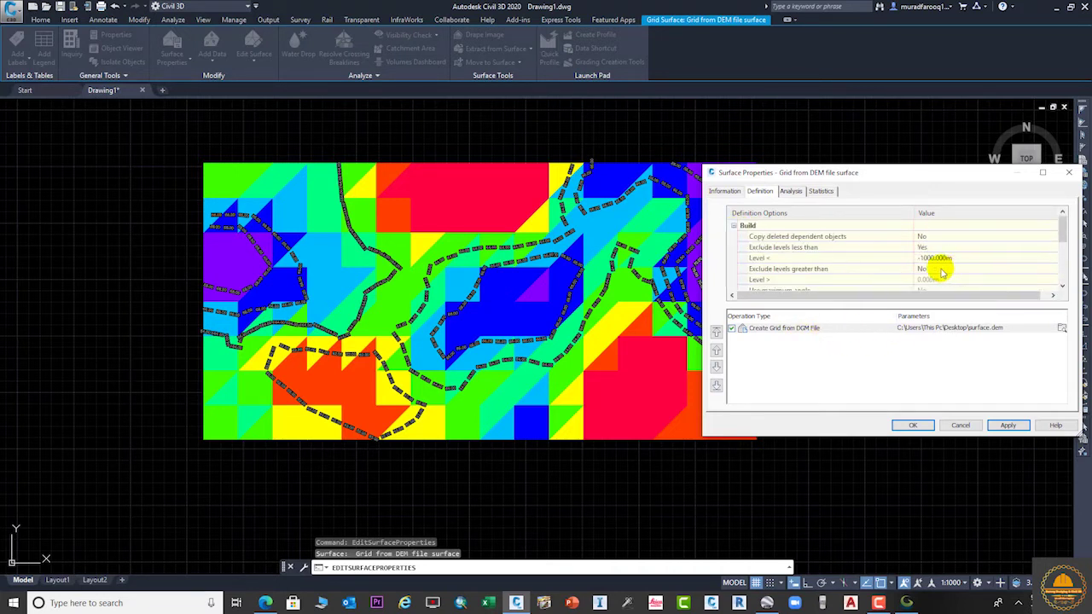
{"action": "left_click", "coordinate": [734, 226]}
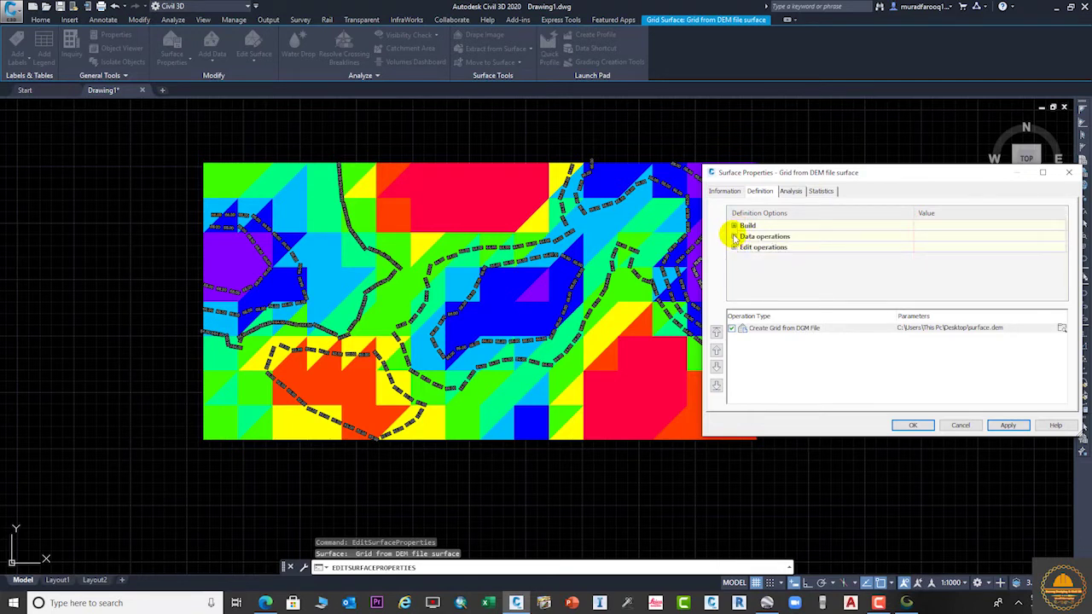
{"action": "left_click", "coordinate": [735, 237]}
{"action": "scroll", "coordinate": [927, 253], "scroll_direction": "down", "scroll_amount": 2}
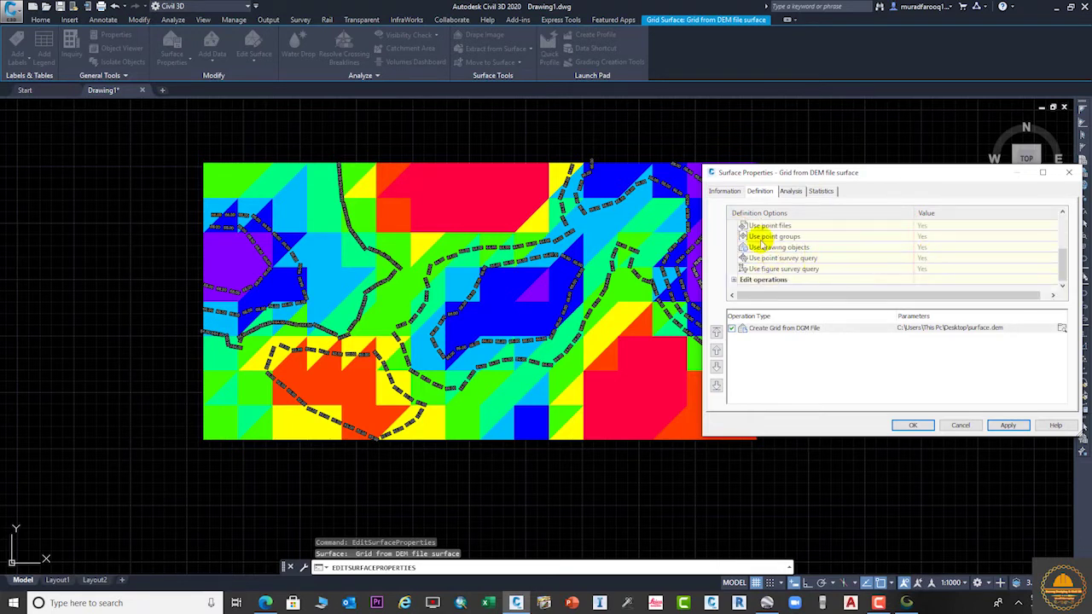
{"action": "left_click", "coordinate": [735, 282]}
{"action": "scroll", "coordinate": [772, 260], "scroll_direction": "down", "scroll_amount": 2}
{"action": "scroll", "coordinate": [772, 226], "scroll_direction": "up", "scroll_amount": 3}
{"action": "left_click", "coordinate": [793, 191]}
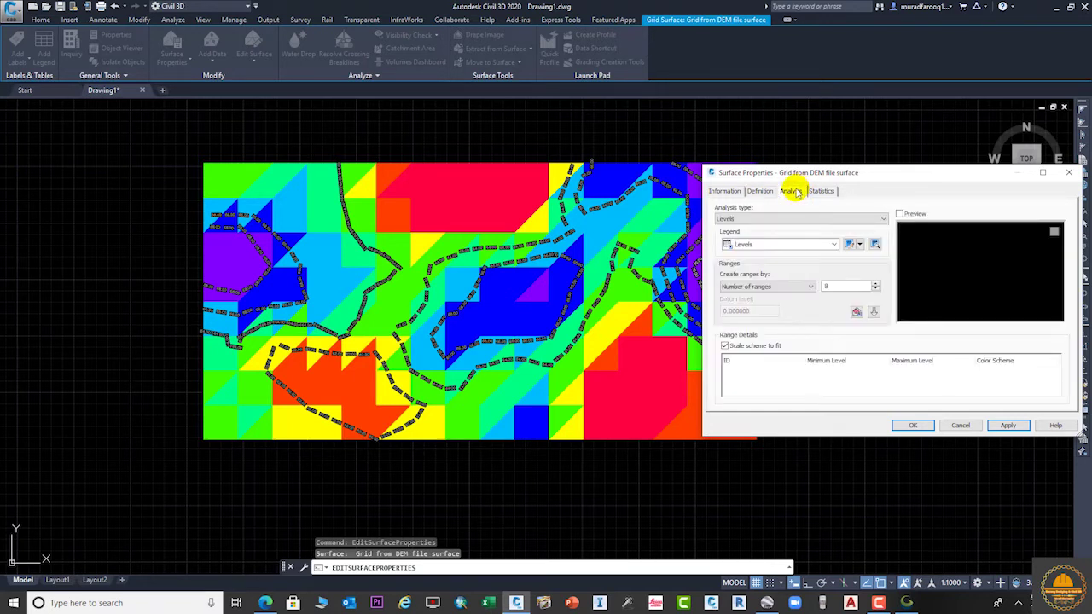
{"action": "left_click", "coordinate": [835, 245]}
{"action": "left_click", "coordinate": [836, 246]}
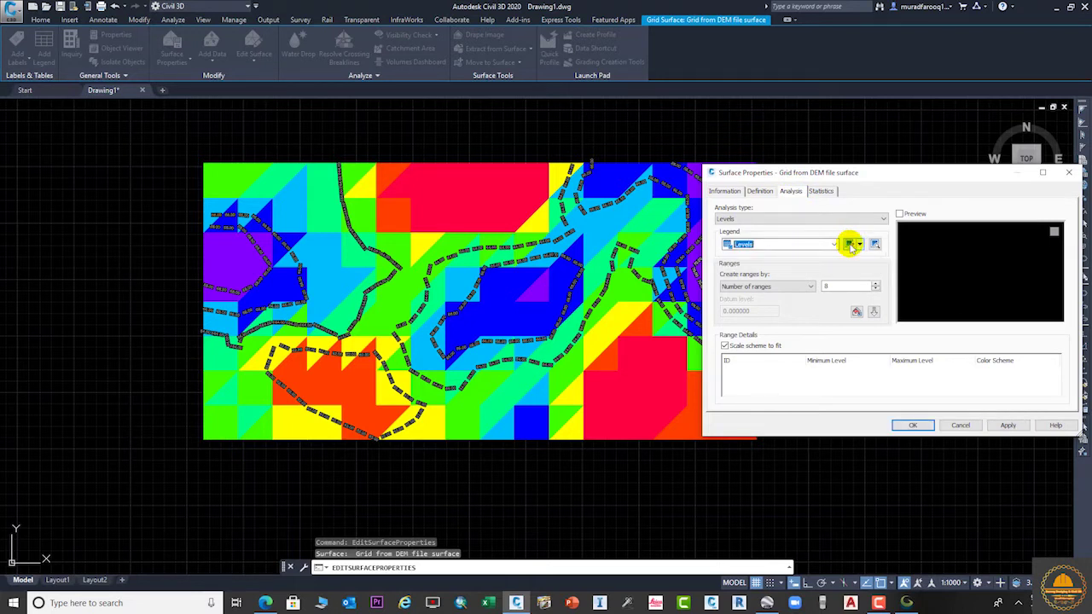
Step: Review the surface's general statistics, including minimum and maximum level, and its extended and grid statistics
{"action": "left_click", "coordinate": [821, 191]}
{"action": "left_click", "coordinate": [723, 226]}
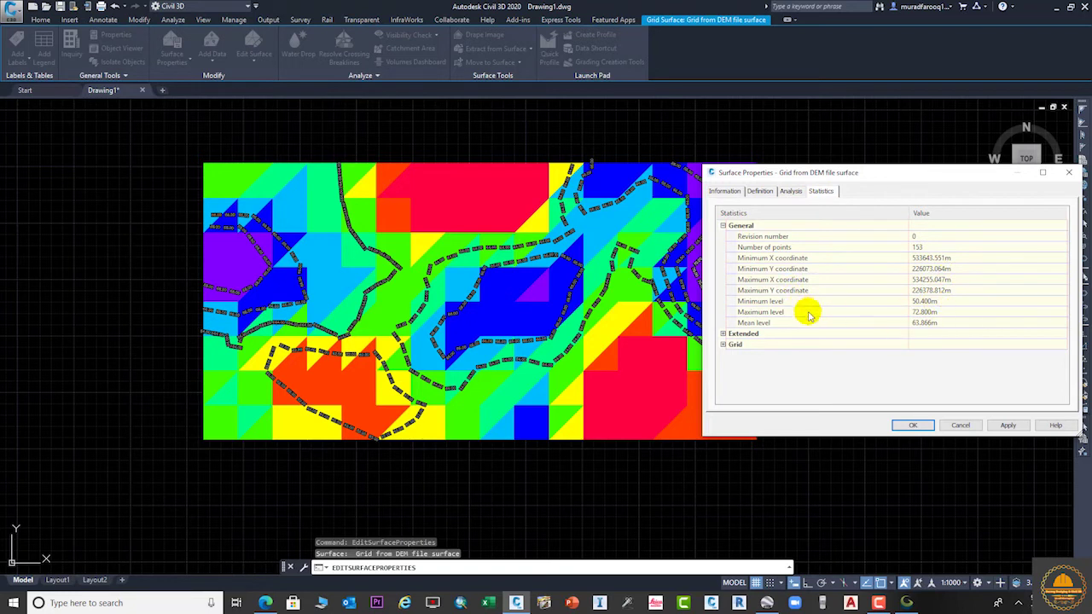
{"action": "left_click", "coordinate": [925, 301]}
{"action": "left_click", "coordinate": [959, 311]}
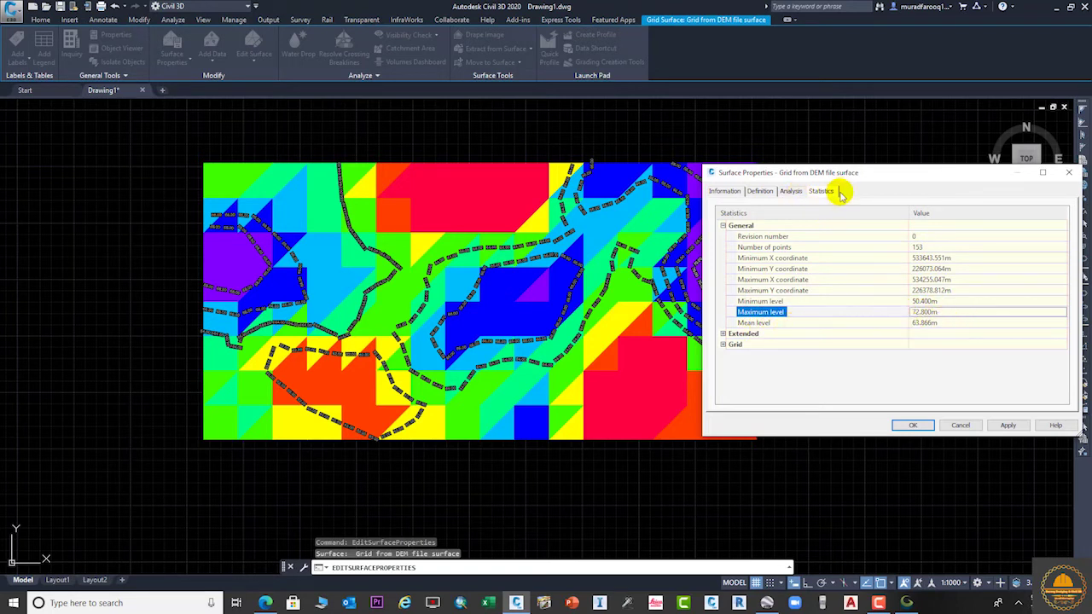
{"action": "left_click", "coordinate": [723, 226]}
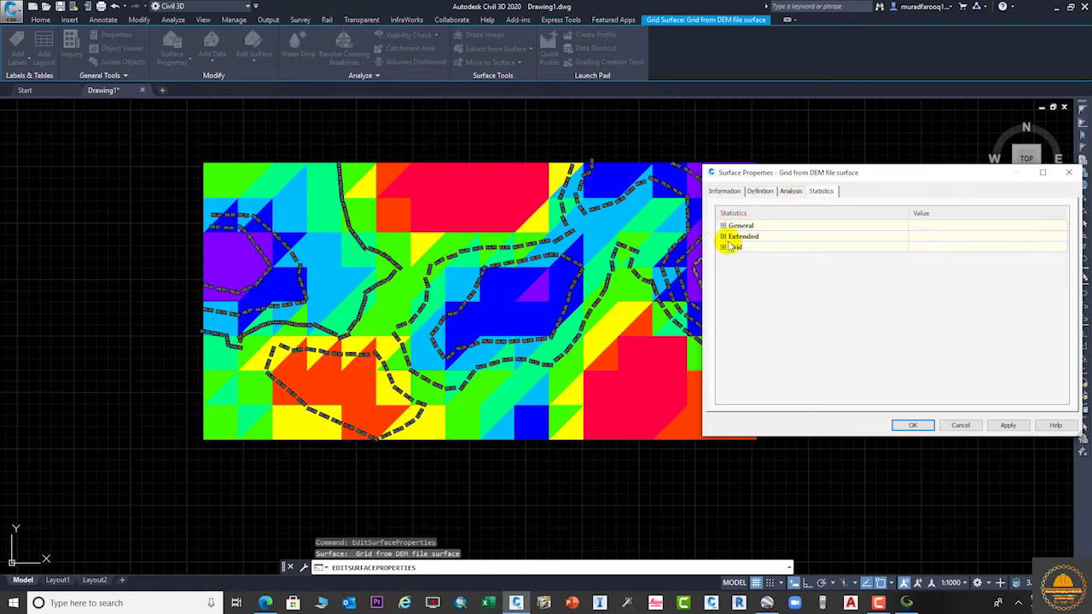
{"action": "left_click", "coordinate": [724, 236]}
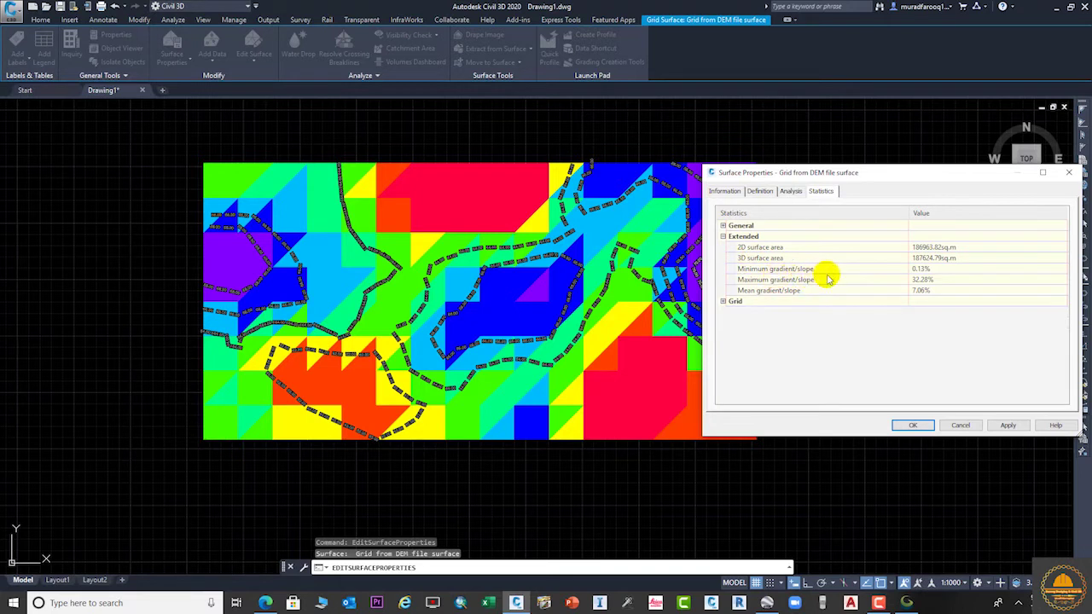
{"action": "left_click", "coordinate": [723, 236]}
{"action": "left_click", "coordinate": [723, 248]}
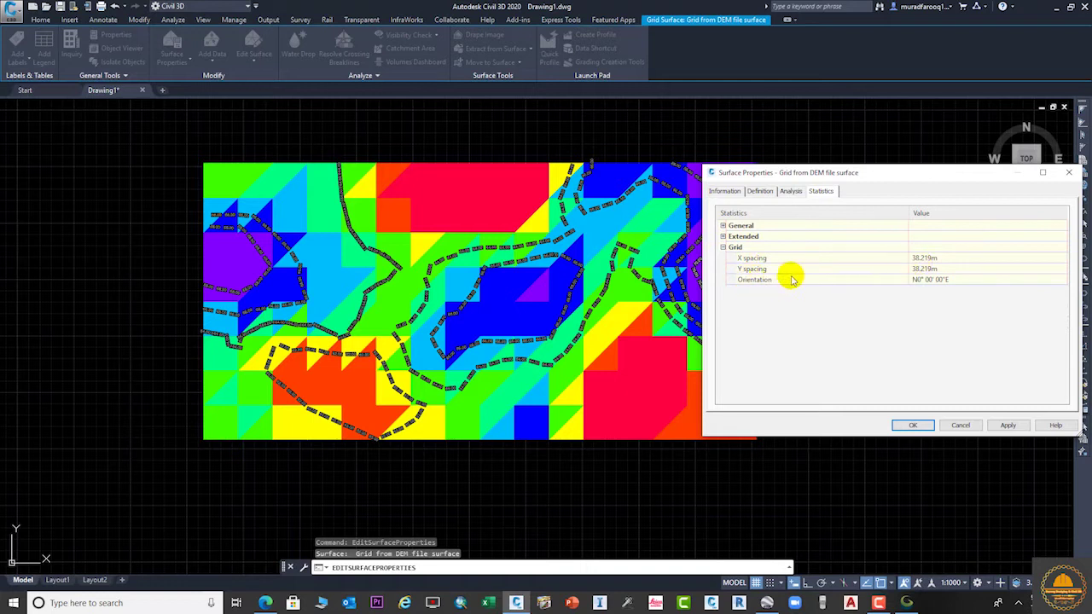
{"action": "left_click", "coordinate": [722, 247]}
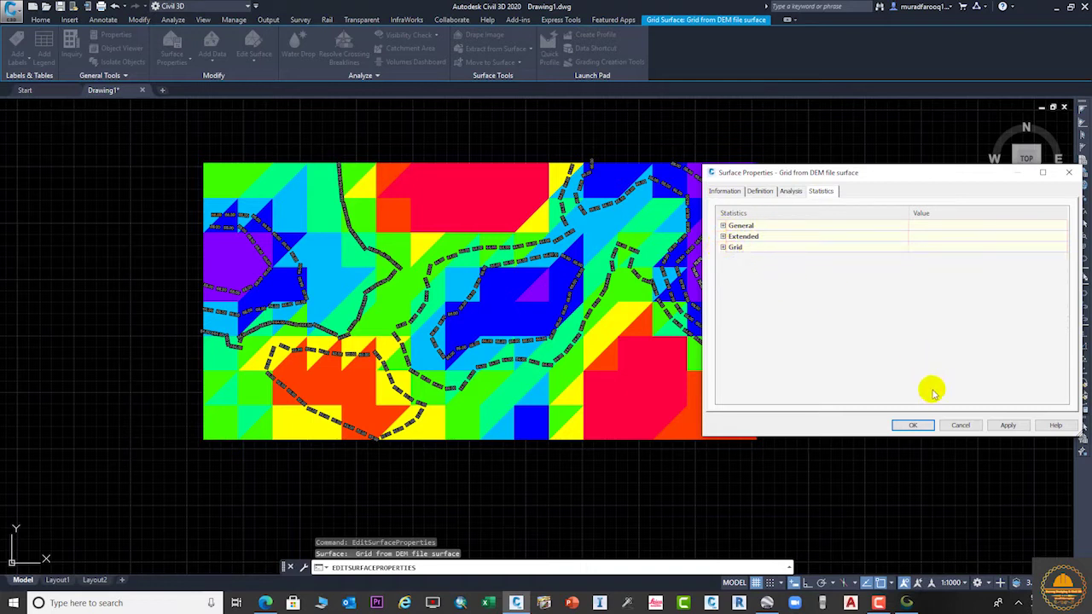
{"action": "left_click", "coordinate": [1009, 424]}
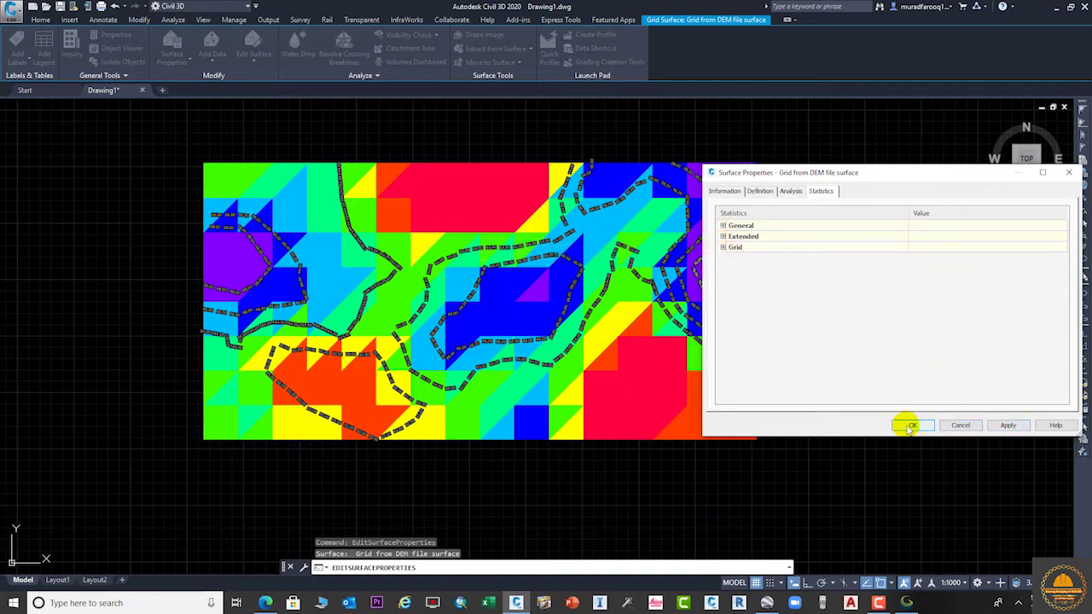
Step: Set the grid surface's style to Contours 1m and 5m (Background) and close its properties with the change accepted
{"action": "left_click", "coordinate": [724, 191]}
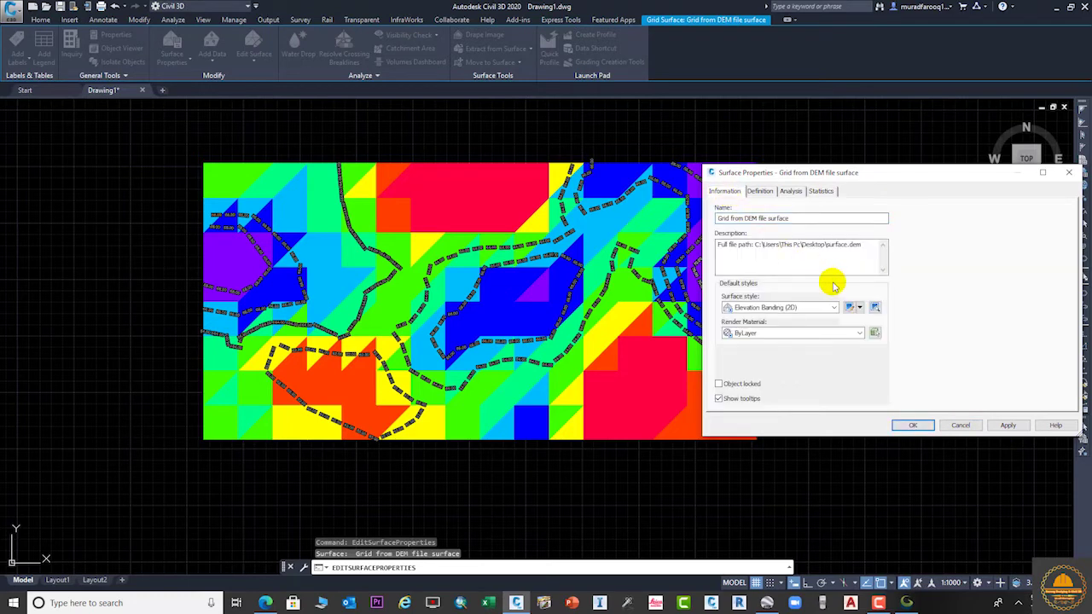
{"action": "left_click", "coordinate": [833, 307]}
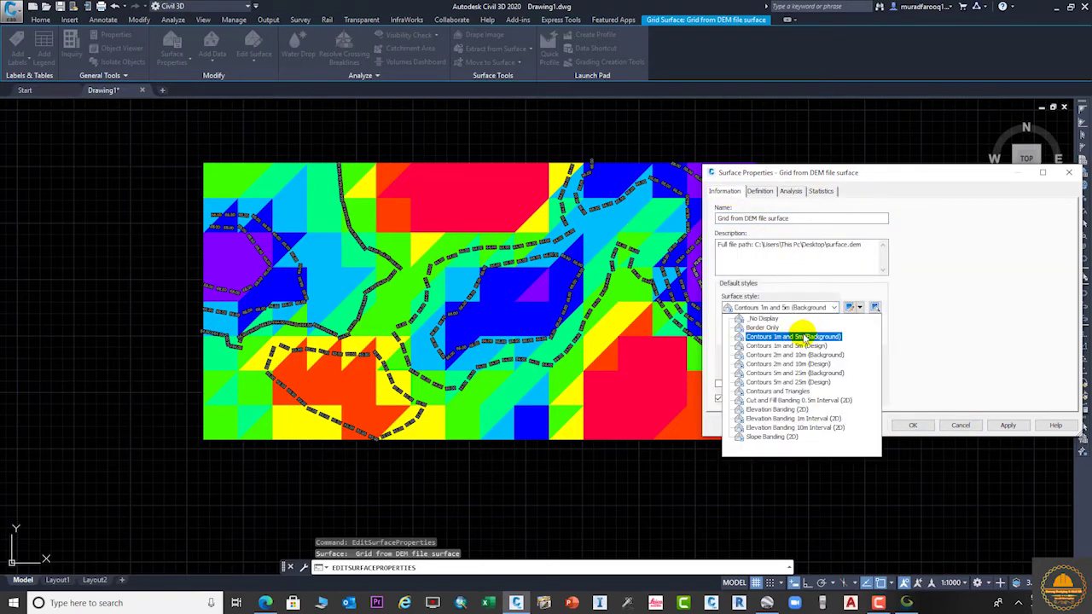
{"action": "left_click", "coordinate": [802, 336]}
{"action": "left_click", "coordinate": [1009, 425]}
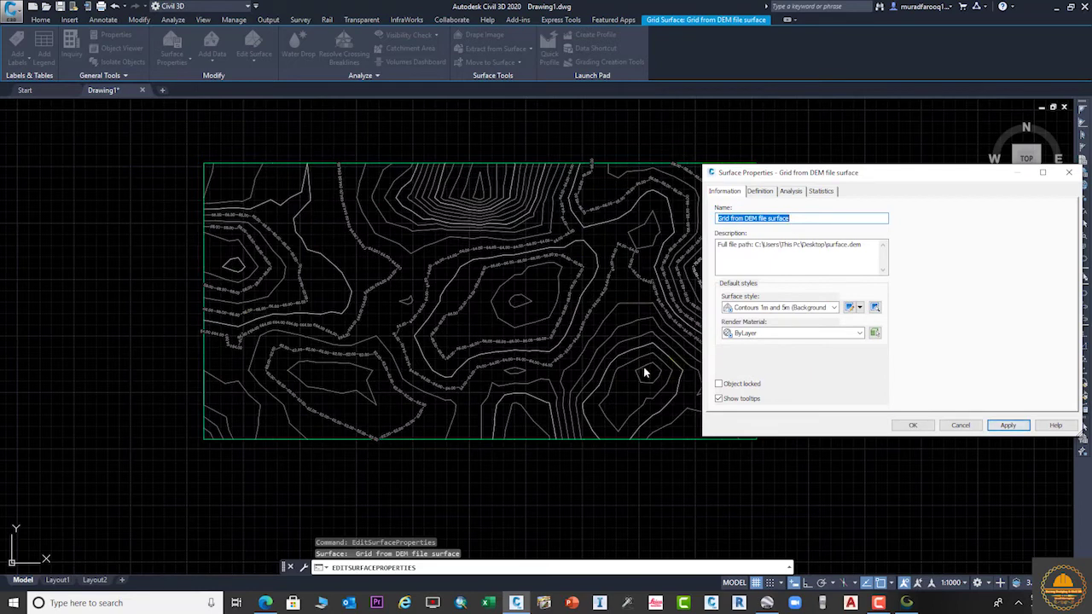
{"action": "left_click", "coordinate": [914, 425]}
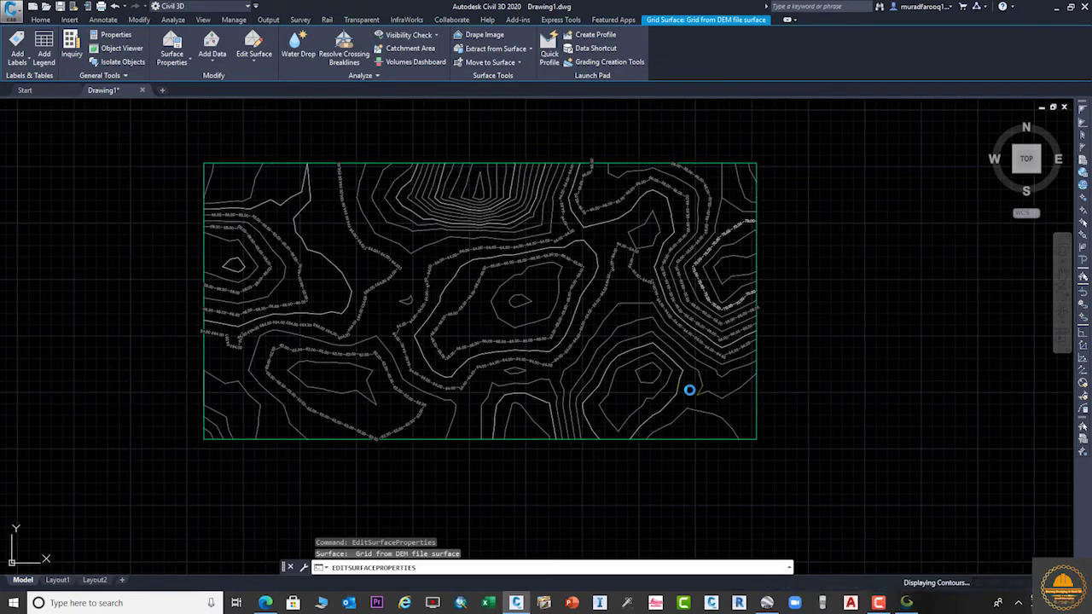
Step: Open the grid surface's style for editing and review its information and border settings
{"action": "left_click", "coordinate": [690, 389]}
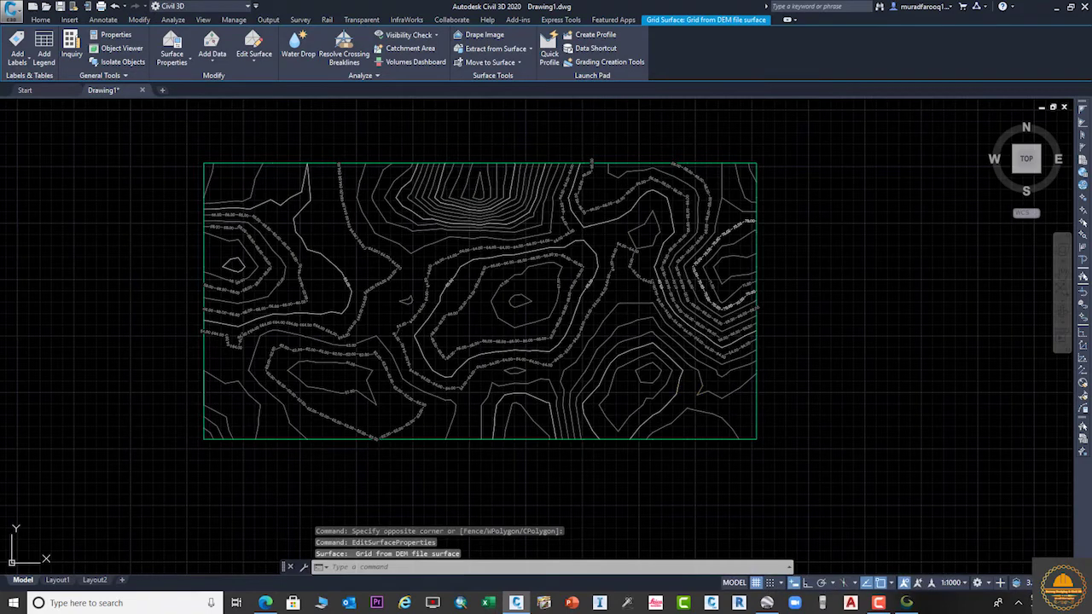
{"action": "left_click_drag", "start_coordinate": [662, 401], "coordinate": [619, 366]}
{"action": "right_click", "coordinate": [620, 367]}
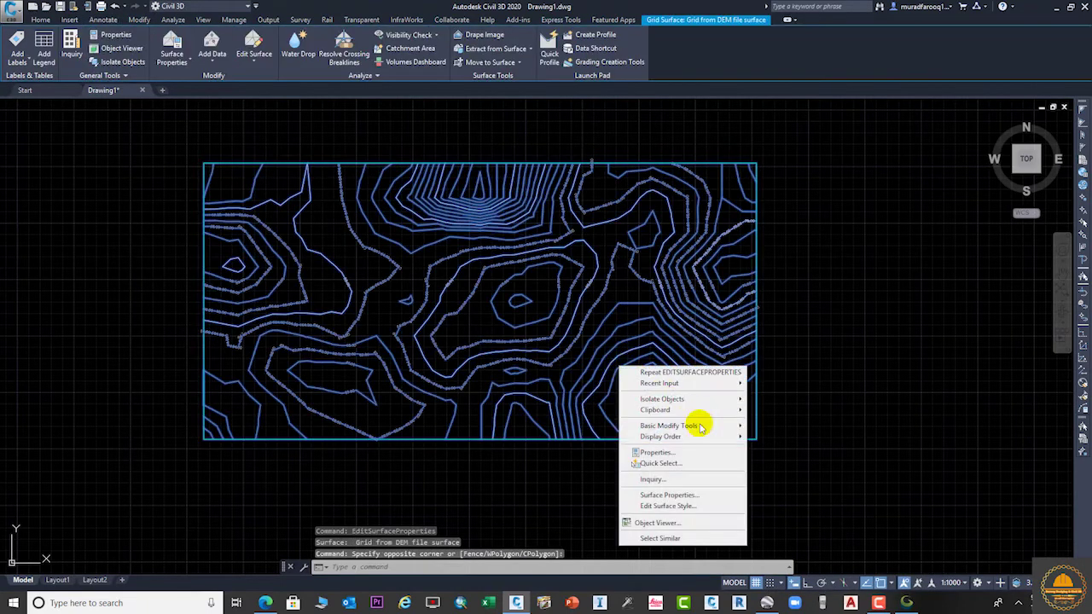
{"action": "left_click", "coordinate": [674, 505]}
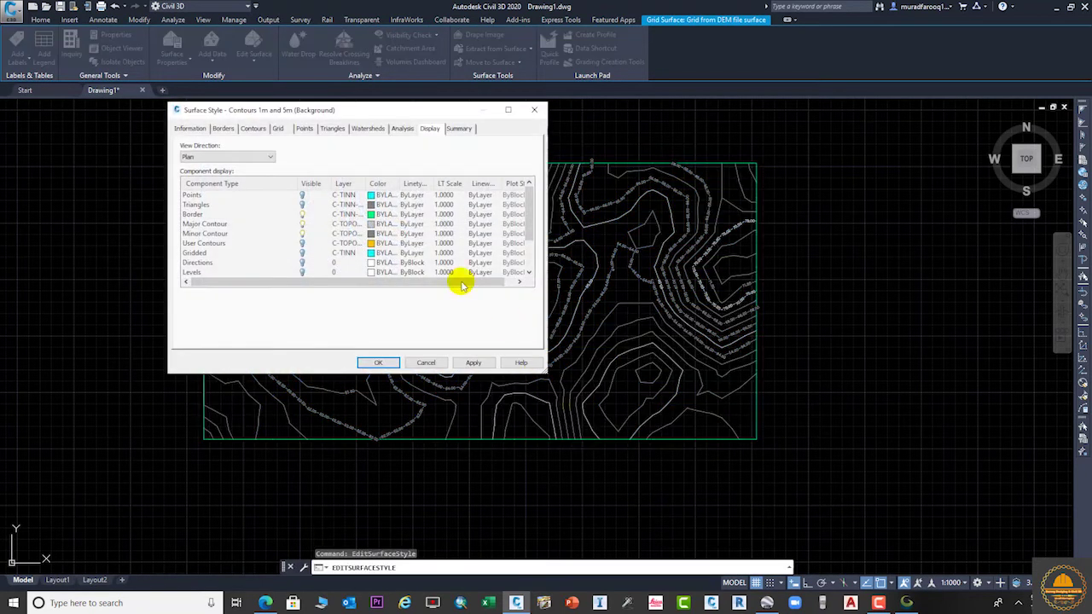
{"action": "left_click", "coordinate": [189, 129]}
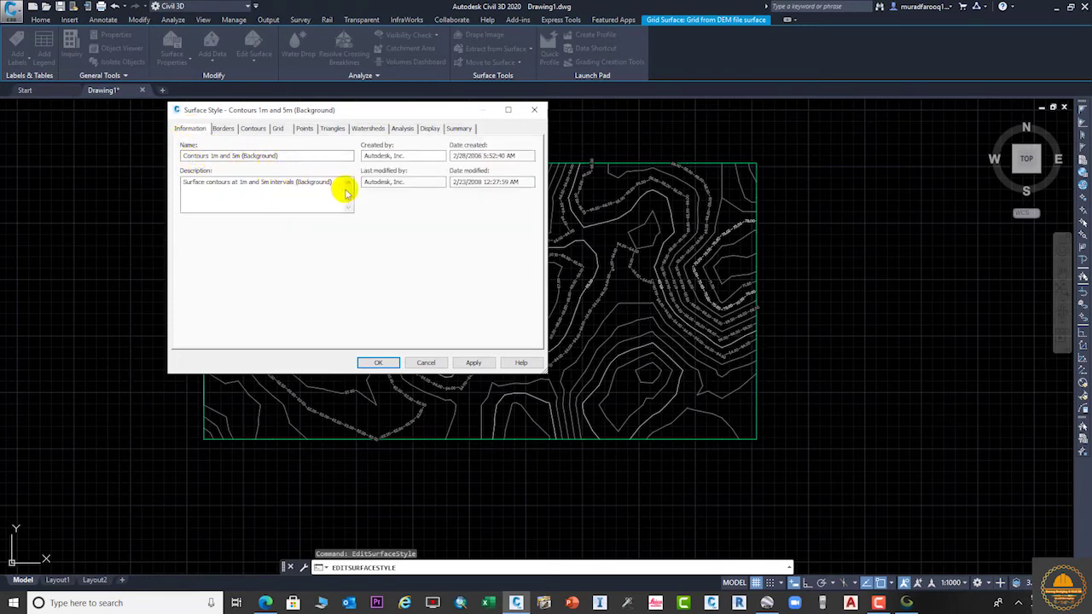
{"action": "left_click", "coordinate": [223, 128]}
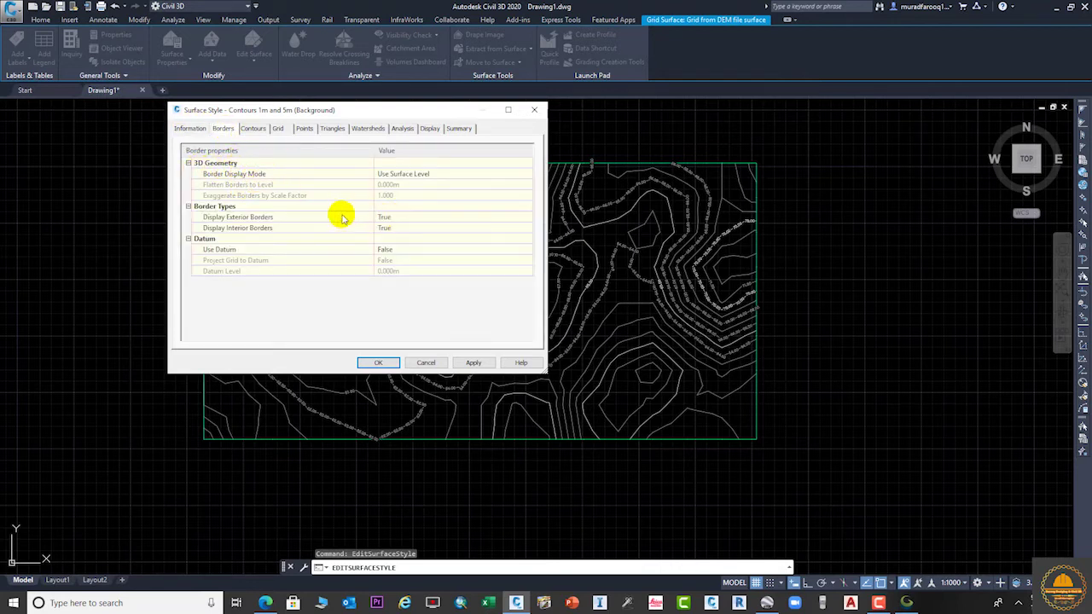
{"action": "left_click", "coordinate": [385, 250]}
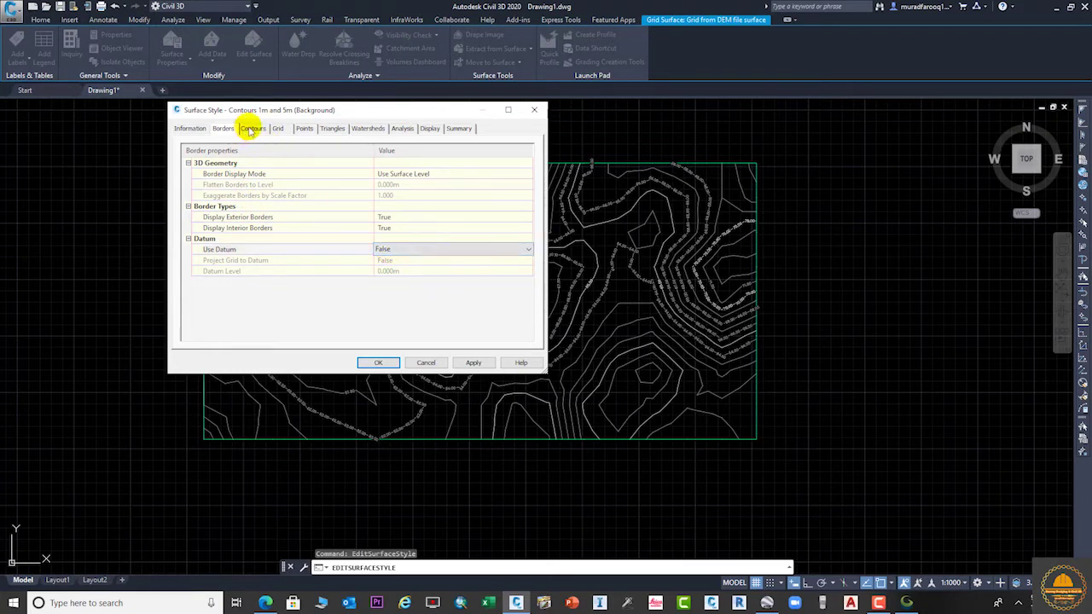
Step: Review the style's contour ranges, legend style and contour interval settings
{"action": "left_click", "coordinate": [253, 128]}
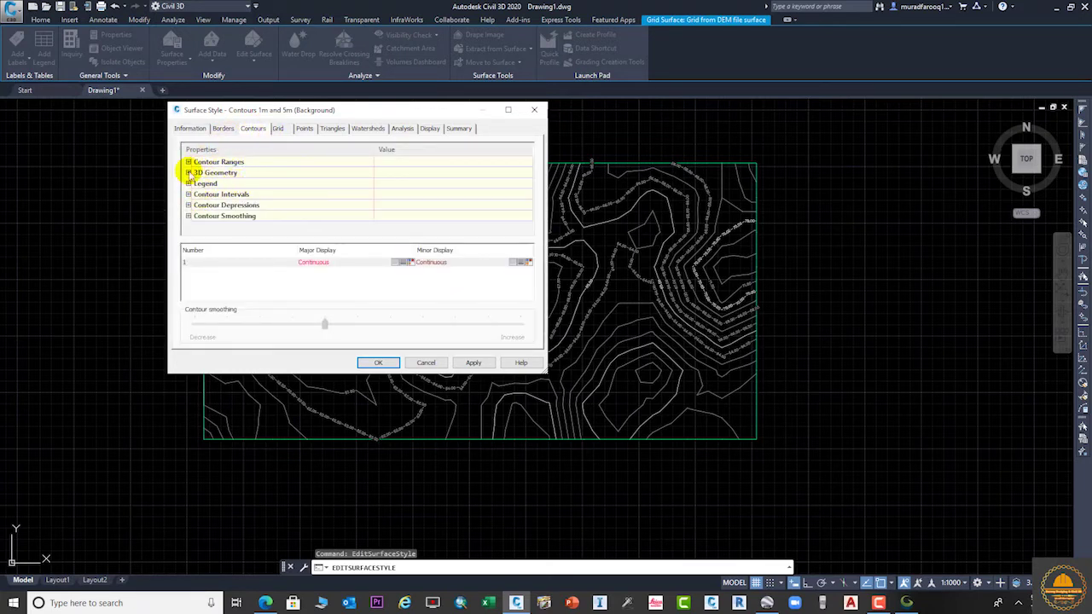
{"action": "left_click", "coordinate": [189, 163]}
{"action": "scroll", "coordinate": [415, 202], "scroll_direction": "down", "scroll_amount": 3}
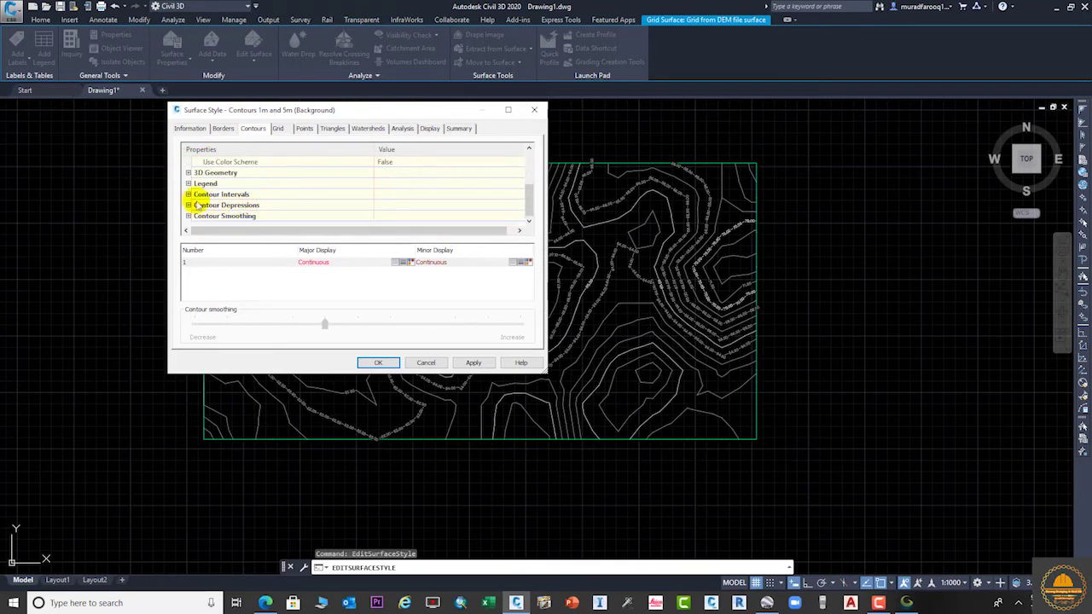
{"action": "left_click", "coordinate": [188, 183]}
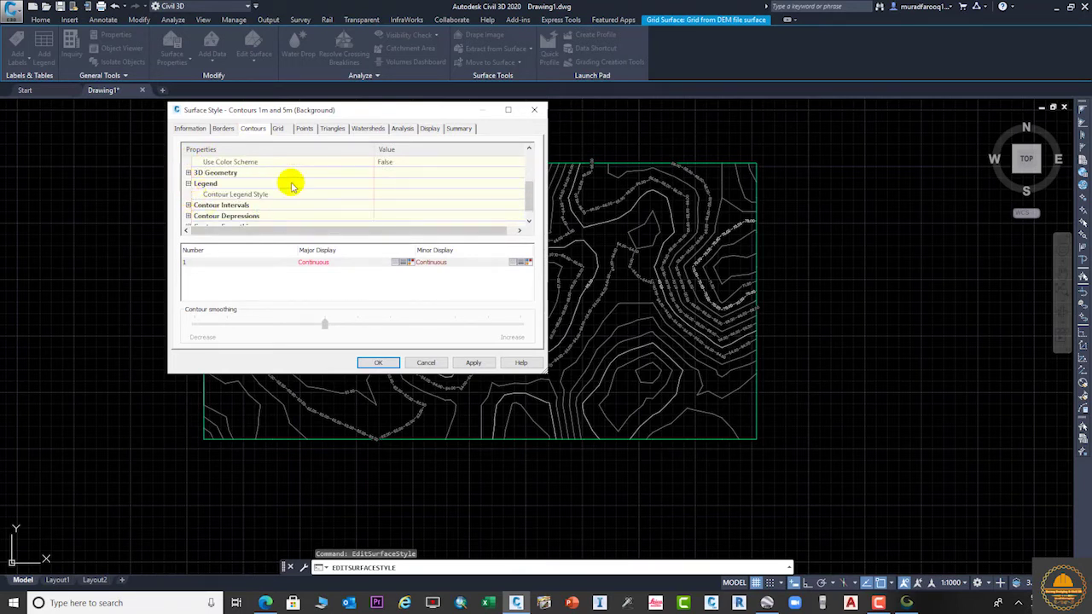
{"action": "left_click", "coordinate": [189, 194]}
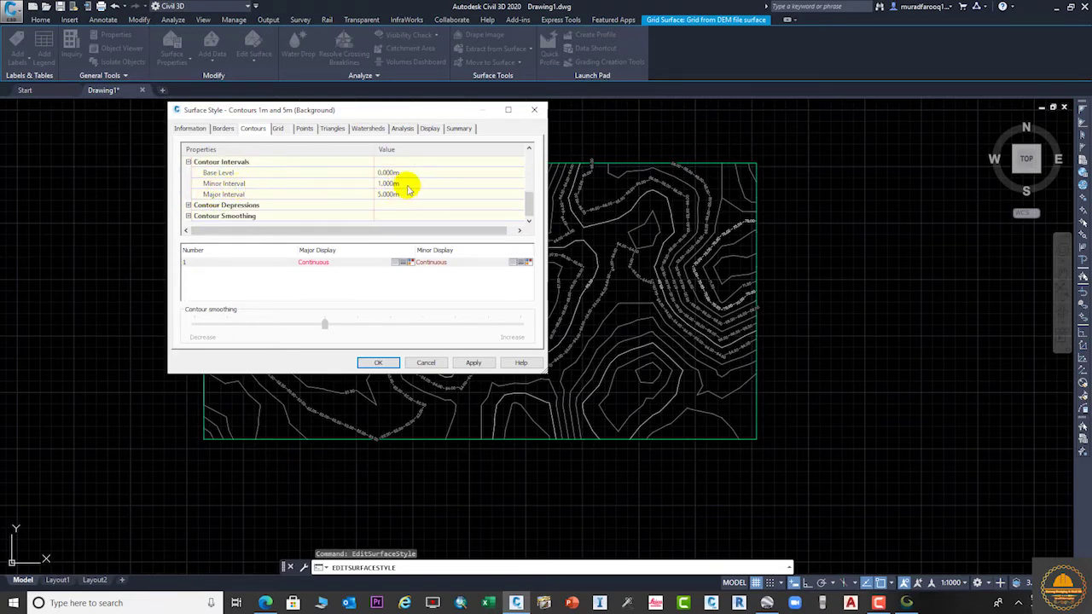
Step: Set the style's minor contour interval to 2 m and major interval to 10 m, and apply the change
{"action": "left_click_drag", "start_coordinate": [447, 109], "coordinate": [348, 121]}
{"action": "left_click_drag", "start_coordinate": [315, 196], "coordinate": [229, 202]}
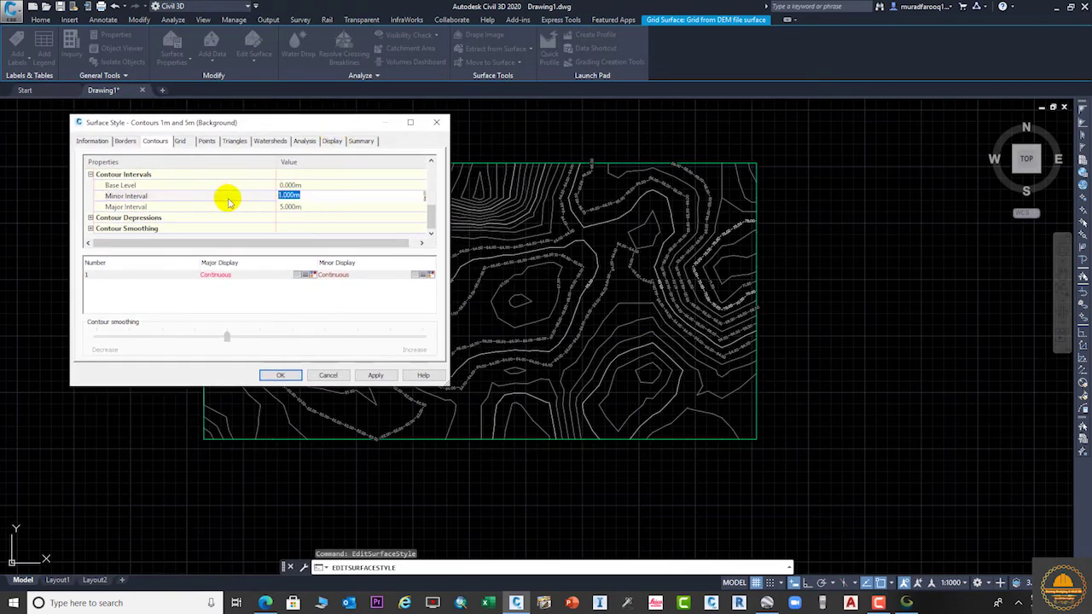
{"action": "type", "text": "2"}
{"action": "left_click_drag", "start_coordinate": [317, 208], "coordinate": [258, 214]}
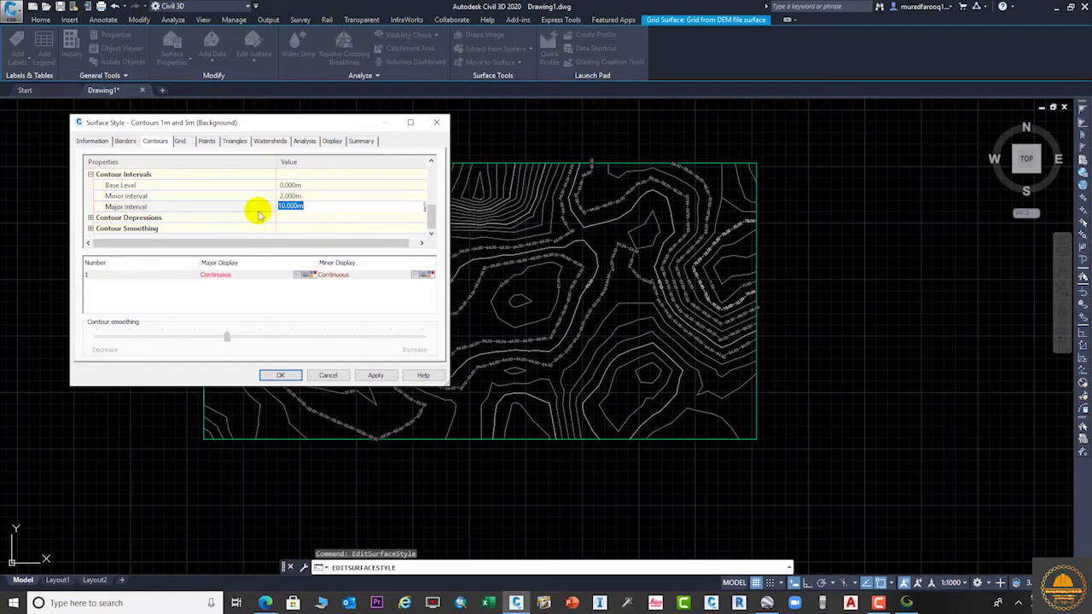
{"action": "left_click", "coordinate": [376, 372]}
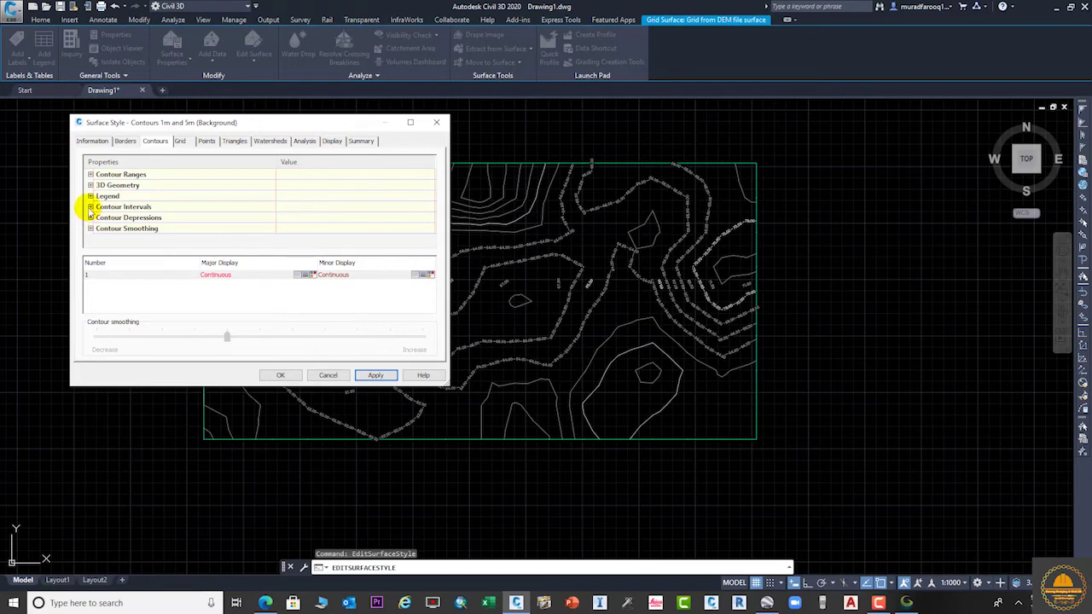
Step: Set the style's minor contour interval to 4 m and major interval to 20 m, and apply the change
{"action": "left_click", "coordinate": [91, 207]}
{"action": "scroll", "coordinate": [299, 209], "scroll_direction": "down", "scroll_amount": 1}
{"action": "left_click", "coordinate": [318, 196]}
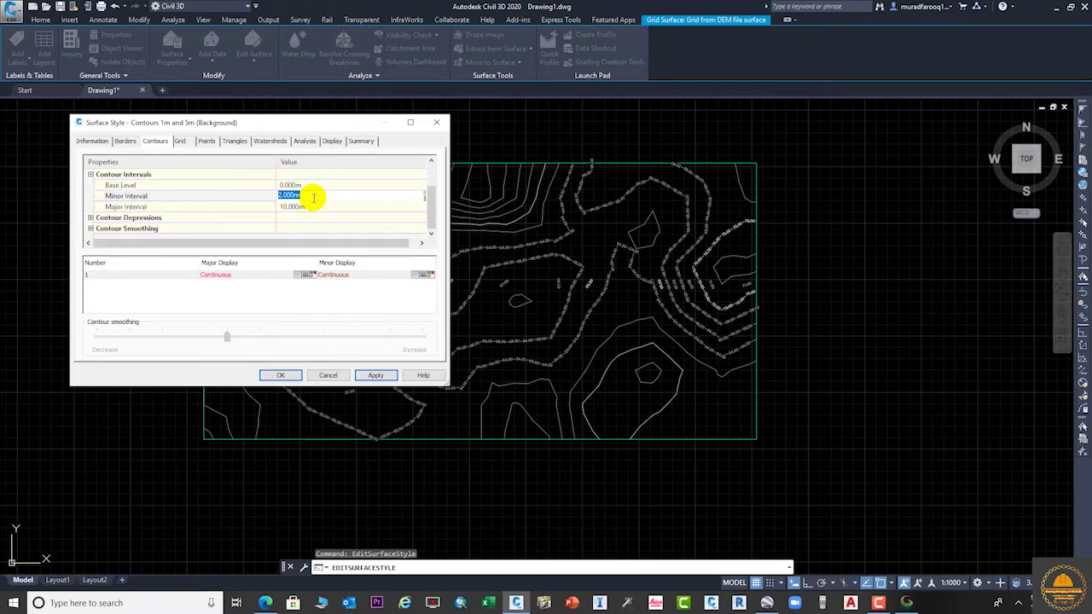
{"action": "type", "text": "4"}
{"action": "left_click", "coordinate": [328, 207]}
{"action": "type", "text": "20"}
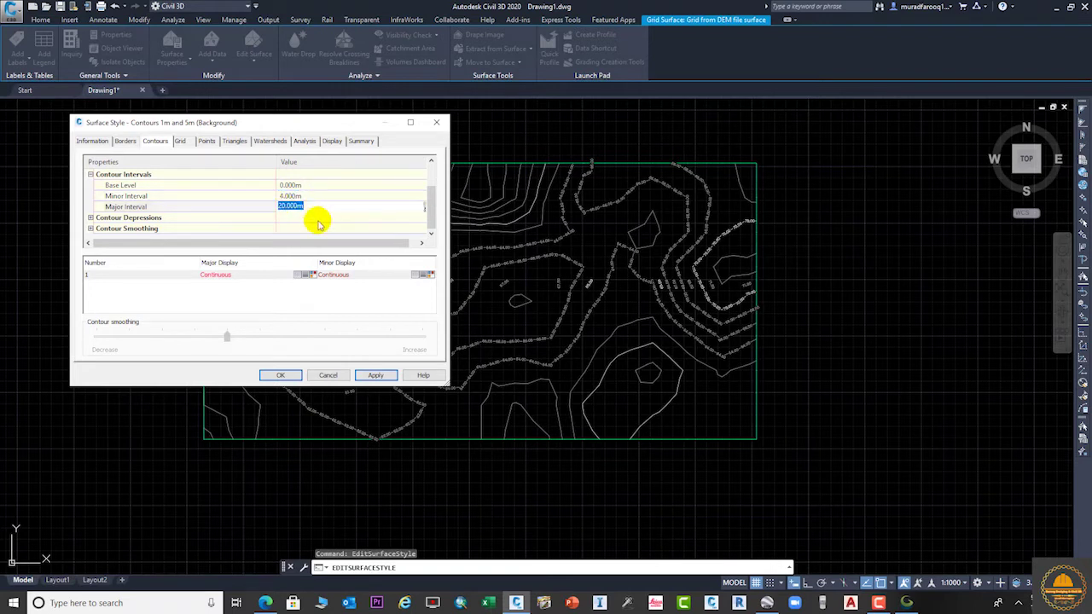
{"action": "left_click", "coordinate": [379, 376]}
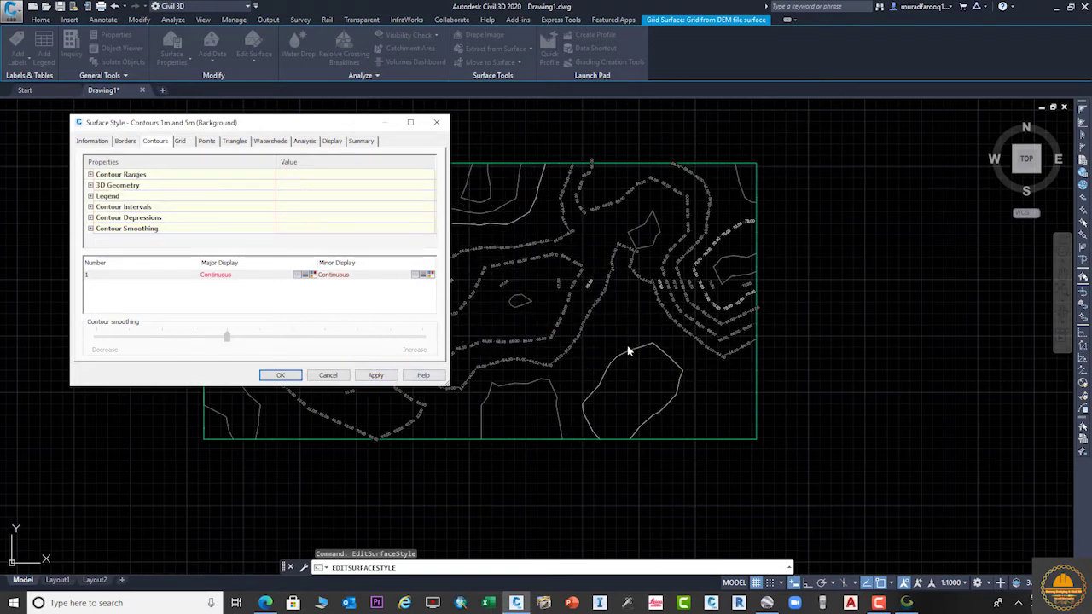
Step: Set the minor contour interval to 1 m and the major interval to 5 m, and apply the change
{"action": "left_click", "coordinate": [90, 207]}
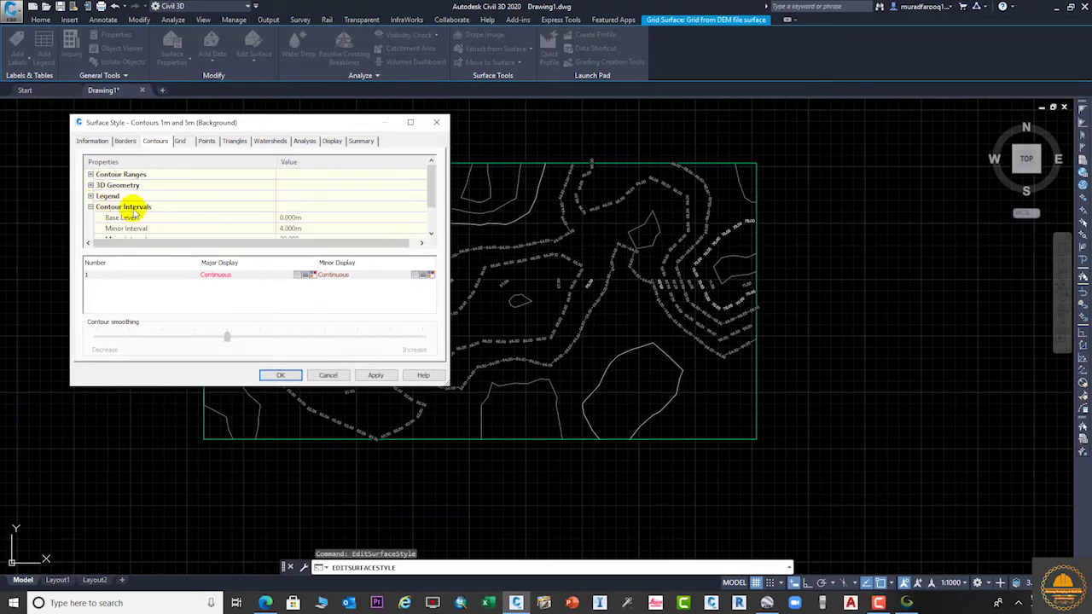
{"action": "scroll", "coordinate": [316, 216], "scroll_direction": "down", "scroll_amount": 1}
{"action": "left_click", "coordinate": [312, 194]}
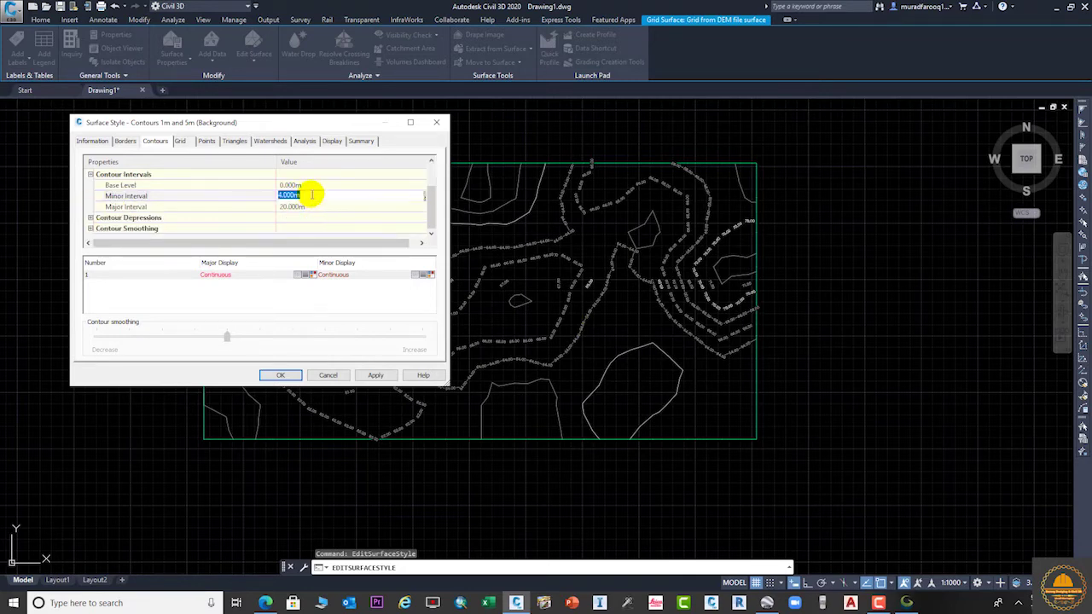
{"action": "left_click", "coordinate": [328, 206]}
{"action": "type", "text": "5"}
{"action": "left_click", "coordinate": [380, 376]}
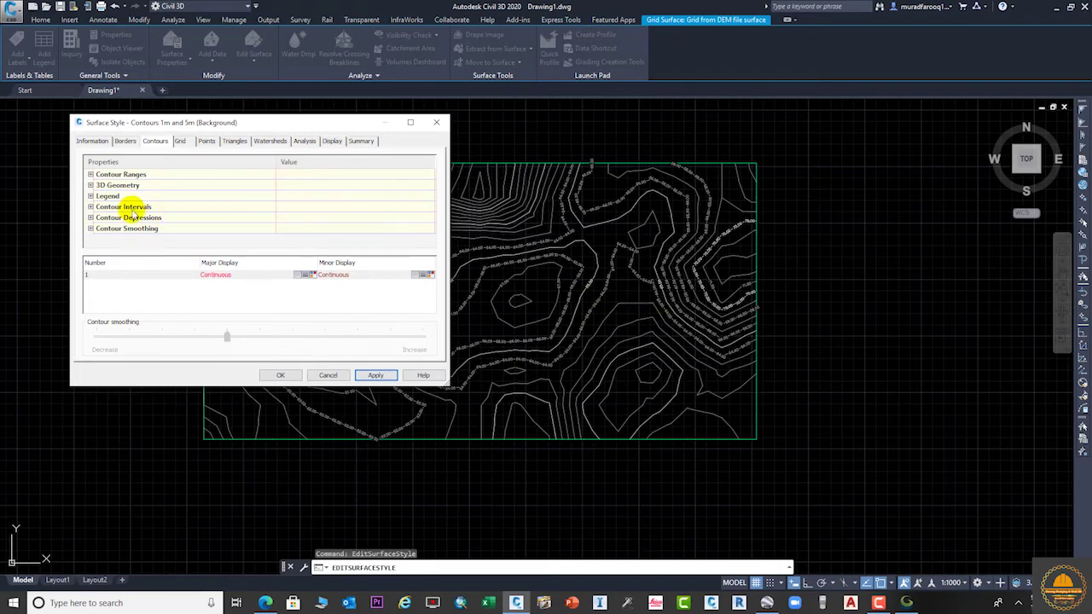
Step: Turn on contour smoothing in the surface style by setting Smooth Contours to True
{"action": "left_click", "coordinate": [90, 229]}
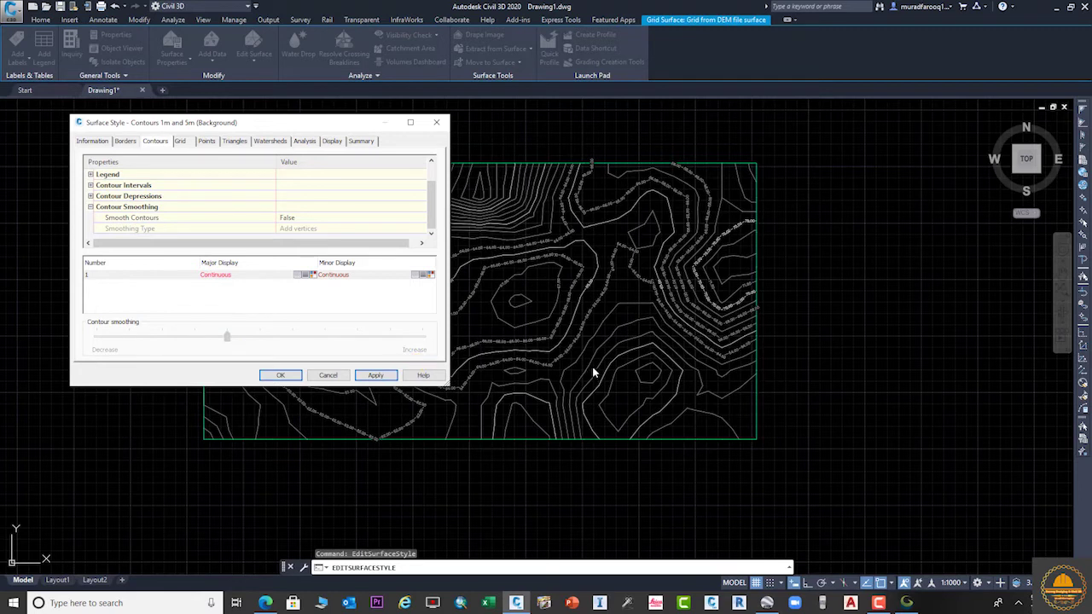
{"action": "left_click", "coordinate": [385, 374]}
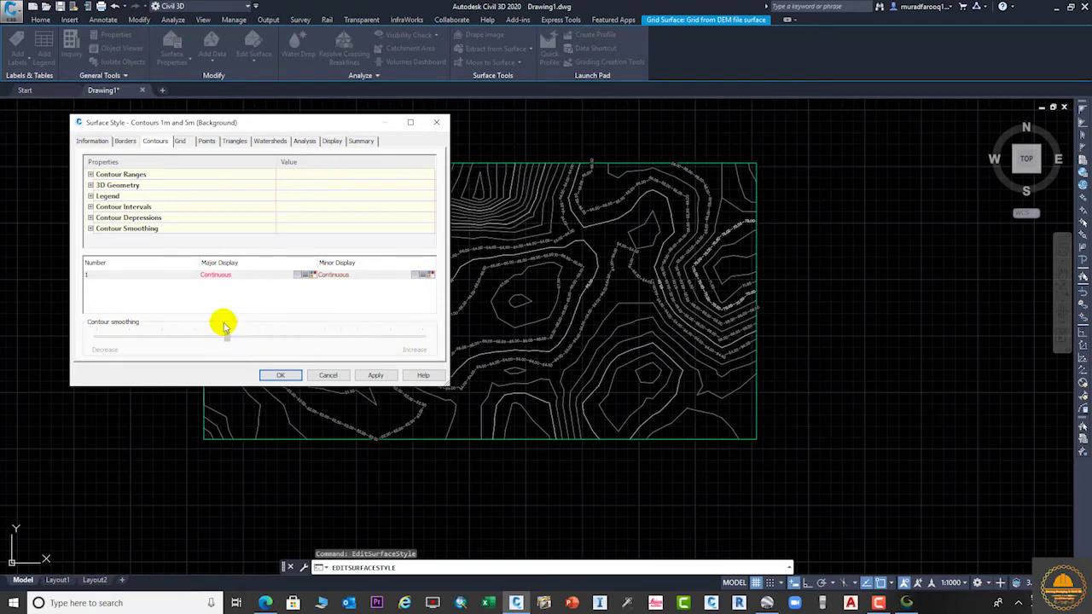
{"action": "left_click", "coordinate": [182, 274]}
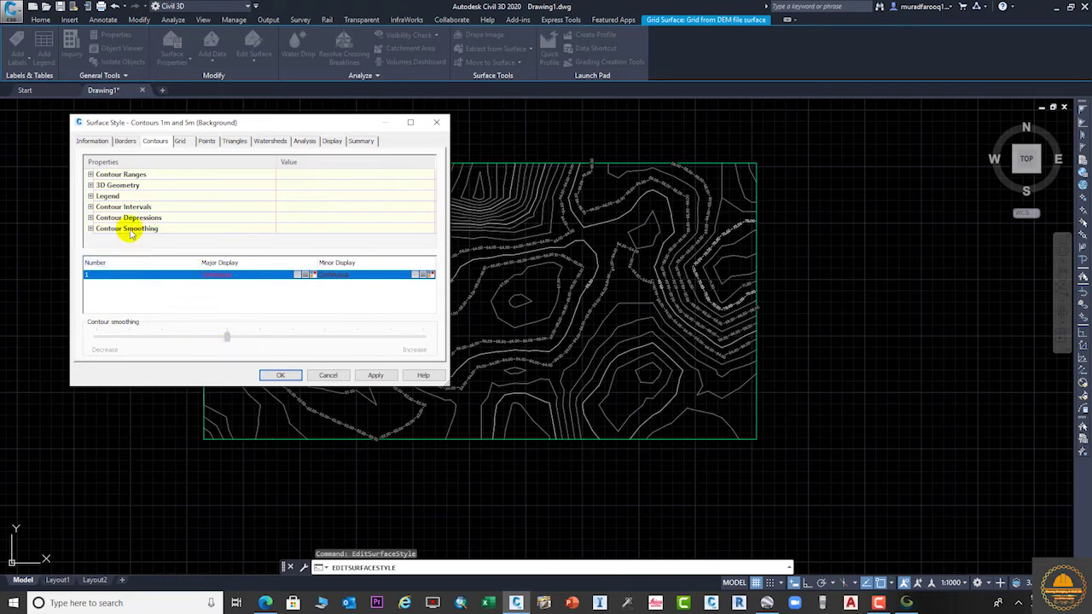
{"action": "left_click", "coordinate": [90, 228]}
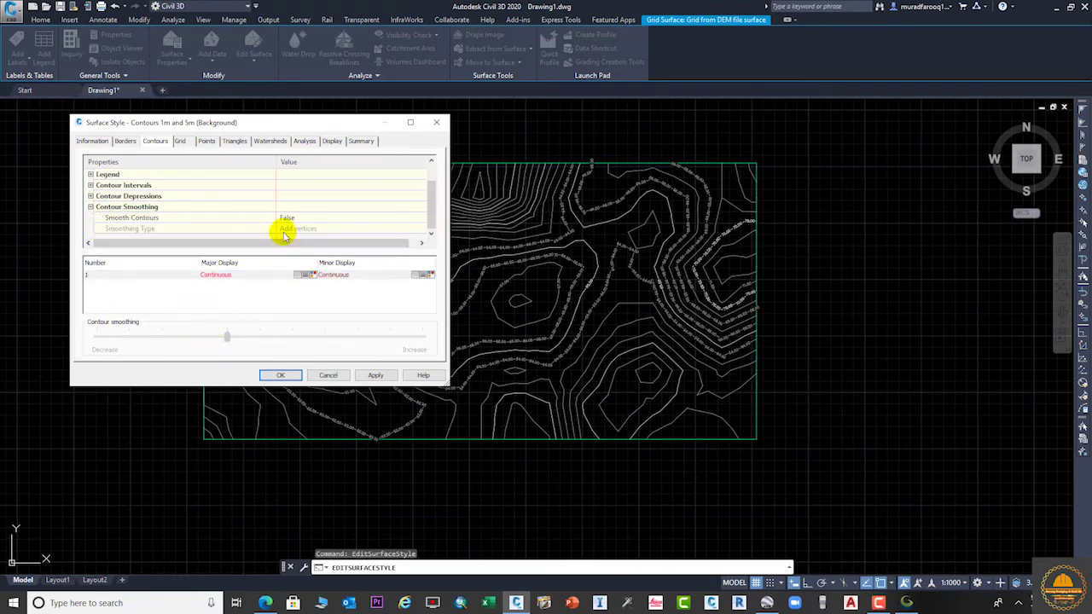
{"action": "left_click", "coordinate": [316, 219]}
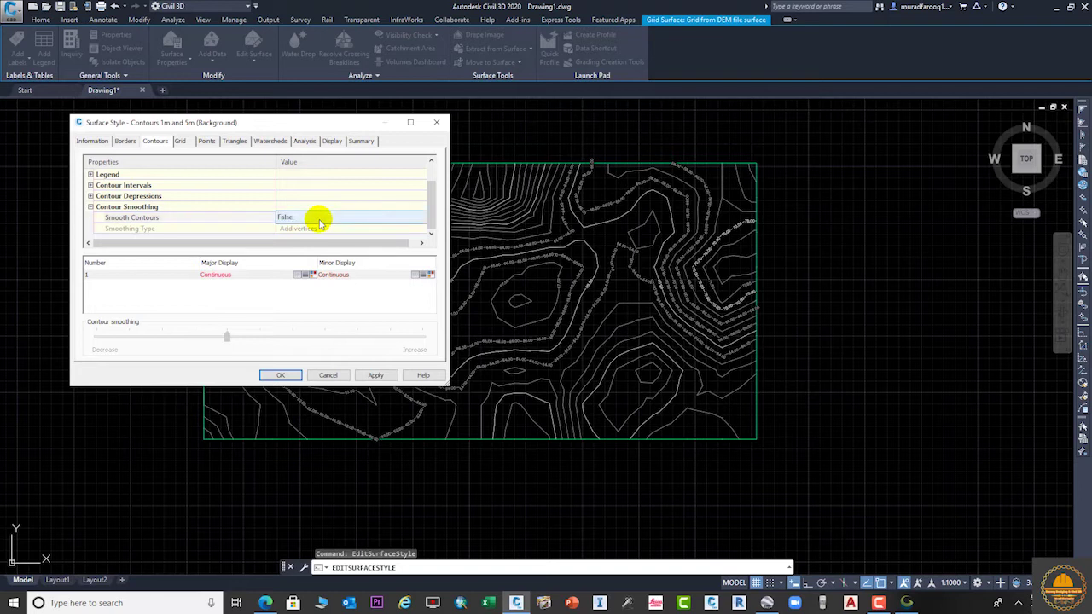
{"action": "left_click", "coordinate": [317, 219]}
{"action": "left_click", "coordinate": [309, 230]}
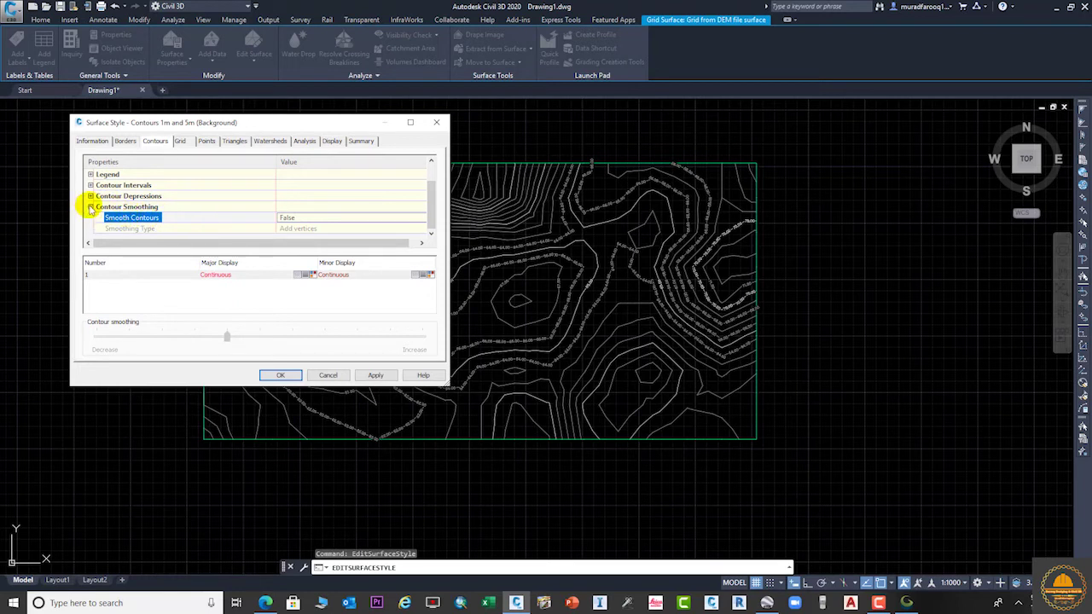
{"action": "left_click", "coordinate": [100, 207]}
{"action": "left_click", "coordinate": [158, 219]}
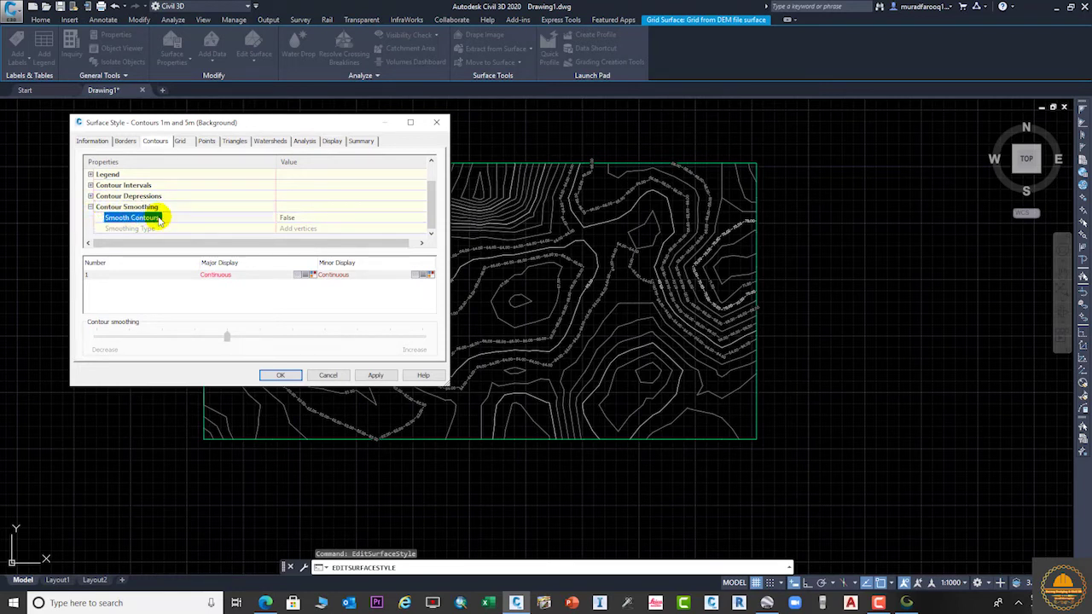
{"action": "left_click", "coordinate": [300, 217]}
{"action": "left_click", "coordinate": [300, 217]}
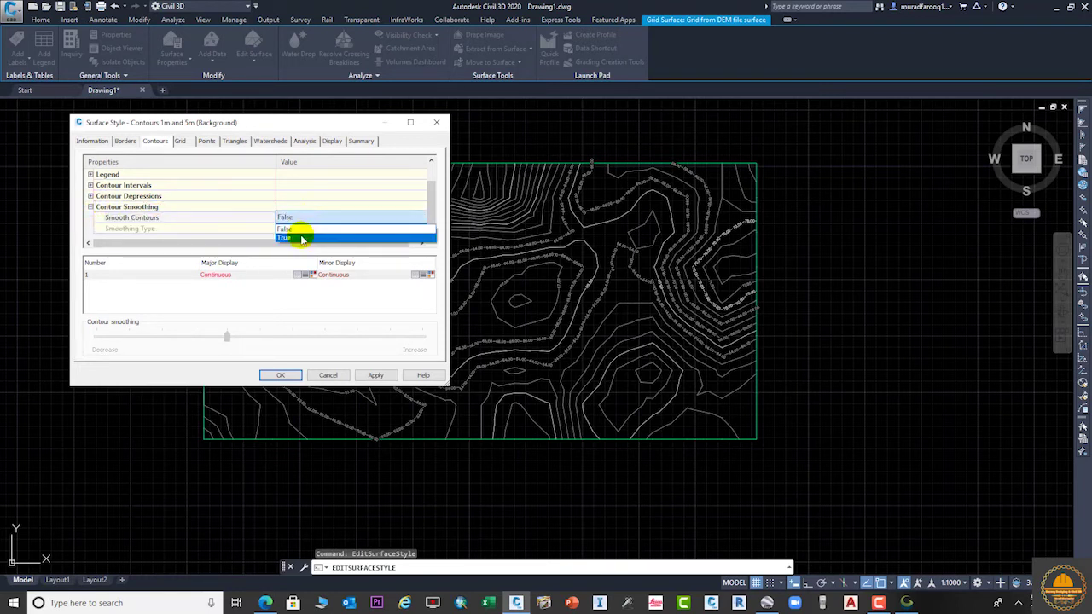
{"action": "left_click", "coordinate": [300, 238]}
Step: Try contour smoothing near and at its maximum level, then at its minimum, applying the levels to compare the contours
{"action": "left_click", "coordinate": [227, 338]}
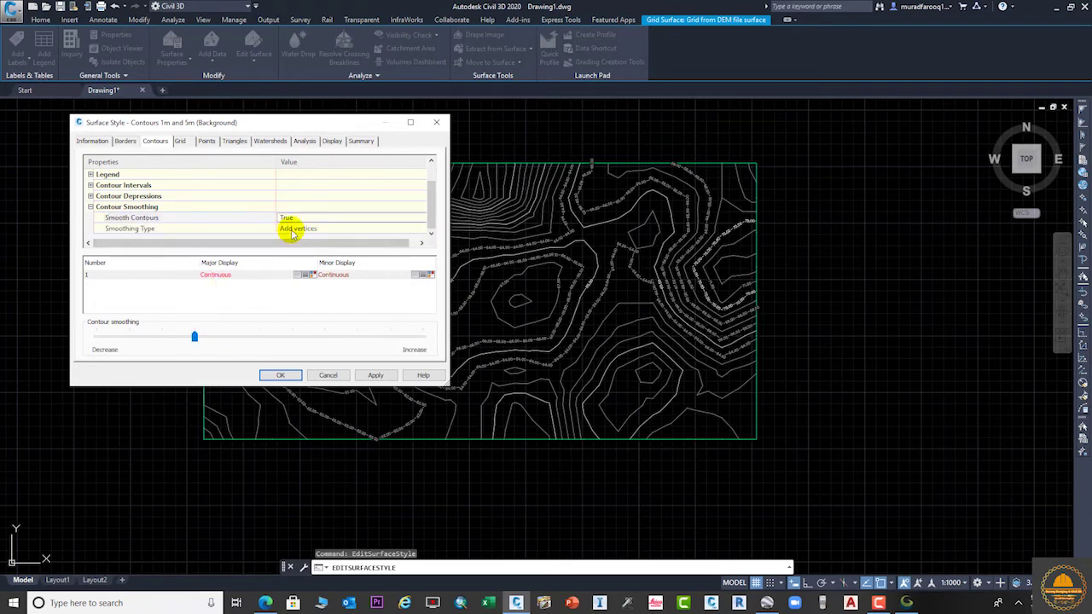
{"action": "left_click_drag", "start_coordinate": [194, 337], "coordinate": [390, 345]}
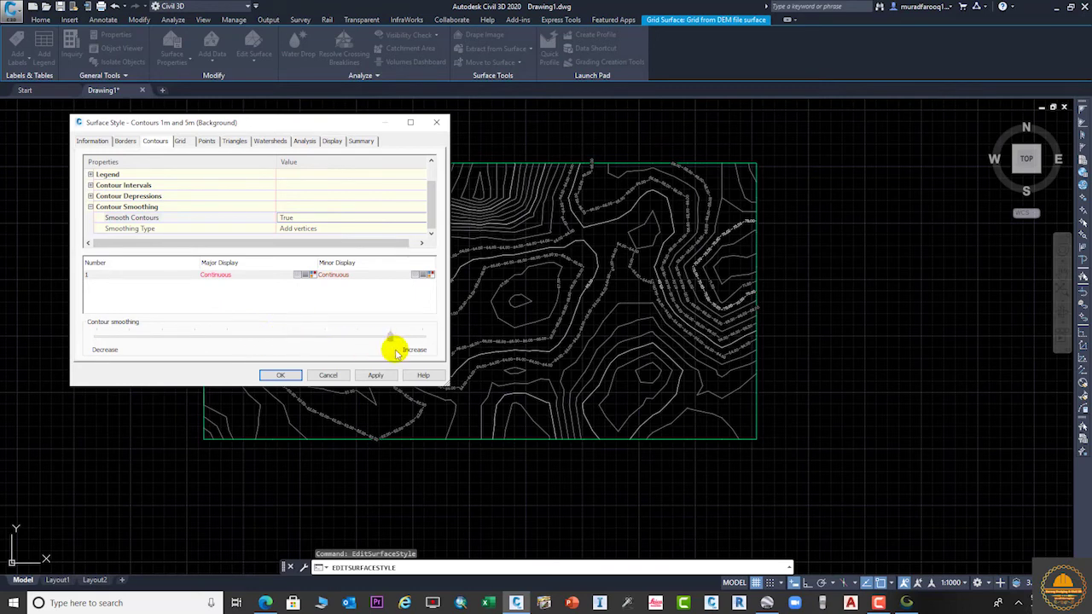
{"action": "left_click", "coordinate": [378, 375]}
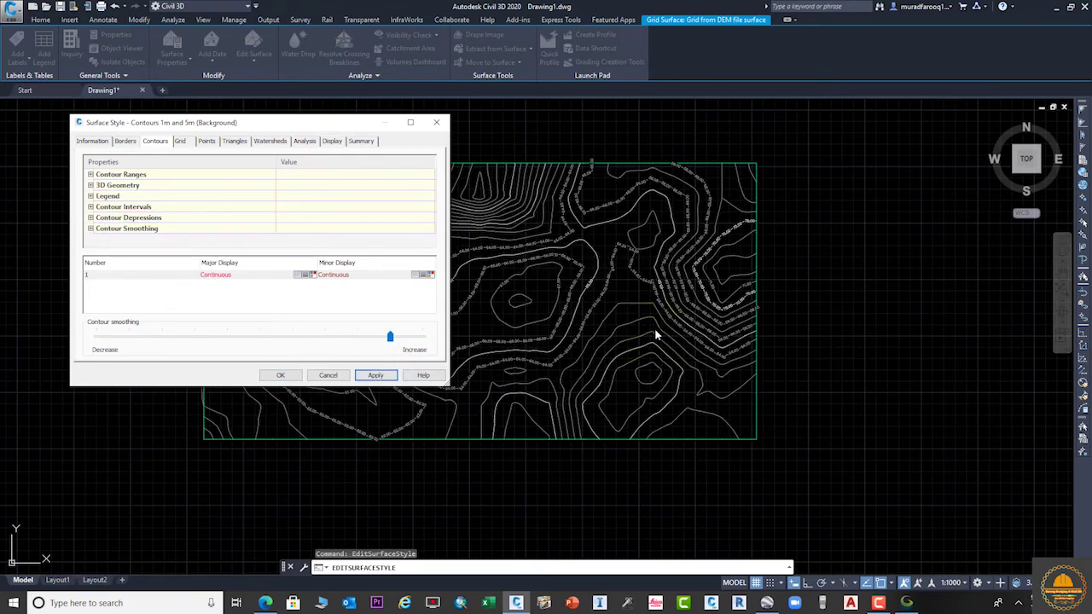
{"action": "left_click", "coordinate": [369, 345]}
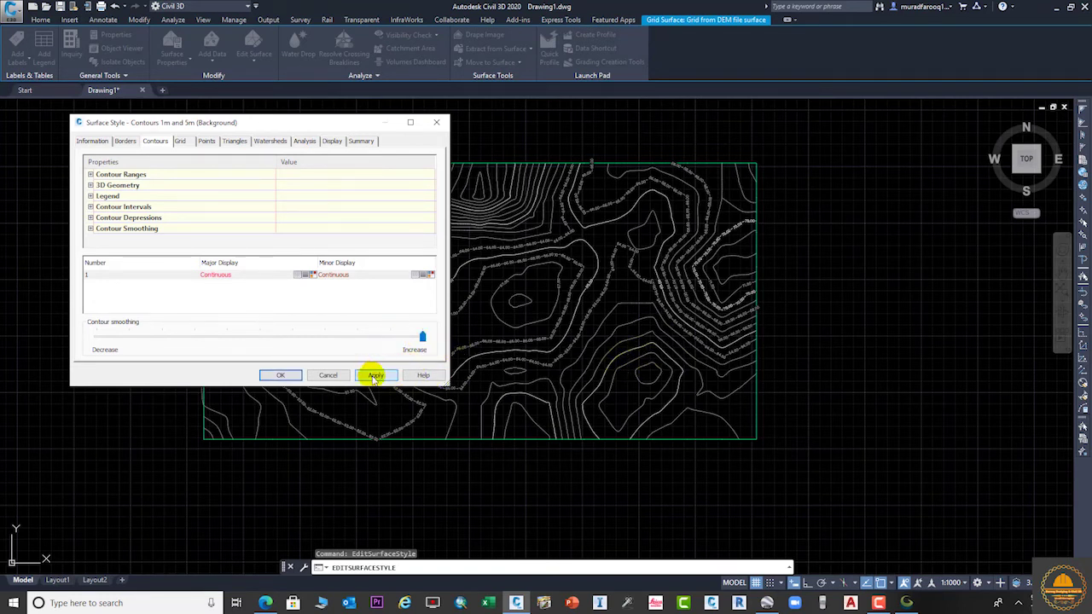
{"action": "left_click", "coordinate": [427, 338]}
{"action": "left_click_drag", "start_coordinate": [421, 337], "coordinate": [96, 337]}
{"action": "left_click", "coordinate": [379, 376]}
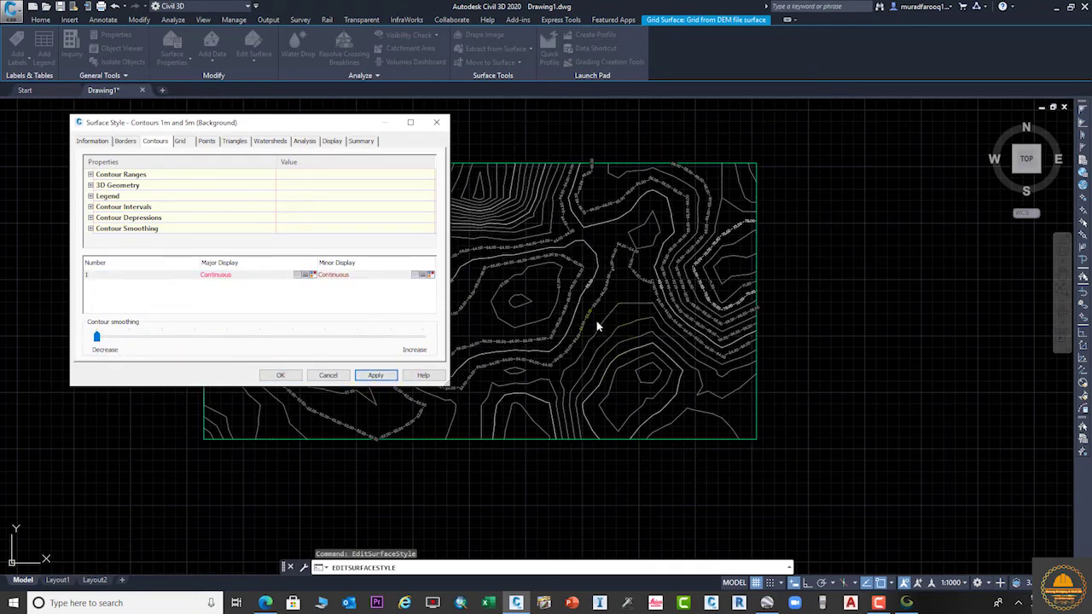
Step: Set contour smoothing to about the middle of its range, apply it and accept the surface style changes
{"action": "left_click_drag", "start_coordinate": [96, 338], "coordinate": [260, 338]}
{"action": "left_click", "coordinate": [378, 374]}
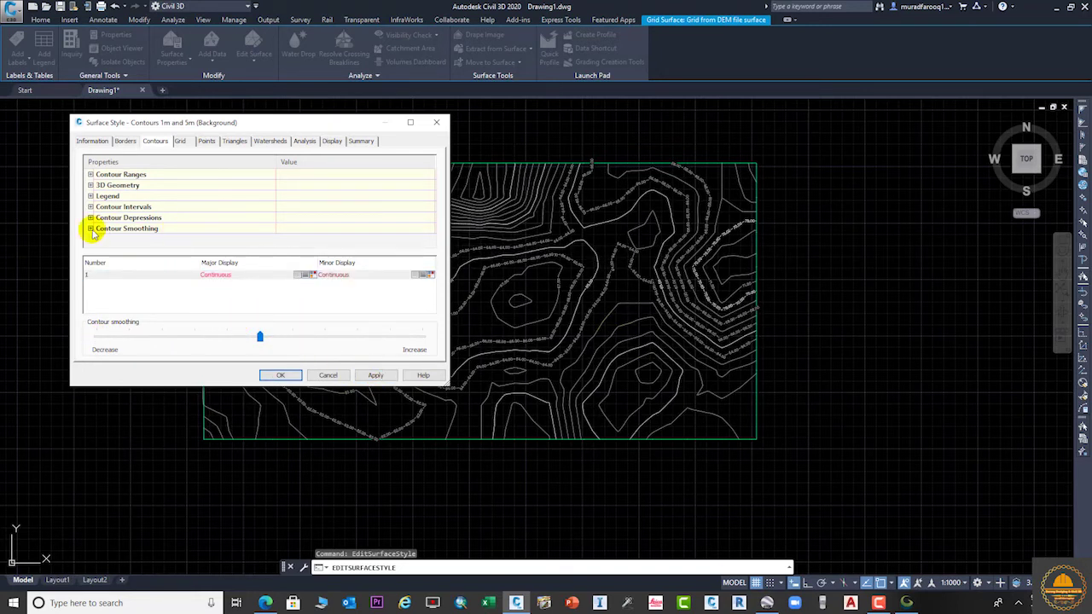
{"action": "left_click", "coordinate": [90, 228]}
{"action": "scroll", "coordinate": [363, 236], "scroll_direction": "down", "scroll_amount": 1}
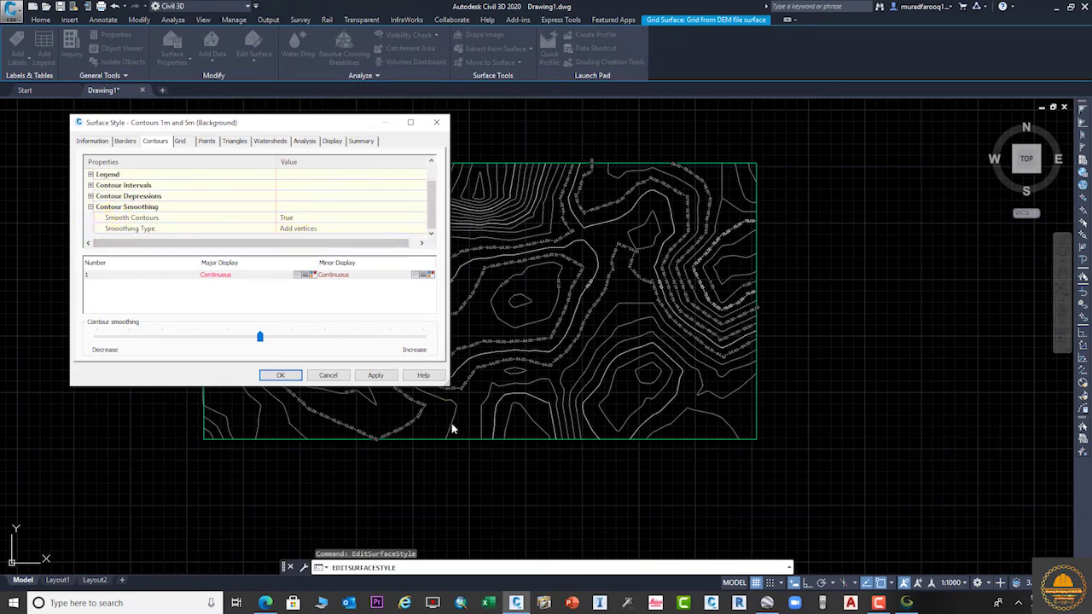
{"action": "left_click", "coordinate": [376, 376]}
{"action": "left_click", "coordinate": [281, 375]}
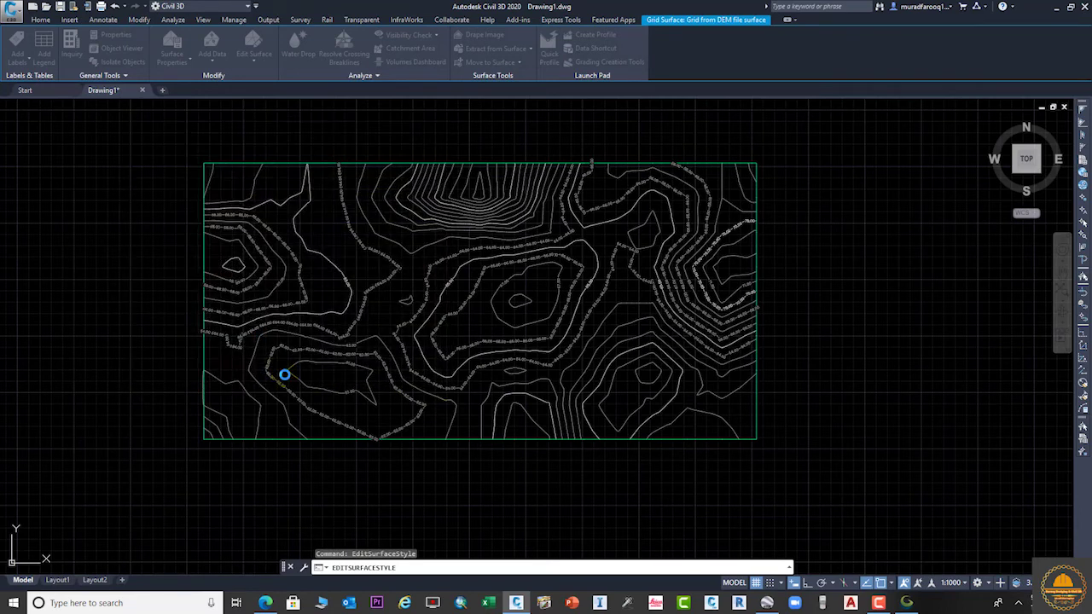
Step: Examine the smoothed contours and their elevation labels across the whole grid surface
{"action": "left_click", "coordinate": [585, 317]}
{"action": "scroll", "coordinate": [610, 314], "scroll_direction": "down", "scroll_amount": 5}
{"action": "scroll", "coordinate": [611, 314], "scroll_direction": "up", "scroll_amount": 6}
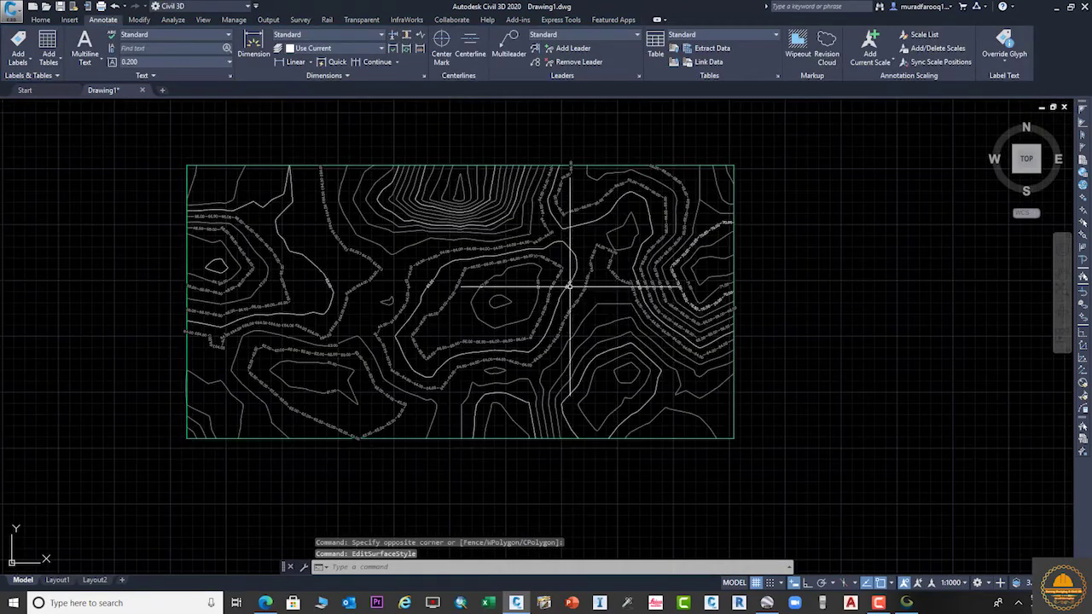
{"action": "scroll", "coordinate": [495, 290], "scroll_direction": "up", "scroll_amount": 5}
{"action": "scroll", "coordinate": [495, 290], "scroll_direction": "down", "scroll_amount": 5}
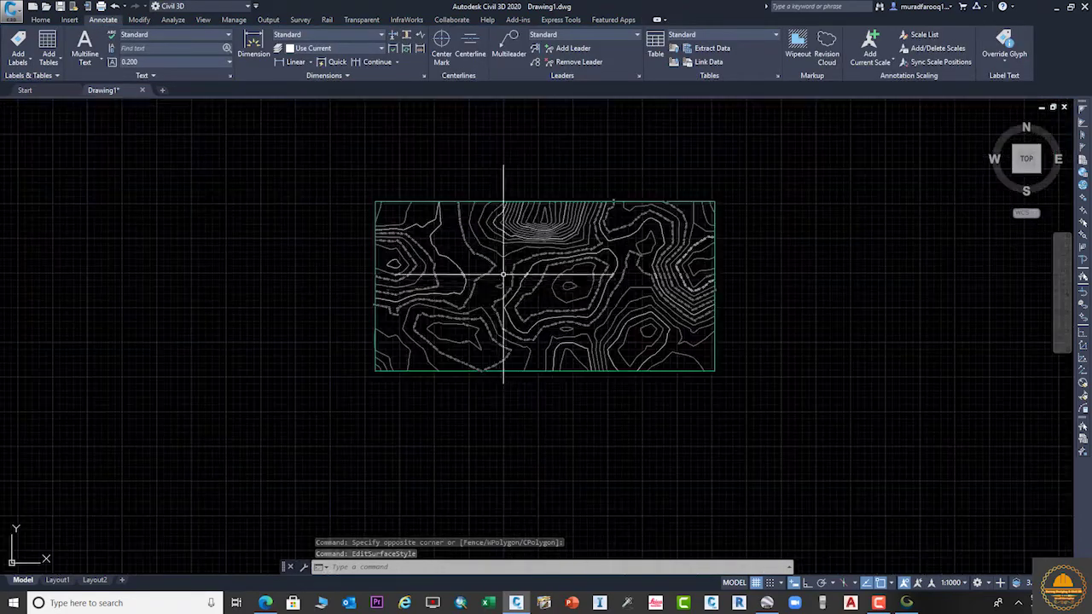
{"action": "scroll", "coordinate": [504, 287], "scroll_direction": "up", "scroll_amount": 2}
{"action": "scroll", "coordinate": [633, 247], "scroll_direction": "up", "scroll_amount": 3}
{"action": "middle_click_drag", "start_coordinate": [633, 247], "coordinate": [486, 192]}
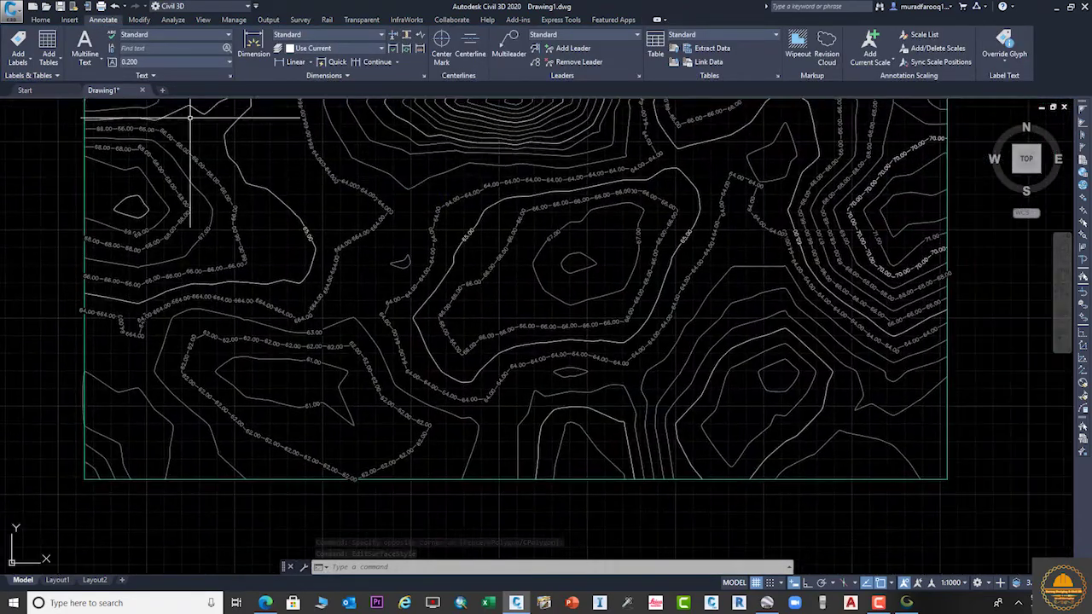
Step: Create a new layout alignment named Alignment - ABC, keeping the Centerline type, Proposed style and All Labels label set
{"action": "left_click", "coordinate": [40, 20]}
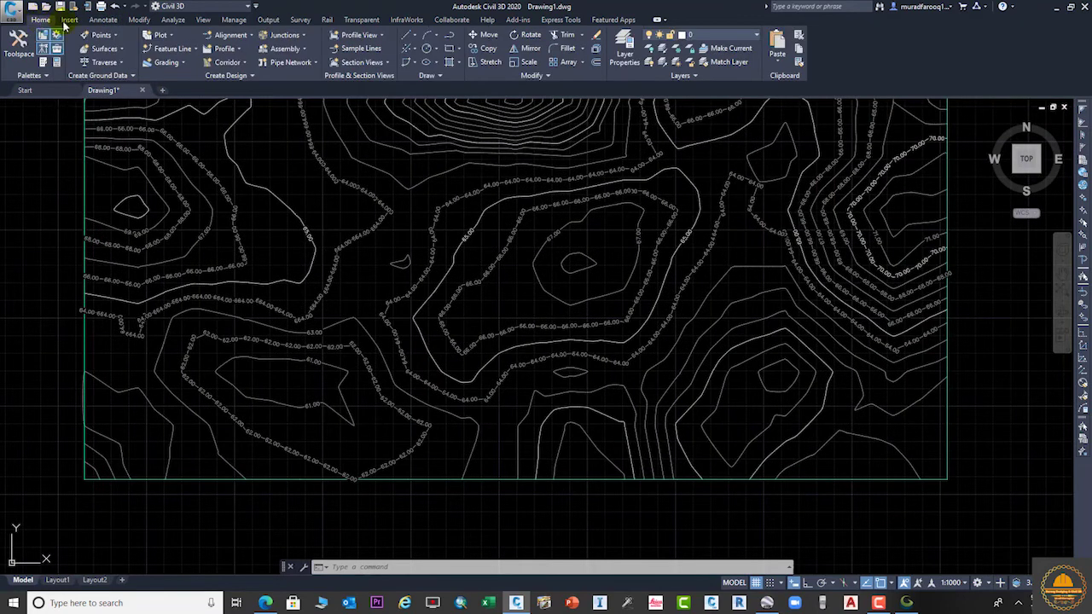
{"action": "left_click", "coordinate": [251, 36]}
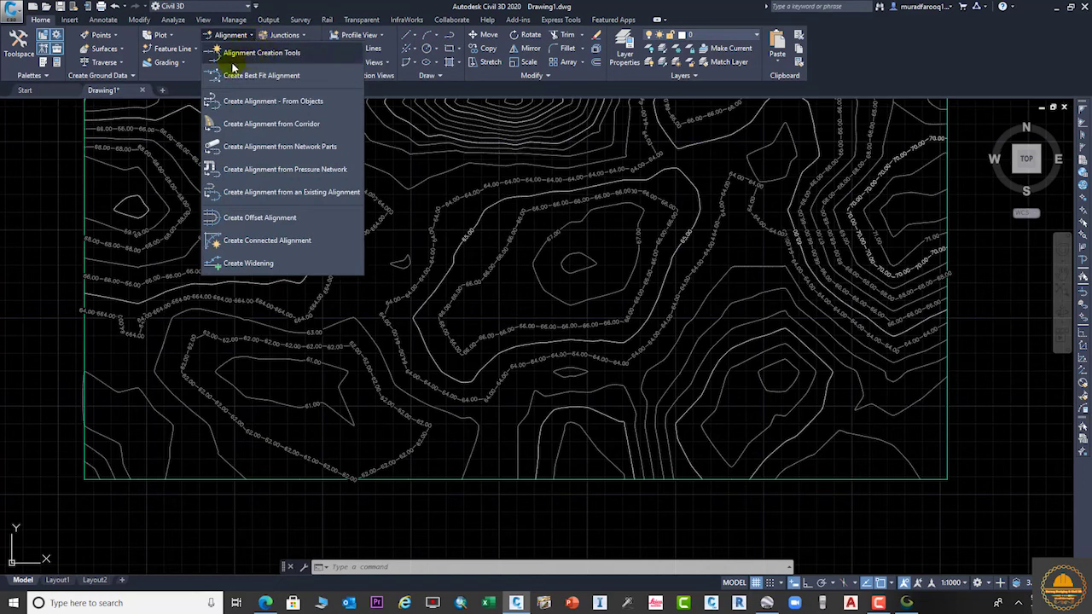
{"action": "left_click", "coordinate": [238, 56]}
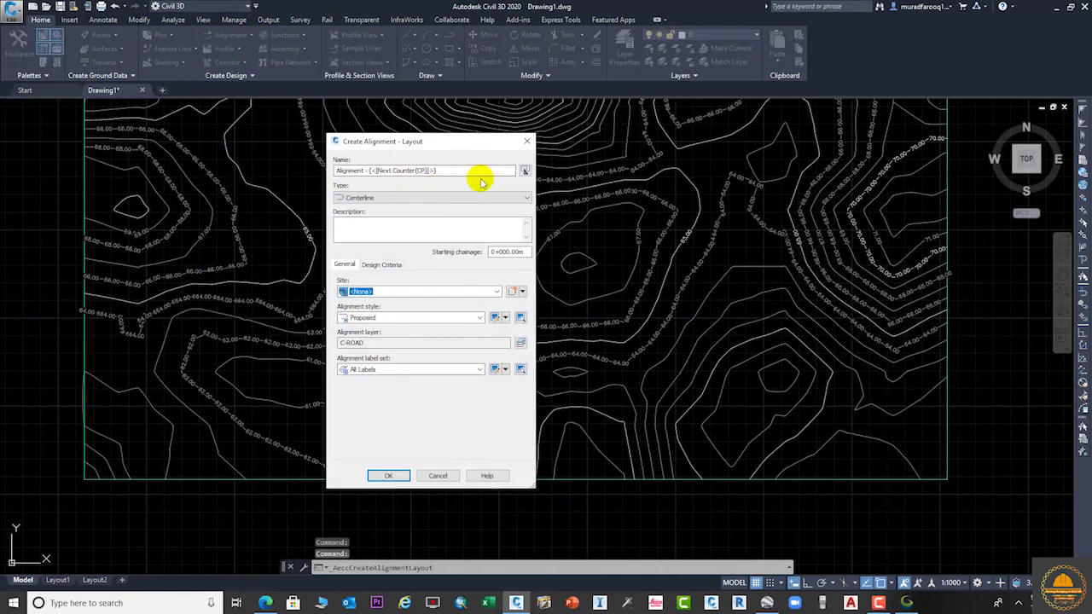
{"action": "left_click_drag", "start_coordinate": [478, 171], "coordinate": [360, 170]}
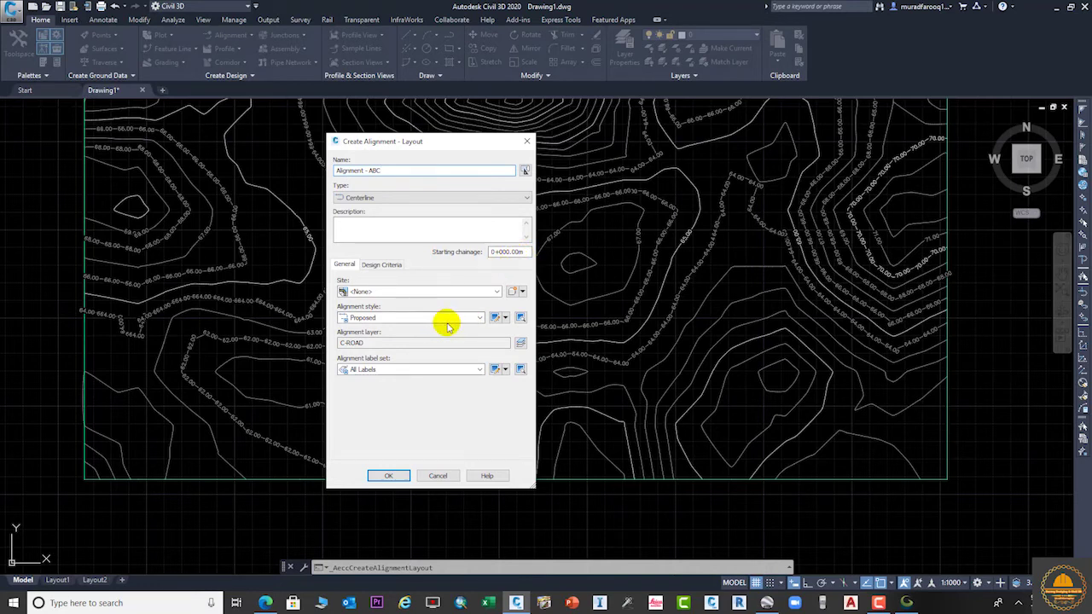
{"action": "left_click", "coordinate": [448, 318]}
{"action": "left_click", "coordinate": [435, 321]}
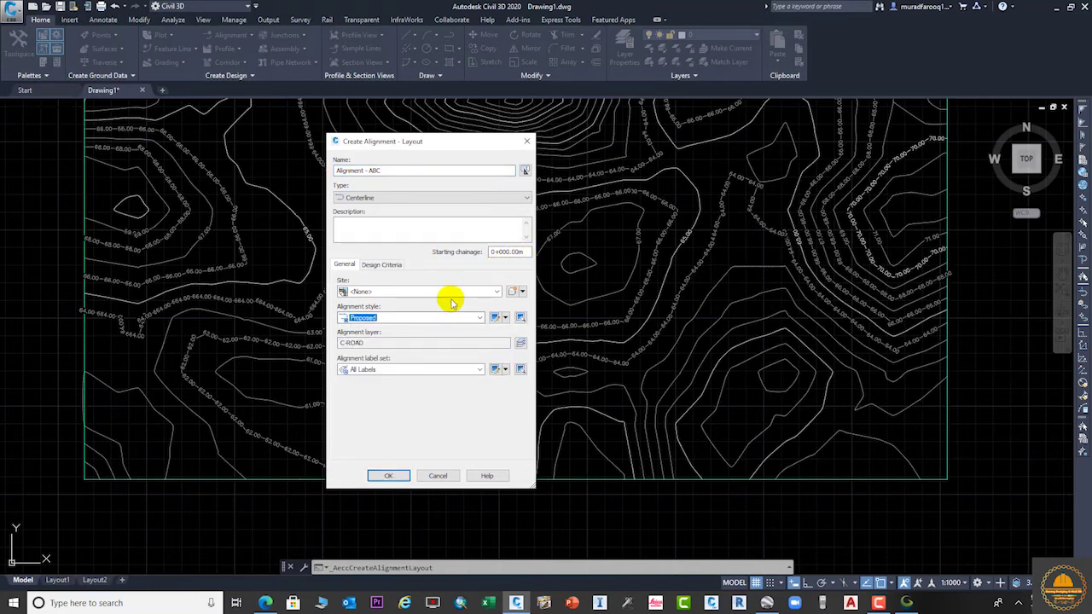
{"action": "left_click", "coordinate": [394, 478]}
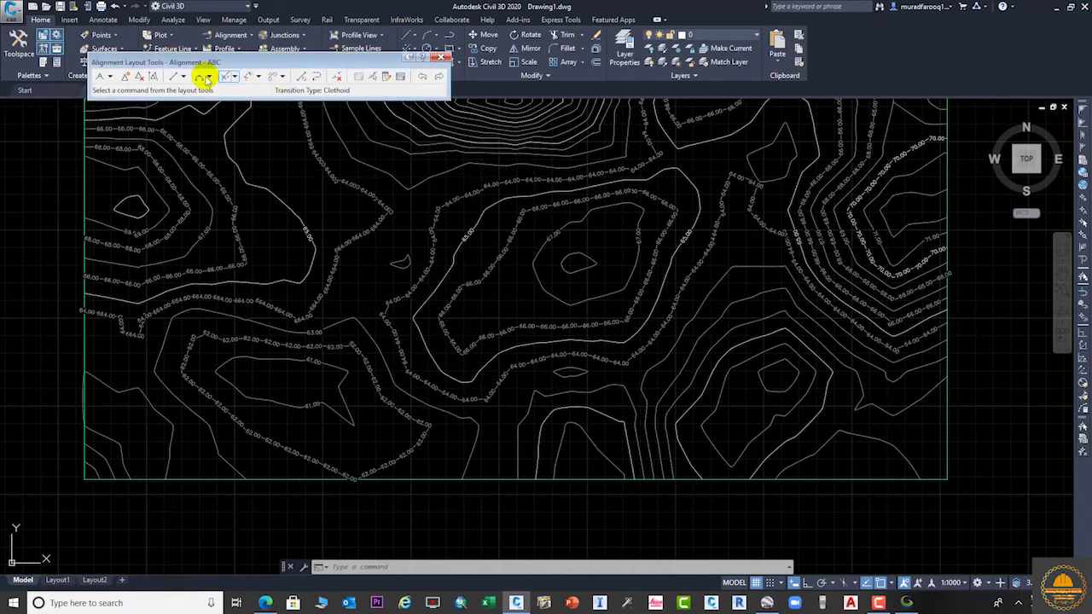
Step: Draw the alignment as straights with curves across the surface, from its northeast corner through the middle to its southwest corner
{"action": "left_click", "coordinate": [109, 76]}
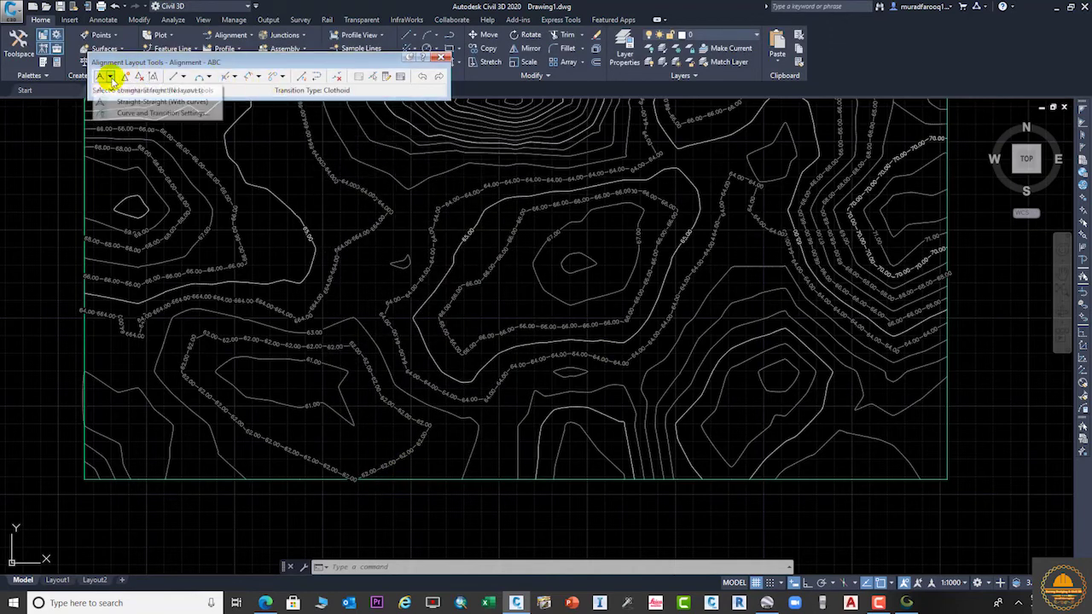
{"action": "left_click", "coordinate": [147, 102]}
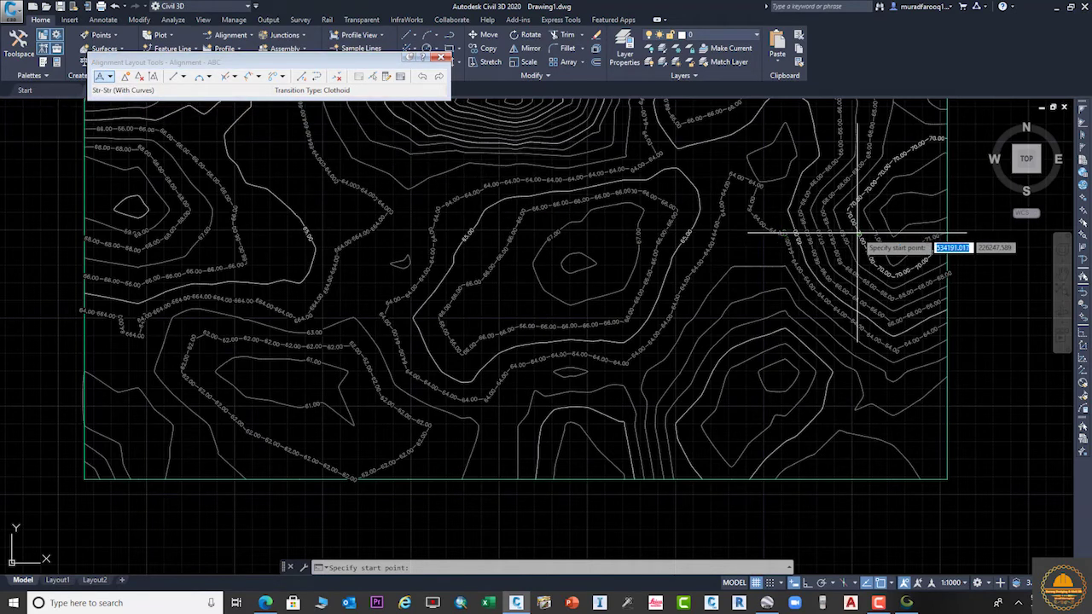
{"action": "scroll", "coordinate": [858, 244], "scroll_direction": "down", "scroll_amount": 2}
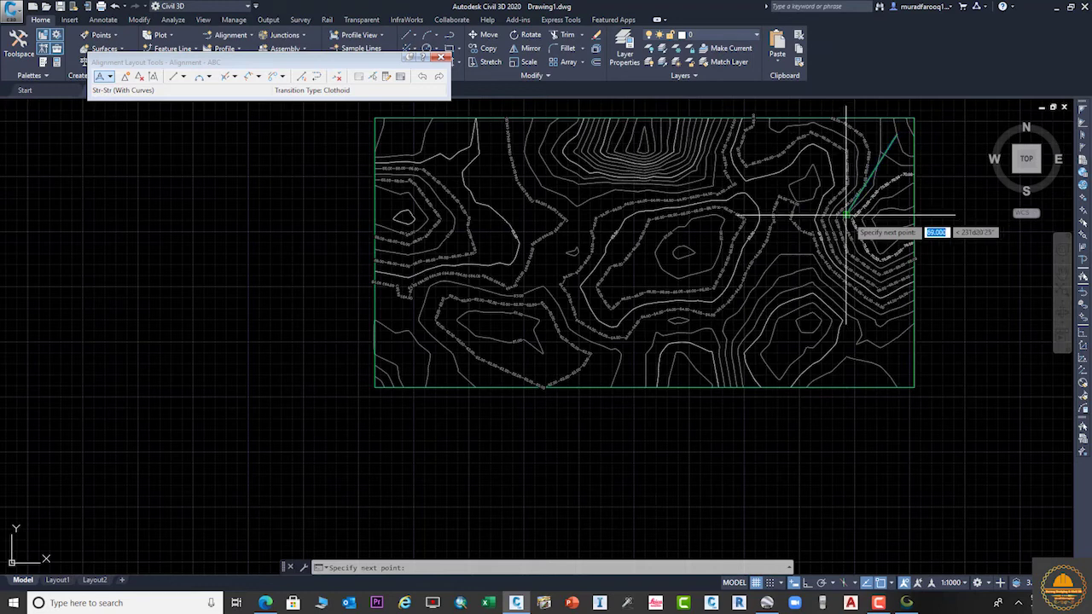
{"action": "left_click", "coordinate": [820, 235]}
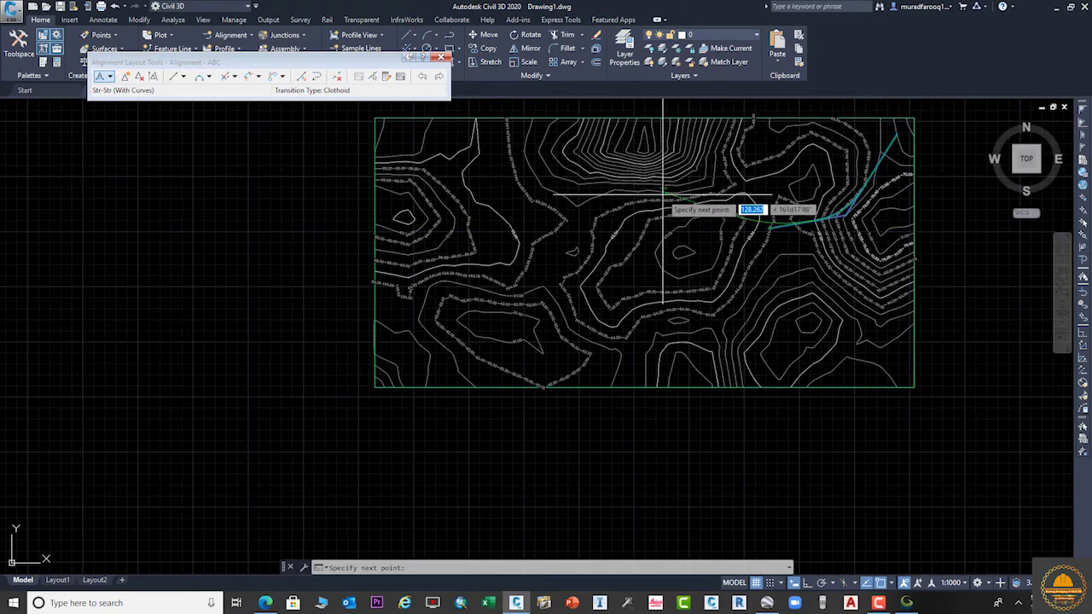
{"action": "left_click", "coordinate": [597, 195]}
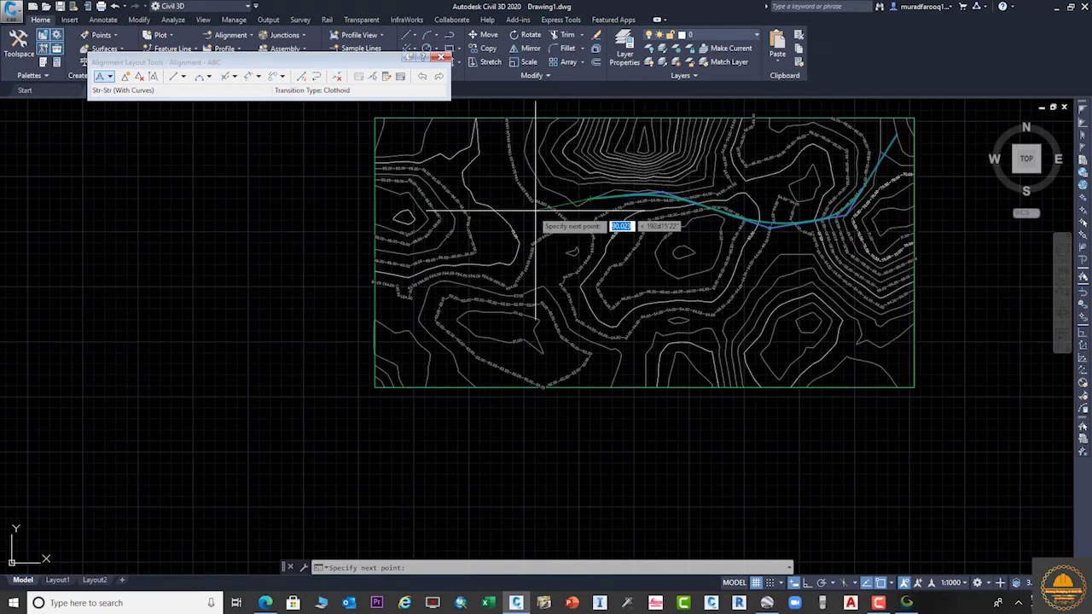
{"action": "left_click", "coordinate": [480, 243]}
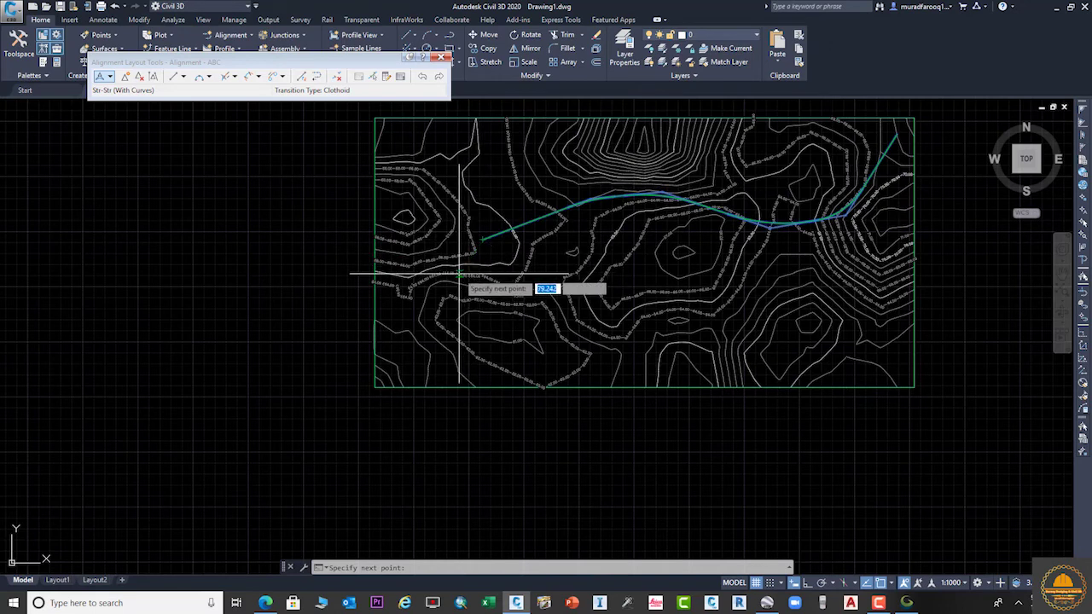
{"action": "left_click", "coordinate": [396, 373]}
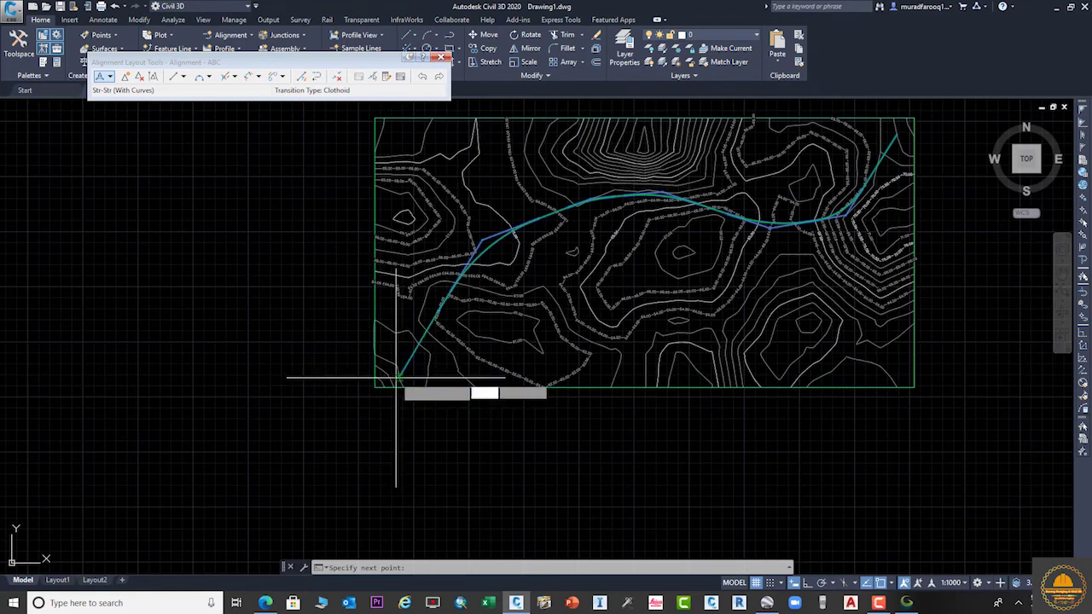
{"action": "key", "text": "Return"}
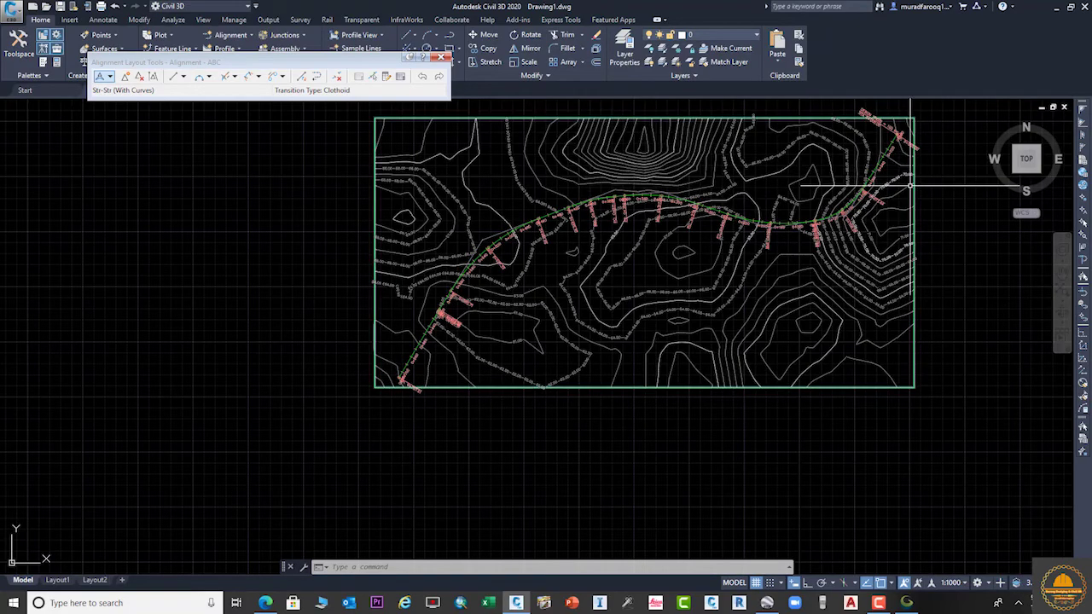
Step: Examine the chainage and curve point labels along the alignment against the contours, and close the alignment layout tools
{"action": "scroll", "coordinate": [742, 223], "scroll_direction": "up", "scroll_amount": 6}
{"action": "scroll", "coordinate": [753, 217], "scroll_direction": "down", "scroll_amount": 5}
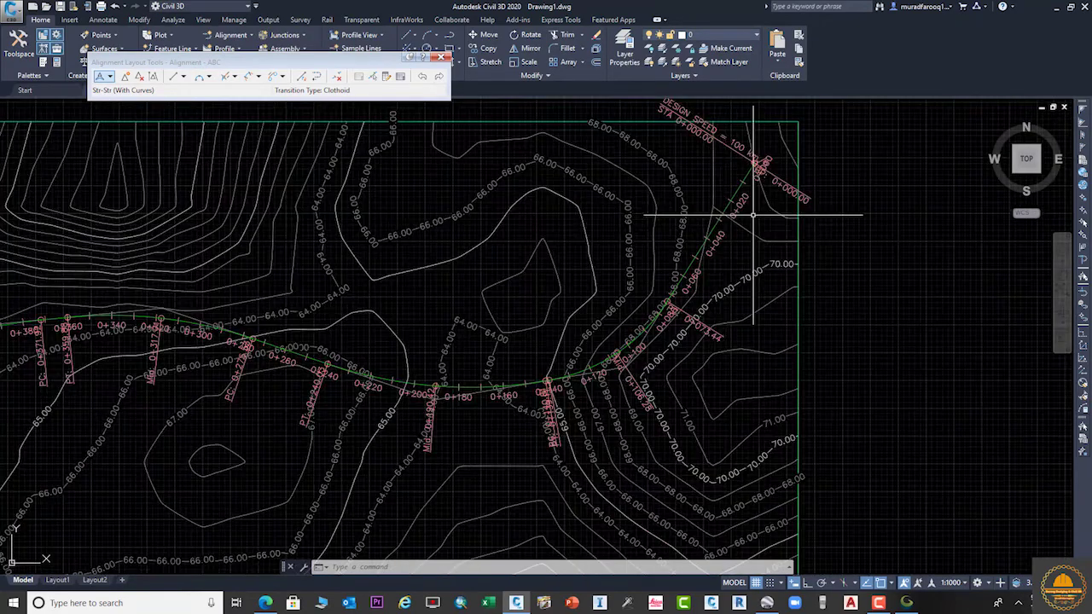
{"action": "scroll", "coordinate": [743, 227], "scroll_direction": "up", "scroll_amount": 5}
{"action": "scroll", "coordinate": [669, 290], "scroll_direction": "down", "scroll_amount": 8}
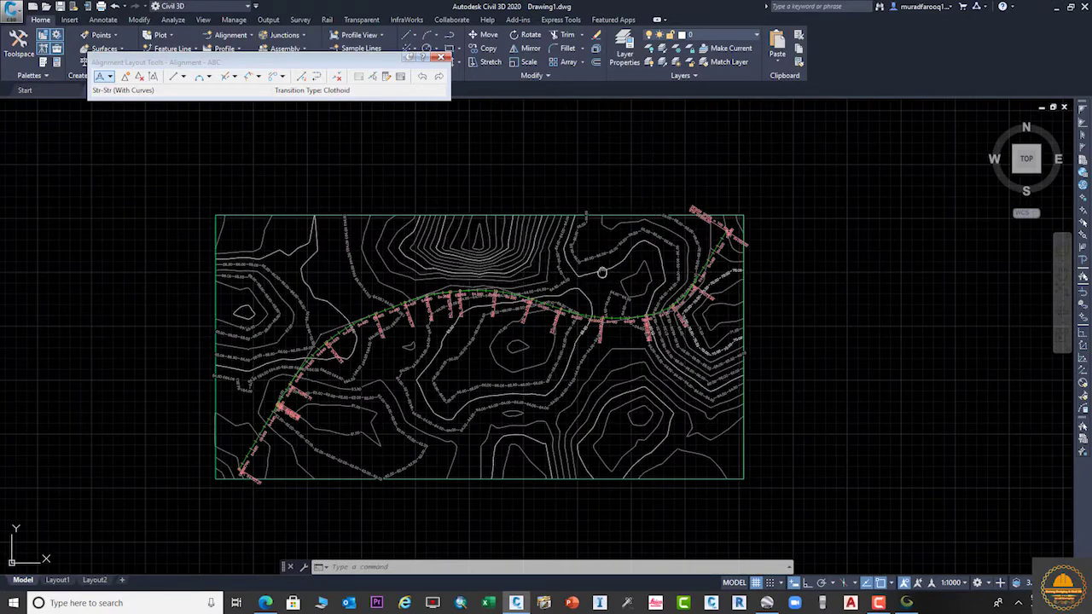
{"action": "middle_click_drag", "start_coordinate": [669, 290], "coordinate": [748, 253]}
{"action": "scroll", "coordinate": [628, 247], "scroll_direction": "down", "scroll_amount": 2}
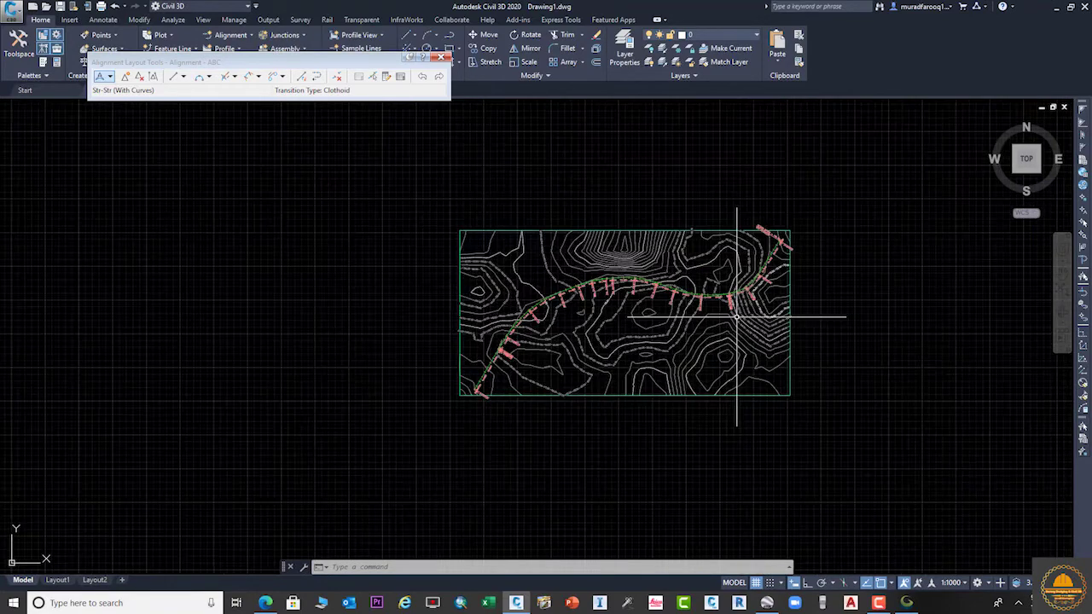
{"action": "scroll", "coordinate": [635, 269], "scroll_direction": "up", "scroll_amount": 4}
{"action": "scroll", "coordinate": [635, 269], "scroll_direction": "up", "scroll_amount": 4}
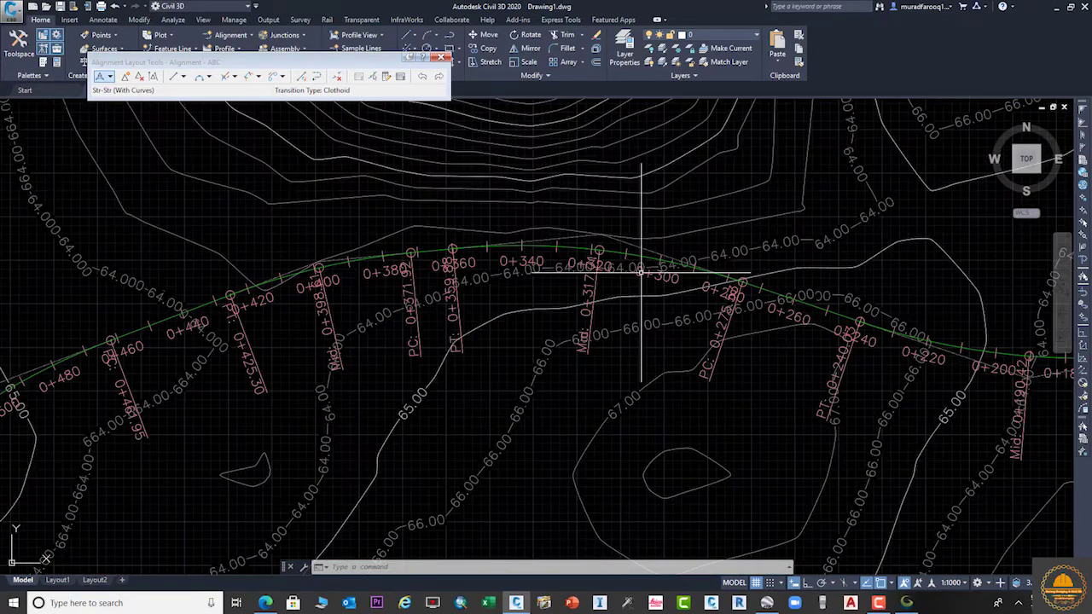
{"action": "scroll", "coordinate": [640, 272], "scroll_direction": "down", "scroll_amount": 5}
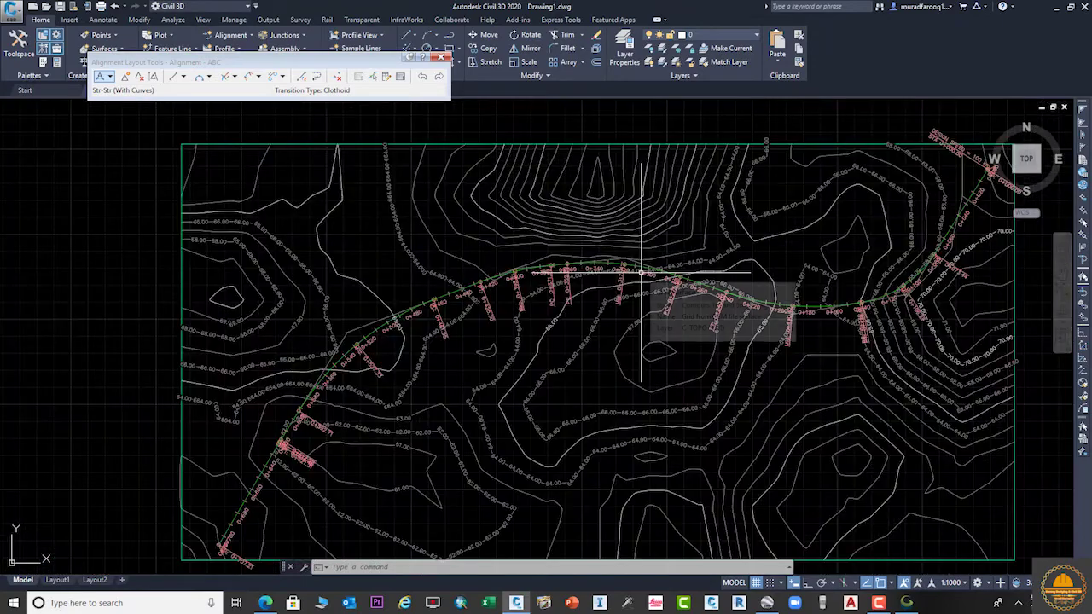
{"action": "scroll", "coordinate": [640, 273], "scroll_direction": "down", "scroll_amount": 3}
{"action": "scroll", "coordinate": [781, 275], "scroll_direction": "up", "scroll_amount": 5}
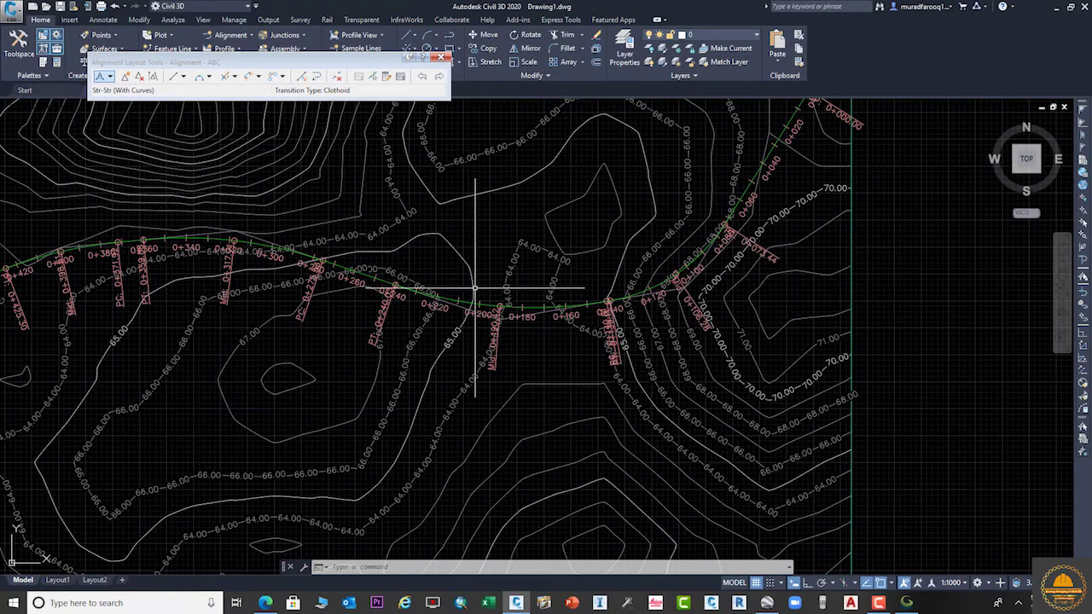
{"action": "scroll", "coordinate": [475, 289], "scroll_direction": "down", "scroll_amount": 5}
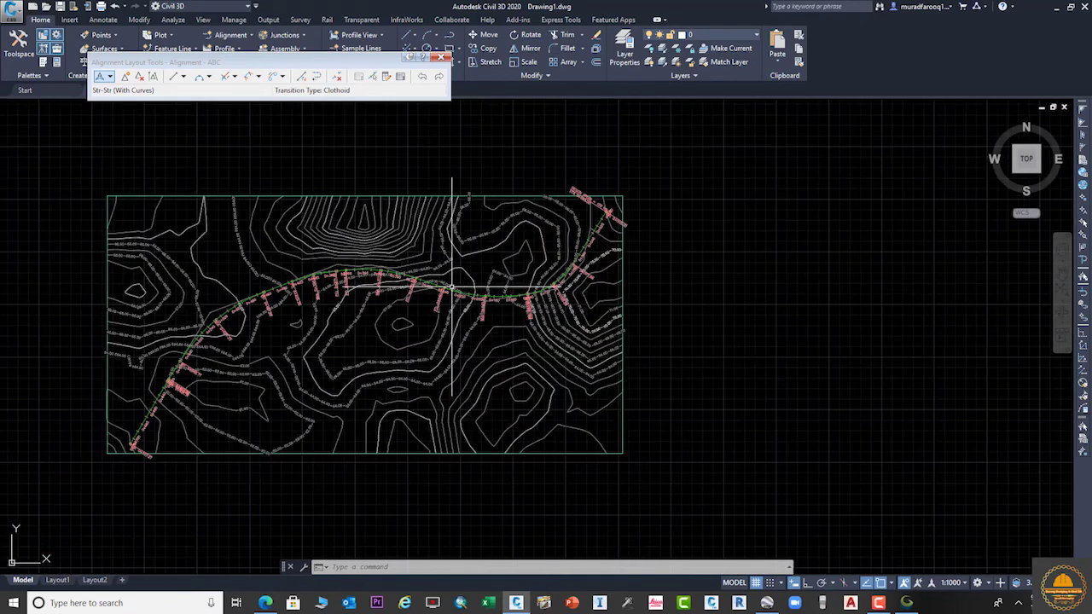
{"action": "middle_click_drag", "start_coordinate": [316, 320], "coordinate": [396, 289]}
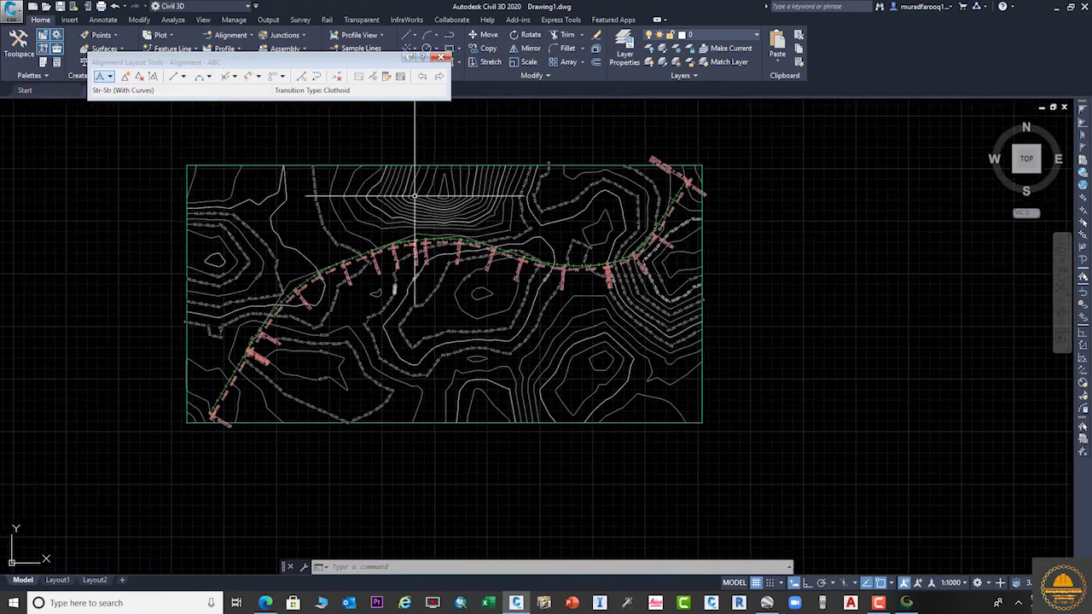
{"action": "left_click", "coordinate": [440, 56]}
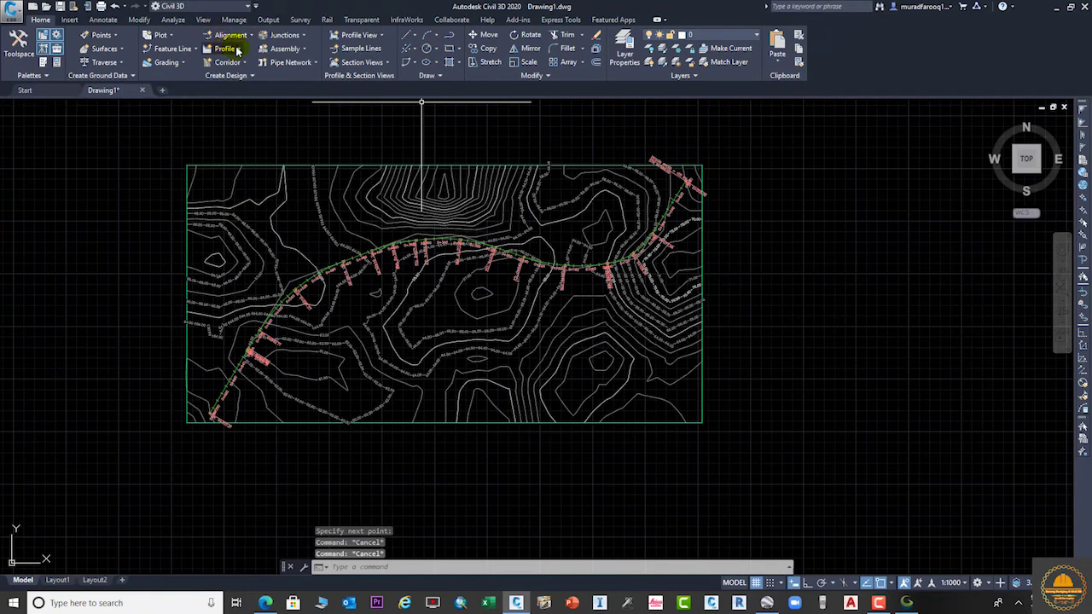
Step: Sample a surface profile of the Grid from DEM file surface along Alignment - ABC and send it to a profile view
{"action": "left_click", "coordinate": [238, 49]}
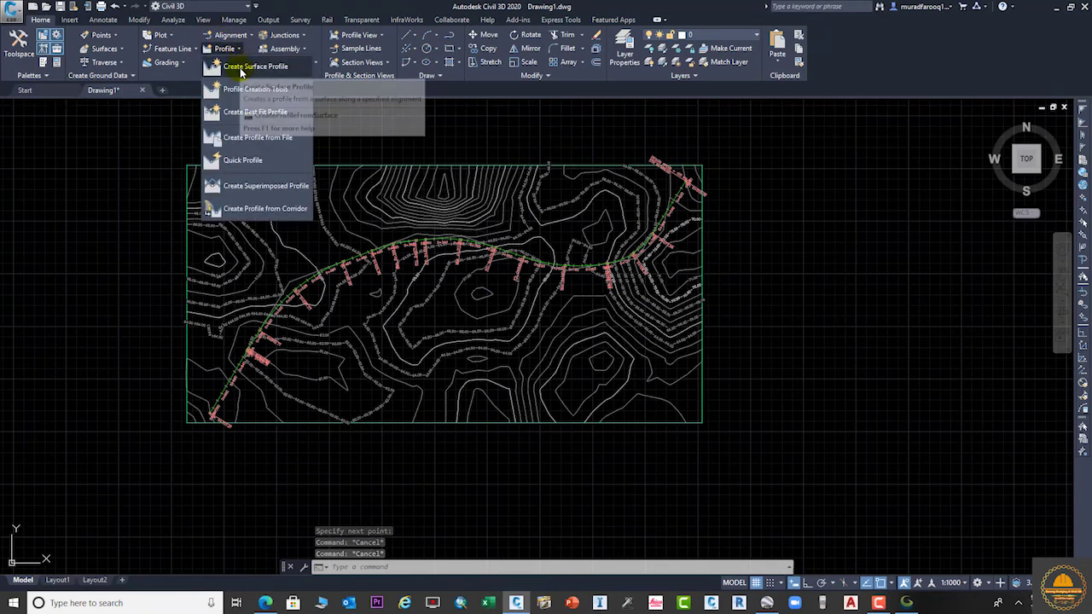
{"action": "left_click", "coordinate": [240, 68]}
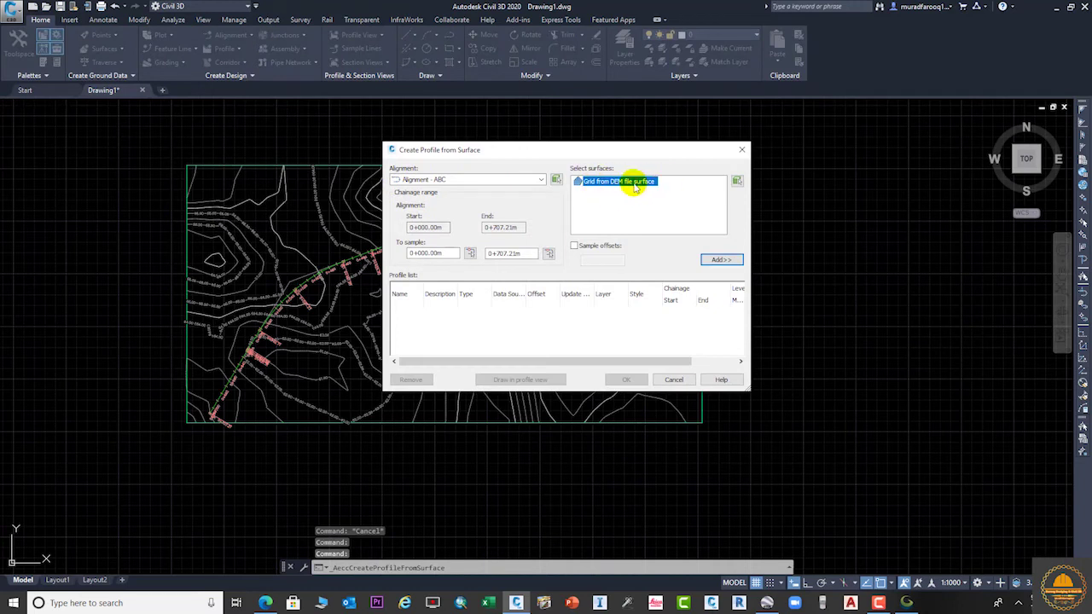
{"action": "left_click", "coordinate": [721, 260]}
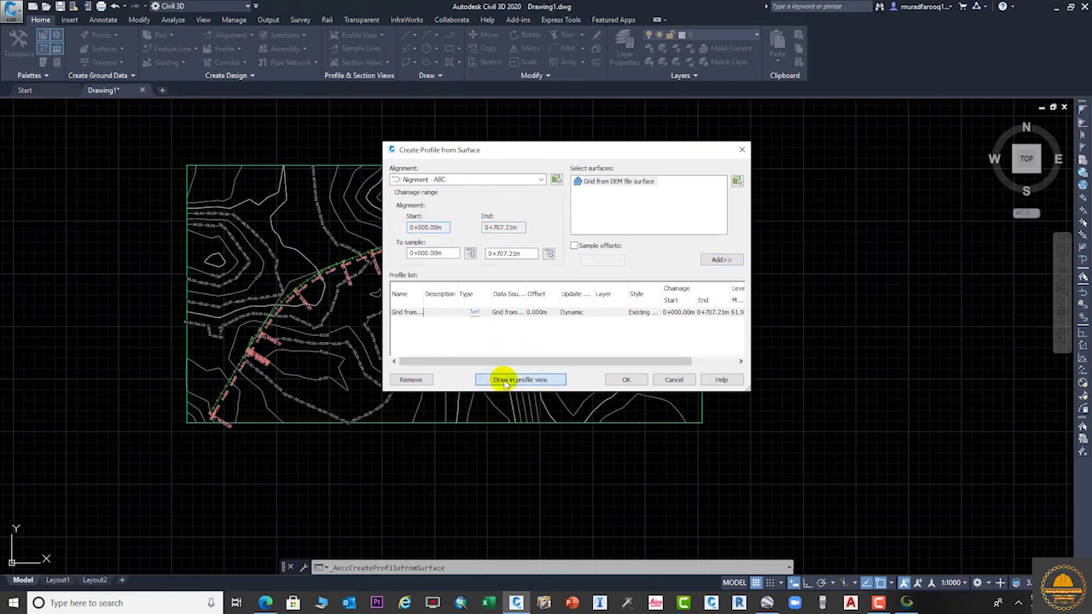
{"action": "left_click", "coordinate": [506, 379]}
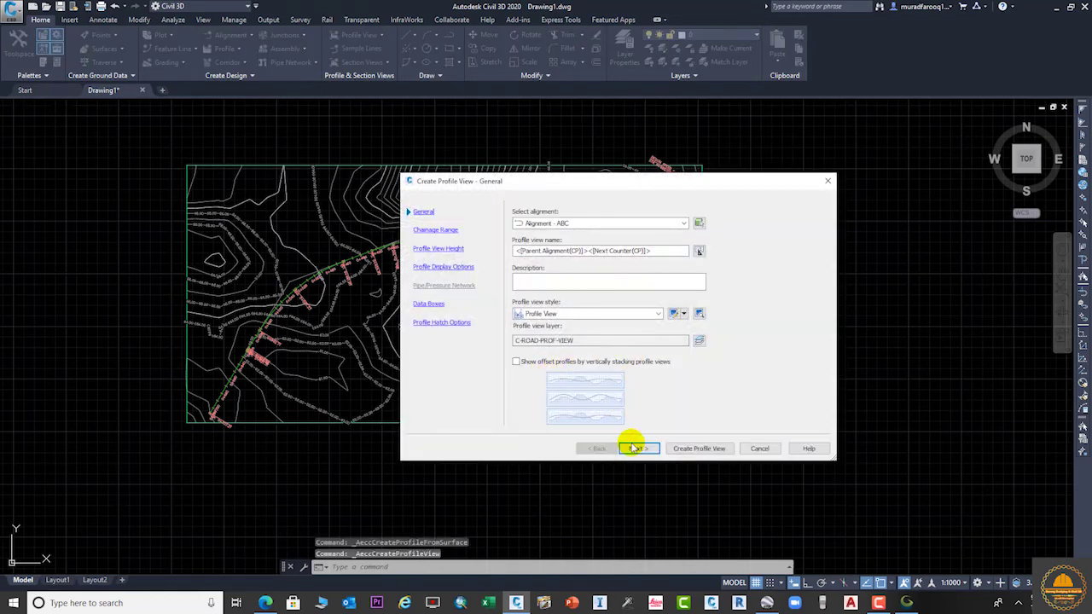
Step: Create the profile view with automatic height and the EG-FG Elevations and Stations band set, placing it east of the surface
{"action": "left_click", "coordinate": [635, 450]}
{"action": "left_click", "coordinate": [636, 449]}
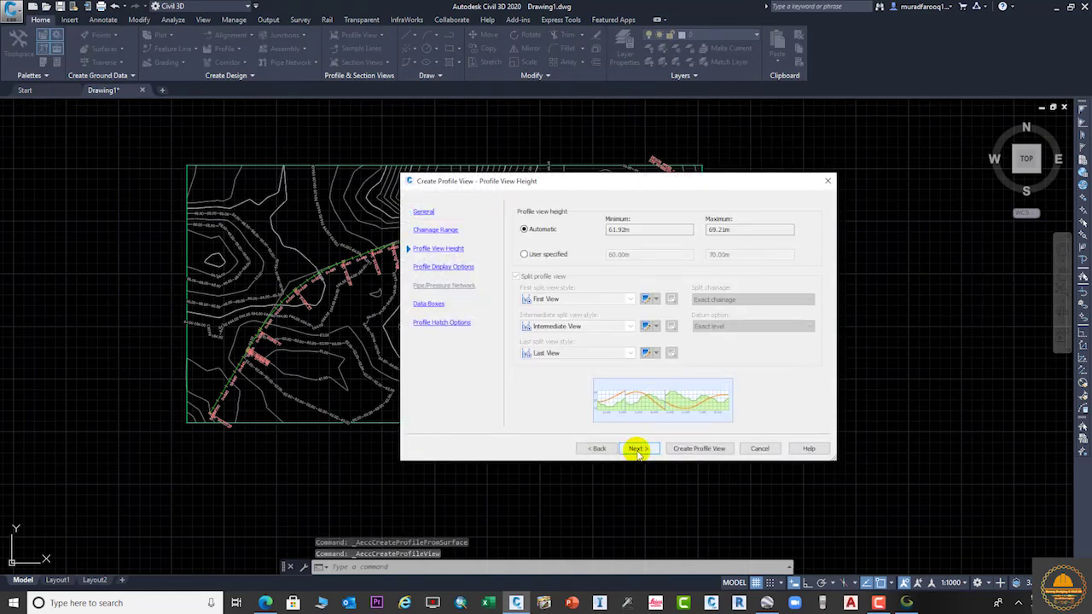
{"action": "left_click", "coordinate": [636, 449]}
{"action": "left_click", "coordinate": [637, 449]}
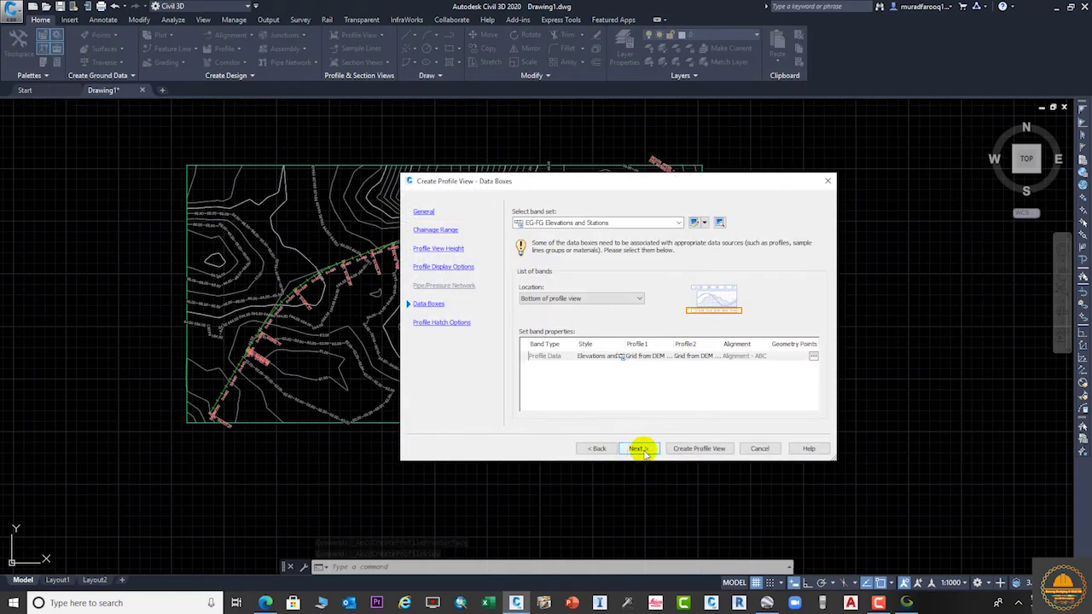
{"action": "left_click", "coordinate": [697, 447]}
{"action": "middle_click_drag", "start_coordinate": [816, 372], "coordinate": [663, 352]}
{"action": "left_click", "coordinate": [675, 316]}
Step: Examine the ground profile line and the elevation and chainage data along the new profile view
{"action": "middle_click_drag", "start_coordinate": [828, 370], "coordinate": [621, 351]}
{"action": "scroll", "coordinate": [653, 278], "scroll_direction": "up", "scroll_amount": 4}
{"action": "scroll", "coordinate": [702, 256], "scroll_direction": "down", "scroll_amount": 2}
{"action": "scroll", "coordinate": [662, 256], "scroll_direction": "up", "scroll_amount": 4}
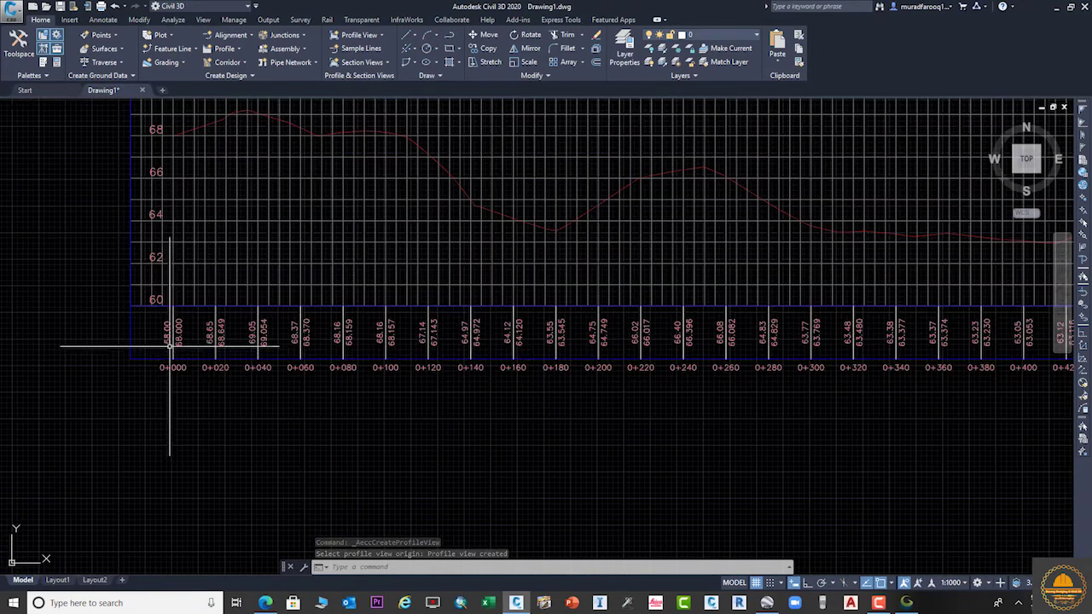
{"action": "scroll", "coordinate": [250, 352], "scroll_direction": "down", "scroll_amount": 4}
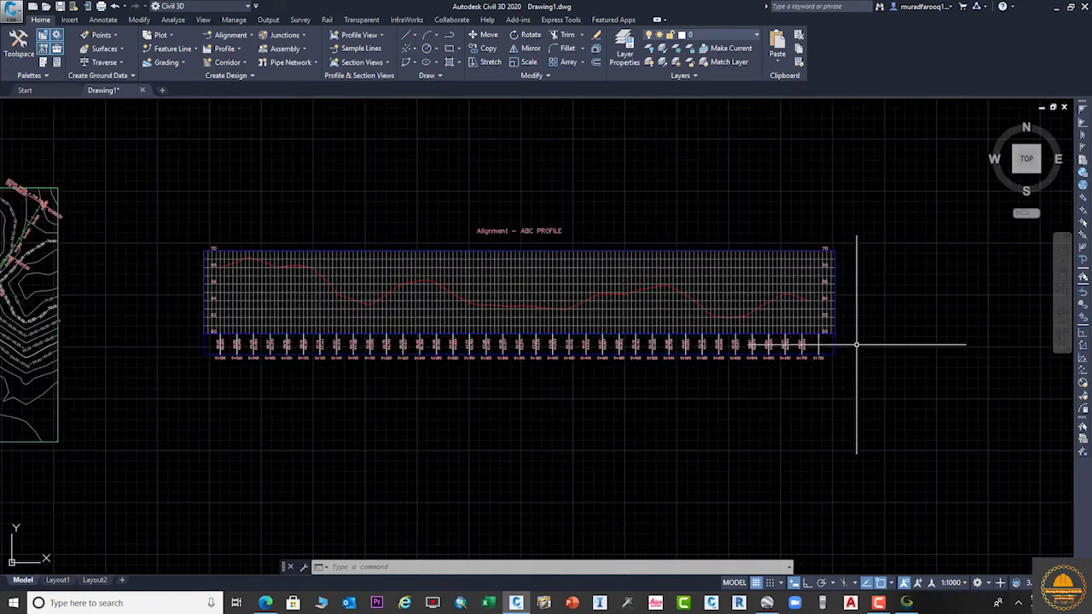
{"action": "scroll", "coordinate": [833, 341], "scroll_direction": "up", "scroll_amount": 2}
{"action": "scroll", "coordinate": [697, 281], "scroll_direction": "down", "scroll_amount": 3}
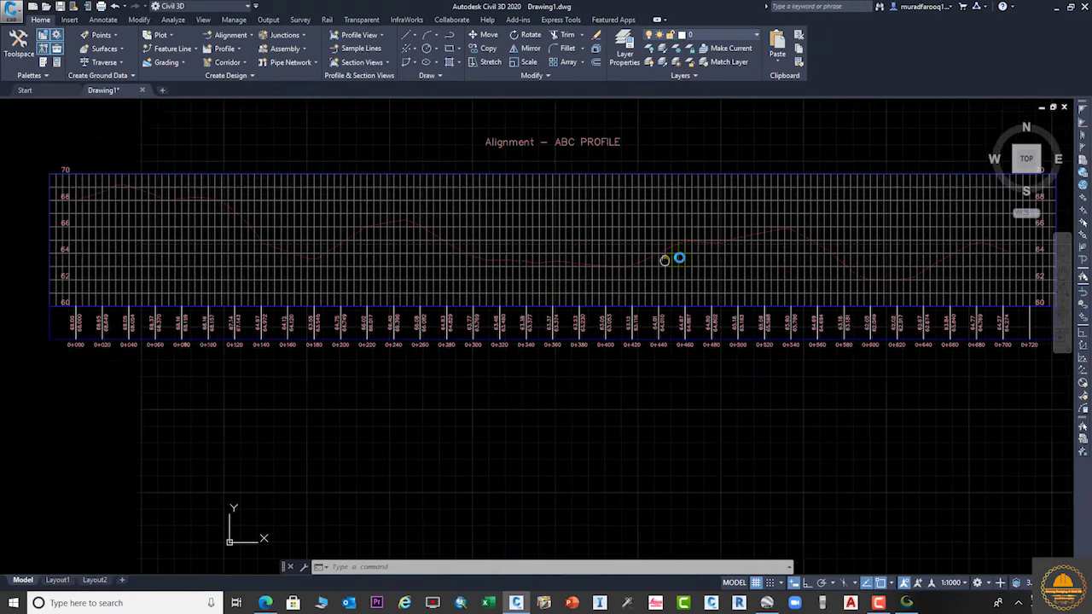
Step: Examine the paired elevations and chainages in the data band beneath the Alignment - ABC profile view
{"action": "middle_click_drag", "start_coordinate": [185, 267], "coordinate": [302, 272]}
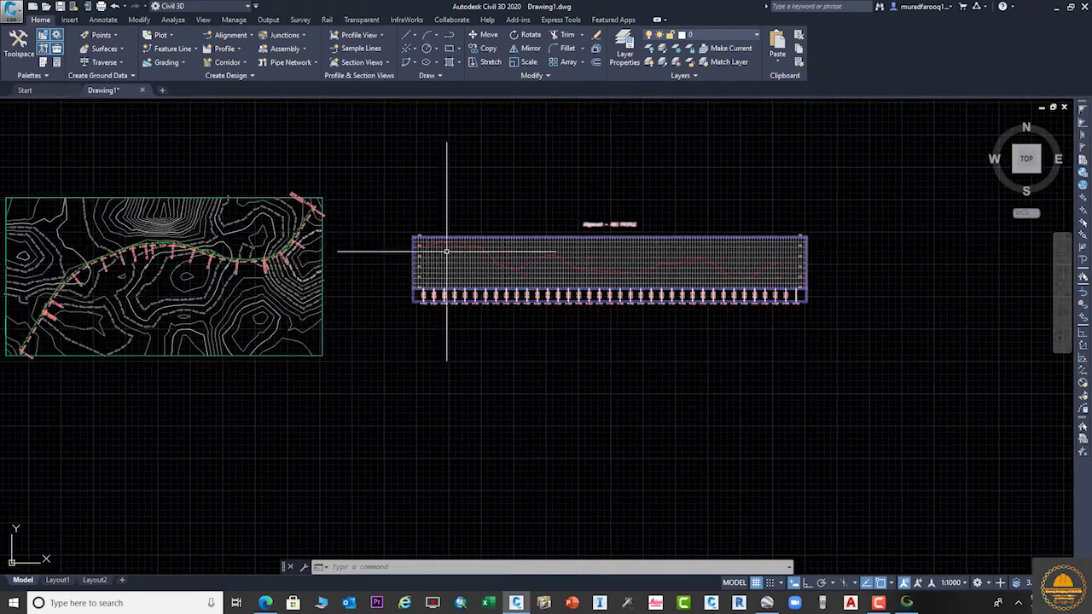
{"action": "scroll", "coordinate": [456, 270], "scroll_direction": "up", "scroll_amount": 3}
{"action": "scroll", "coordinate": [530, 327], "scroll_direction": "up", "scroll_amount": 2}
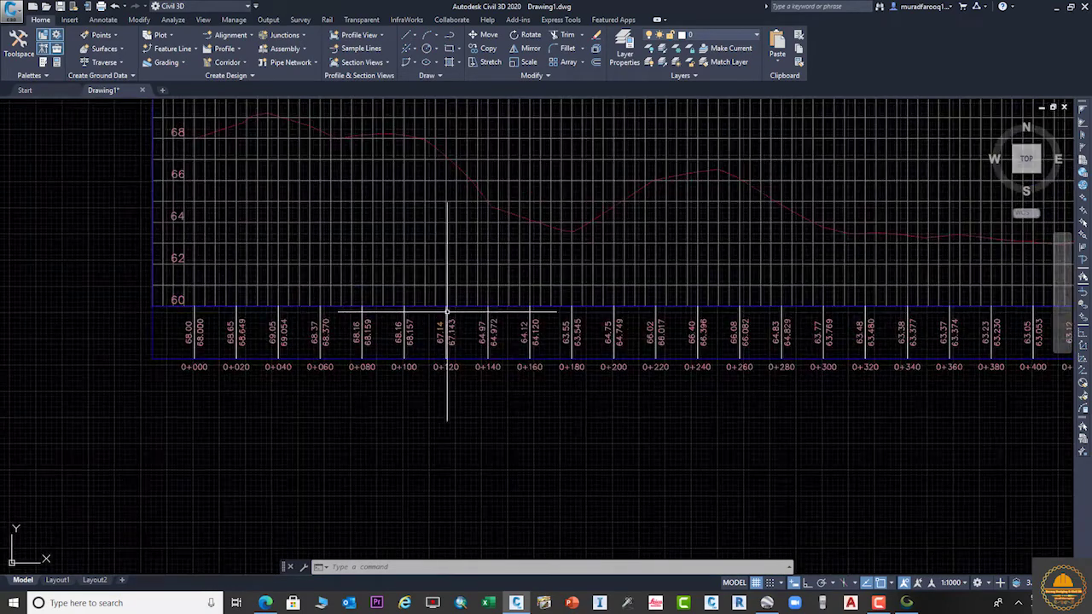
{"action": "left_click", "coordinate": [560, 264]}
{"action": "left_click", "coordinate": [519, 248]}
{"action": "scroll", "coordinate": [503, 290], "scroll_direction": "down", "scroll_amount": 4}
{"action": "scroll", "coordinate": [410, 307], "scroll_direction": "up", "scroll_amount": 5}
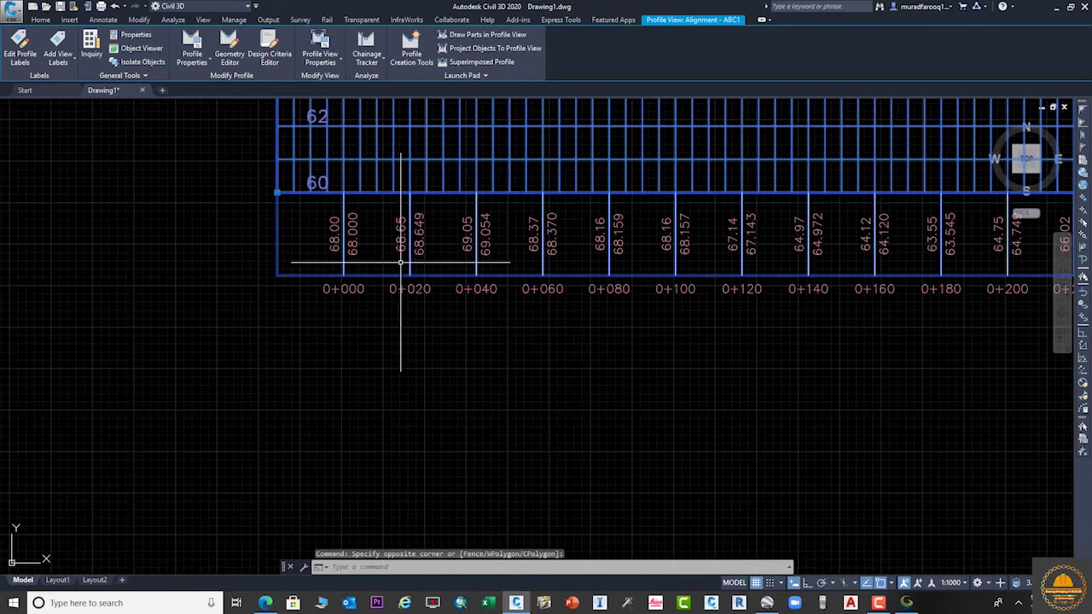
{"action": "scroll", "coordinate": [397, 236], "scroll_direction": "down", "scroll_amount": 3}
{"action": "right_click", "coordinate": [491, 241]}
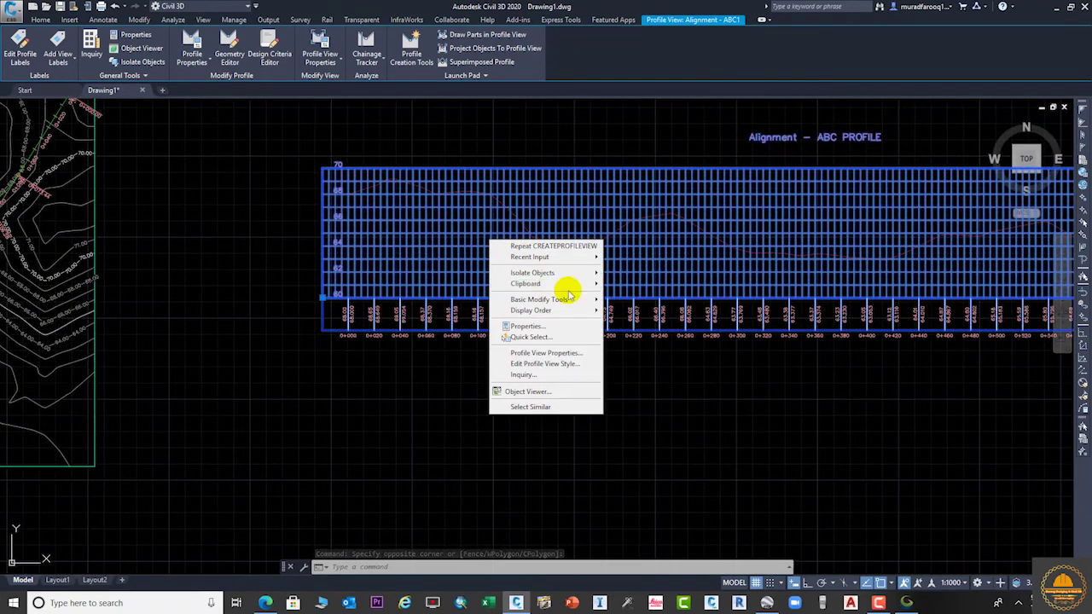
{"action": "left_click", "coordinate": [561, 365]}
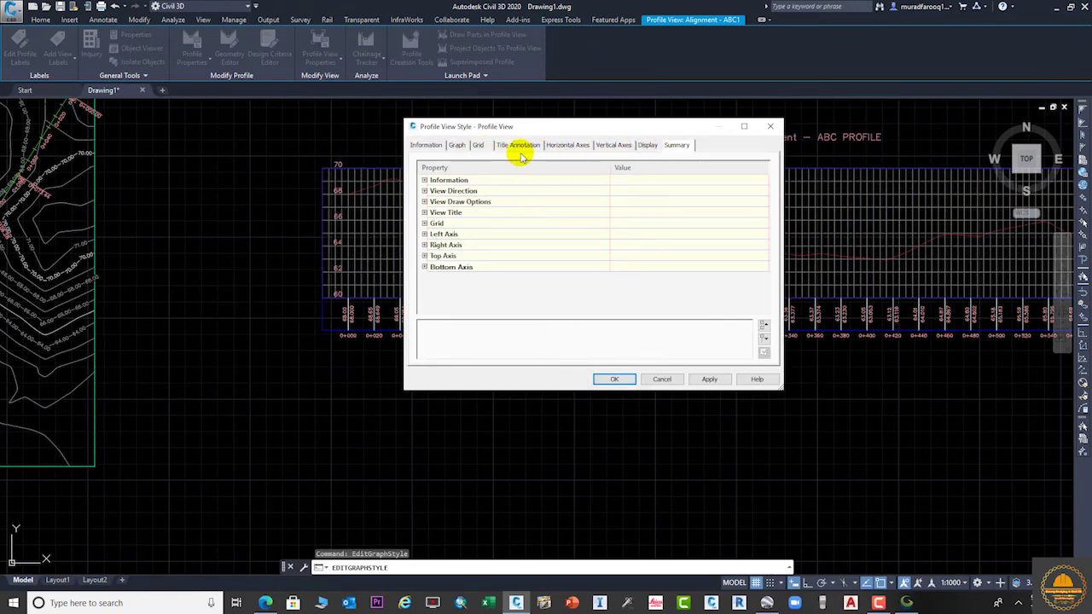
{"action": "left_click", "coordinate": [770, 125]}
Step: Review the level range and the Profile1 and Profile2 sources of the bottom data band in the profile view's properties
{"action": "left_click", "coordinate": [585, 232]}
{"action": "right_click", "coordinate": [588, 230]}
{"action": "left_click", "coordinate": [652, 341]}
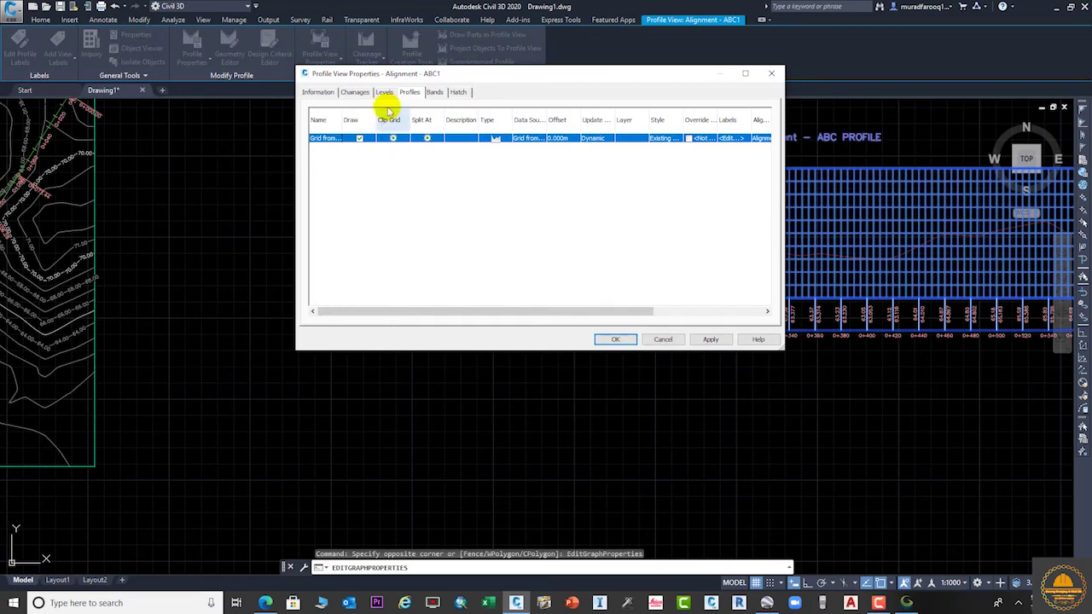
{"action": "left_click", "coordinate": [386, 93]}
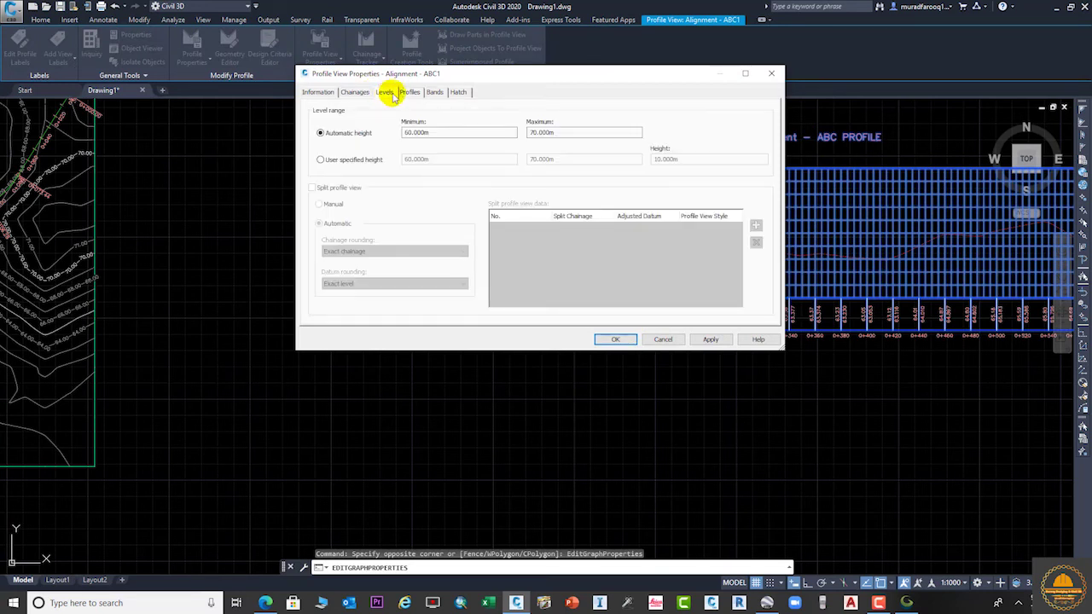
{"action": "left_click", "coordinate": [435, 93]}
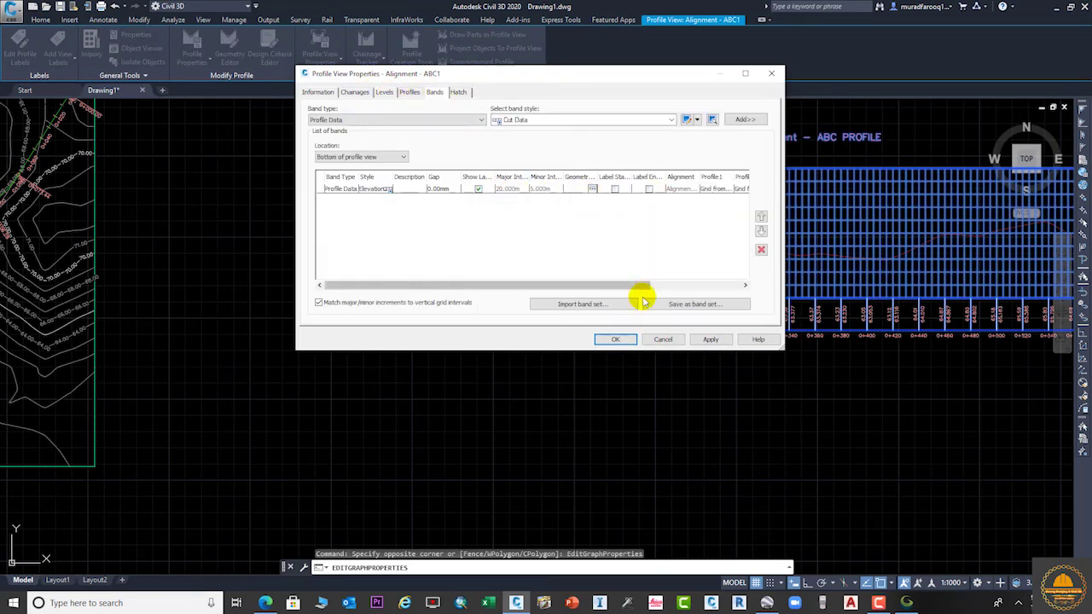
{"action": "left_click", "coordinate": [746, 286]}
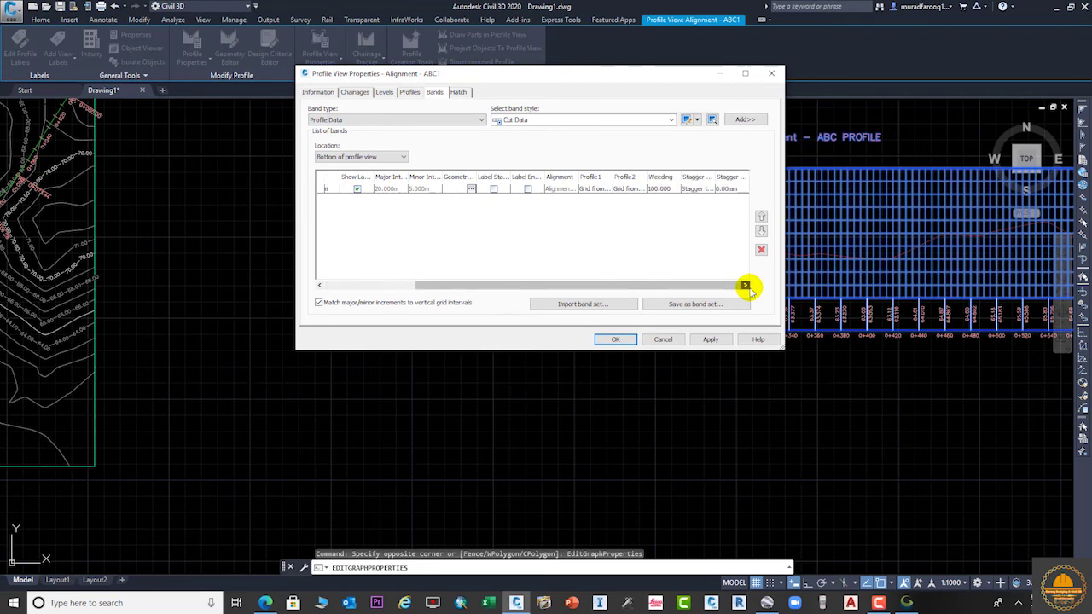
{"action": "left_click", "coordinate": [642, 191]}
{"action": "left_click", "coordinate": [641, 192]}
{"action": "left_click", "coordinate": [598, 193]}
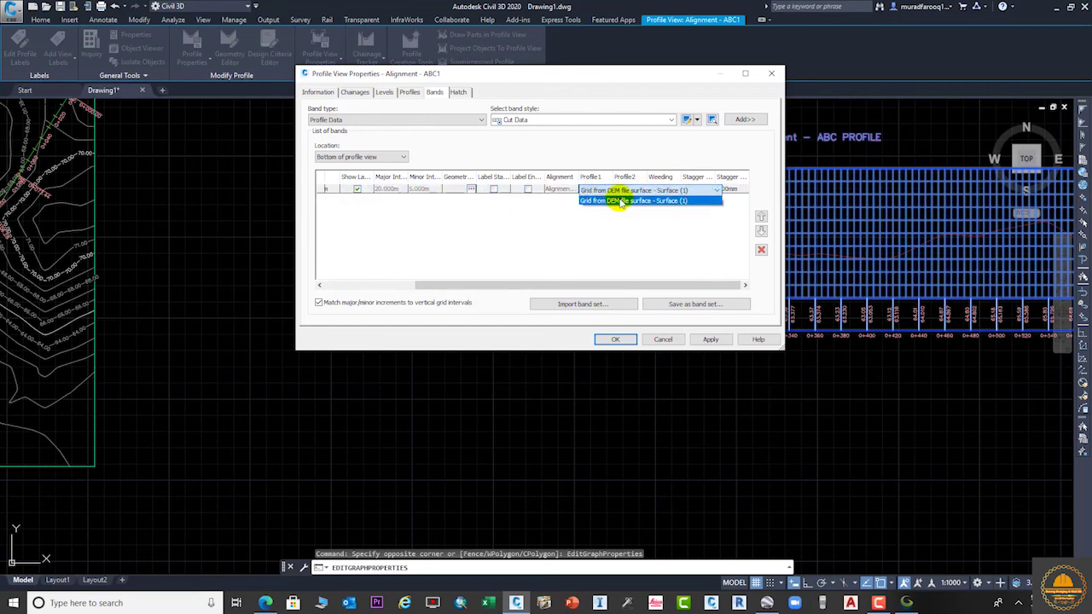
{"action": "left_click", "coordinate": [568, 239]}
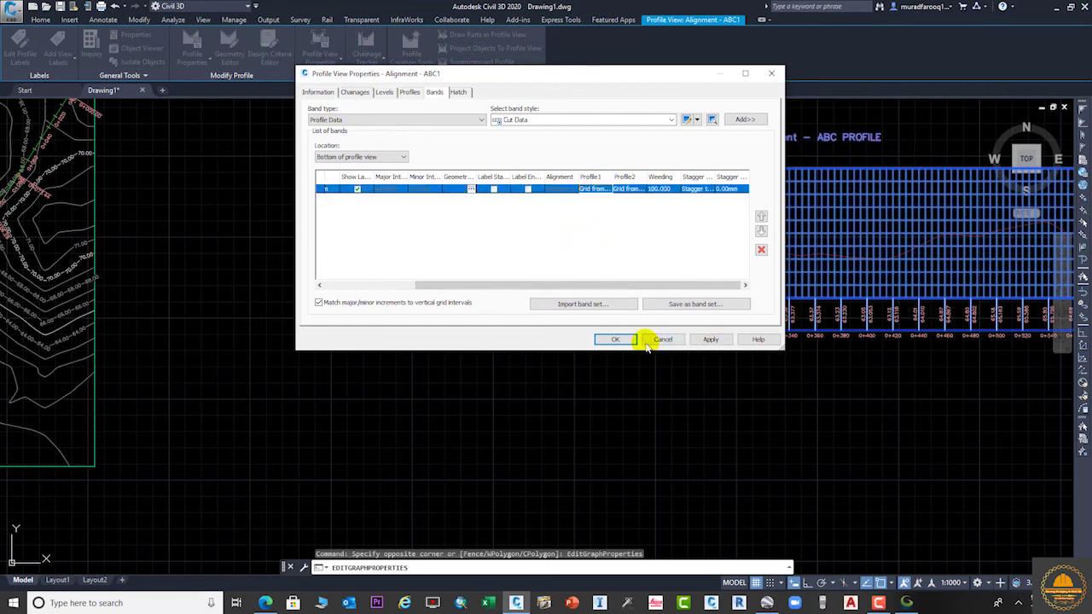
{"action": "left_click", "coordinate": [612, 339]}
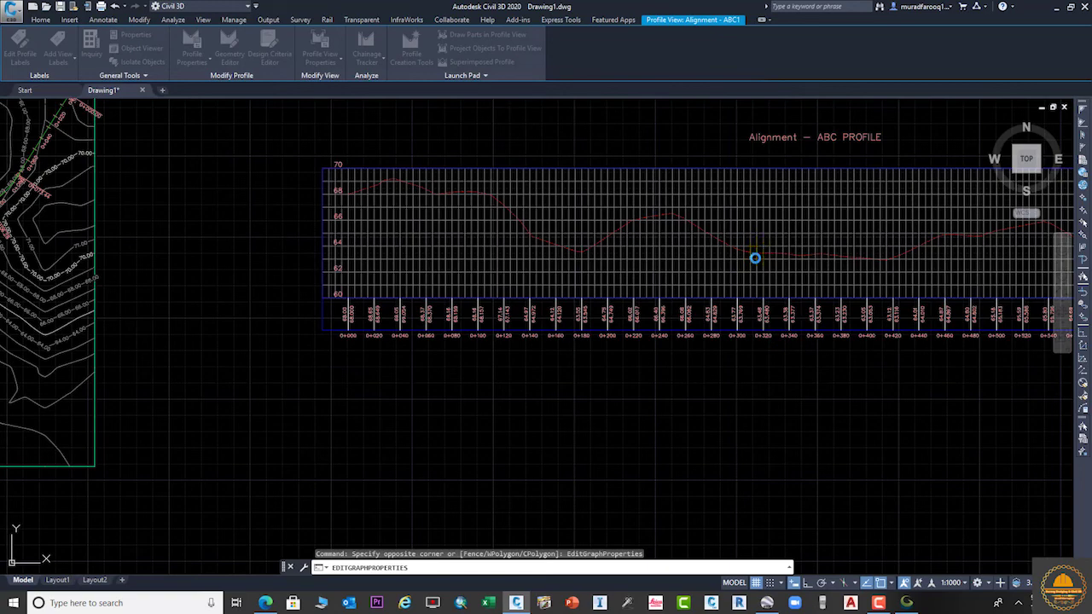
Step: Examine the contoured surface with its alignment alongside the finished profile view
{"action": "scroll", "coordinate": [763, 254], "scroll_direction": "down", "scroll_amount": 2}
{"action": "key", "text": "Escape"}
{"action": "scroll", "coordinate": [568, 317], "scroll_direction": "down", "scroll_amount": 5}
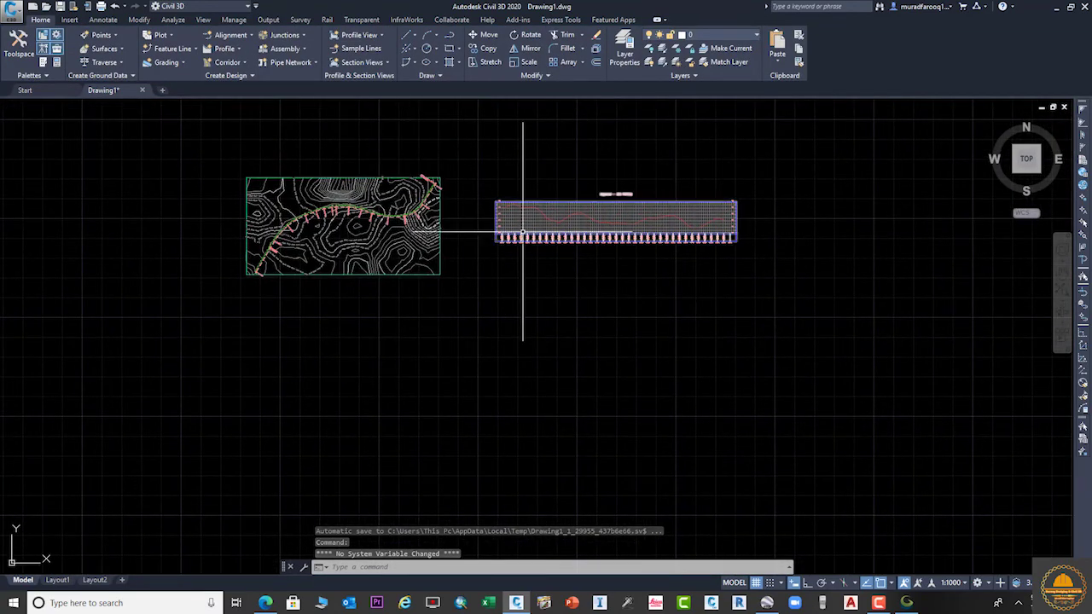
{"action": "scroll", "coordinate": [523, 230], "scroll_direction": "up", "scroll_amount": 3}
{"action": "scroll", "coordinate": [545, 254], "scroll_direction": "down", "scroll_amount": 5}
{"action": "mouse_move", "coordinate": [545, 254]}
{"action": "middle_mouse_down"}
{"action": "mouse_move", "coordinate": [566, 314]}
{"action": "mouse_move", "coordinate": [581, 308]}
{"action": "middle_mouse_up"}
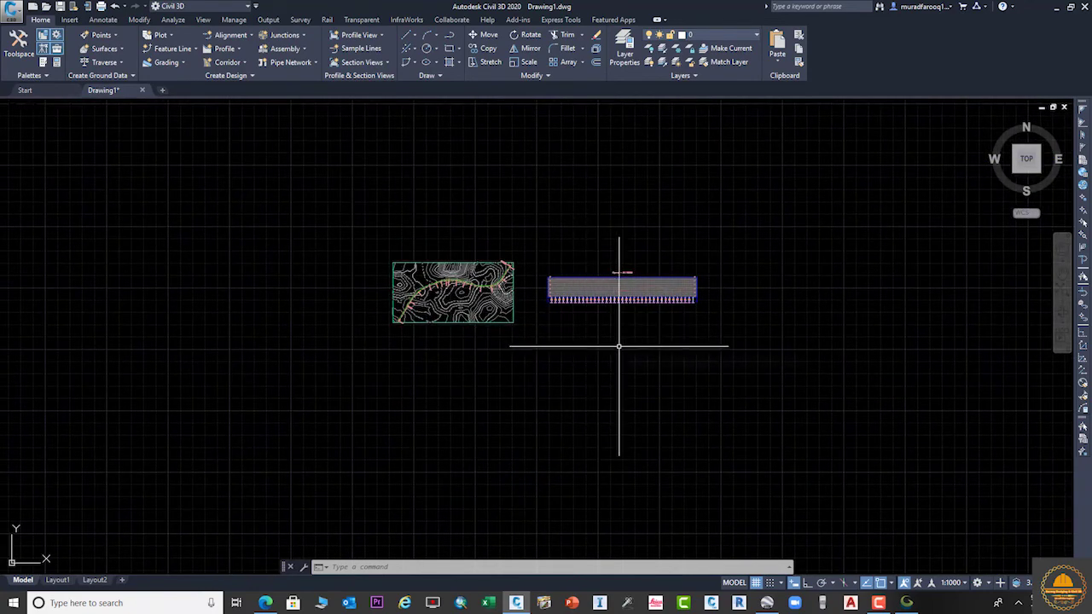
{"action": "scroll", "coordinate": [619, 341], "scroll_direction": "up", "scroll_amount": 4}
{"action": "middle_click_drag", "start_coordinate": [719, 347], "coordinate": [728, 347]}
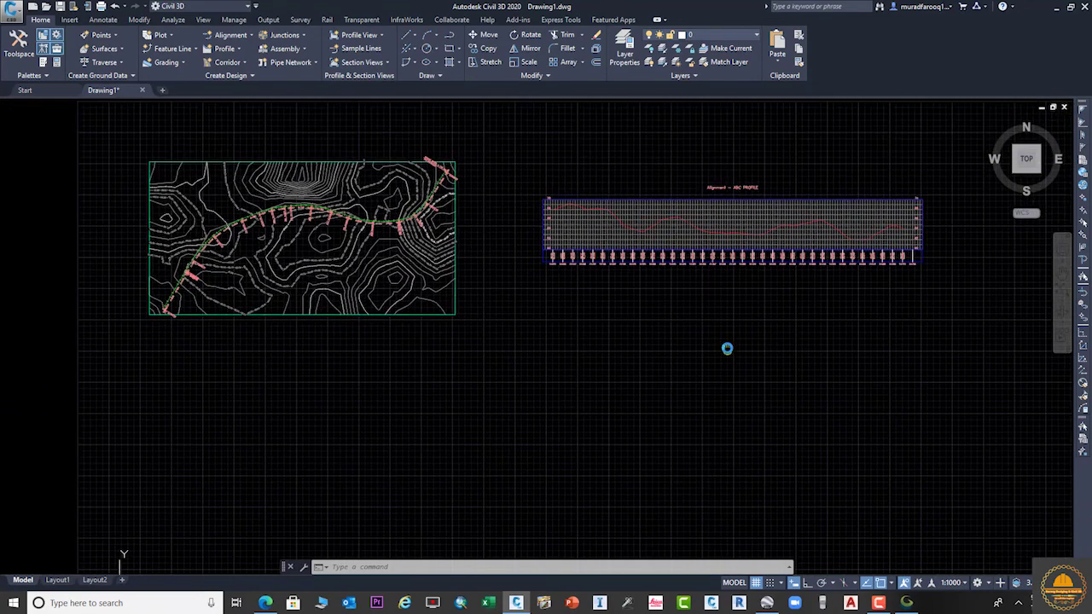